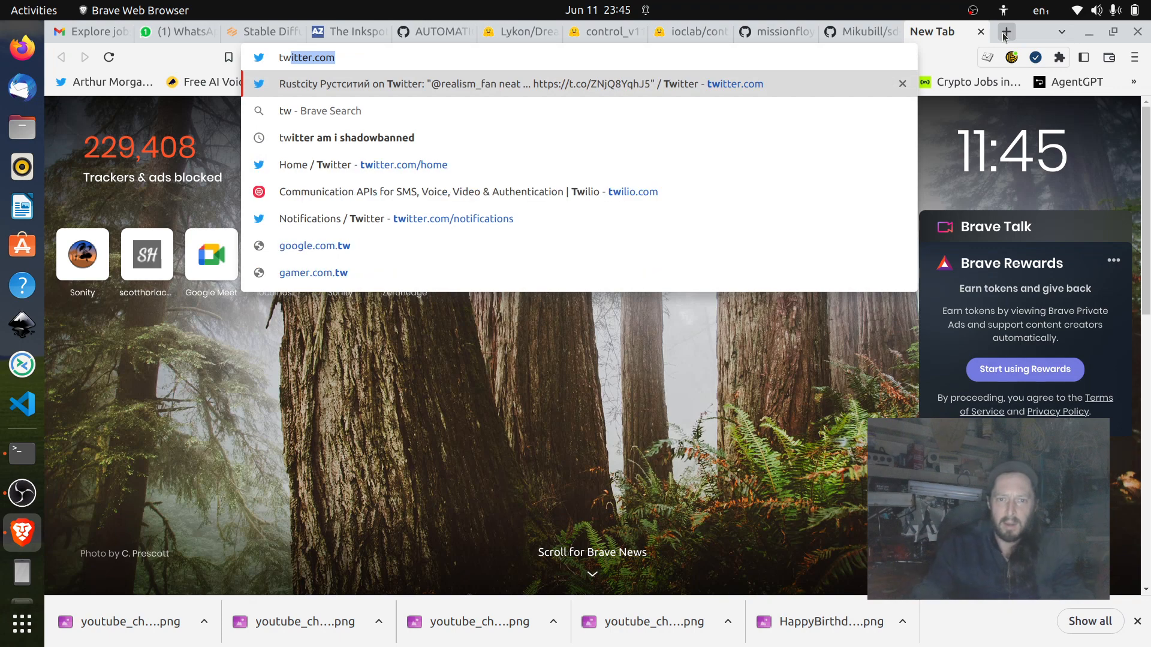
Open the Twitter home page from the address suggestions and go to the signed-in account's profile.
key("Down")
key("Down")
key("Down")
key("Down")
key("Down")
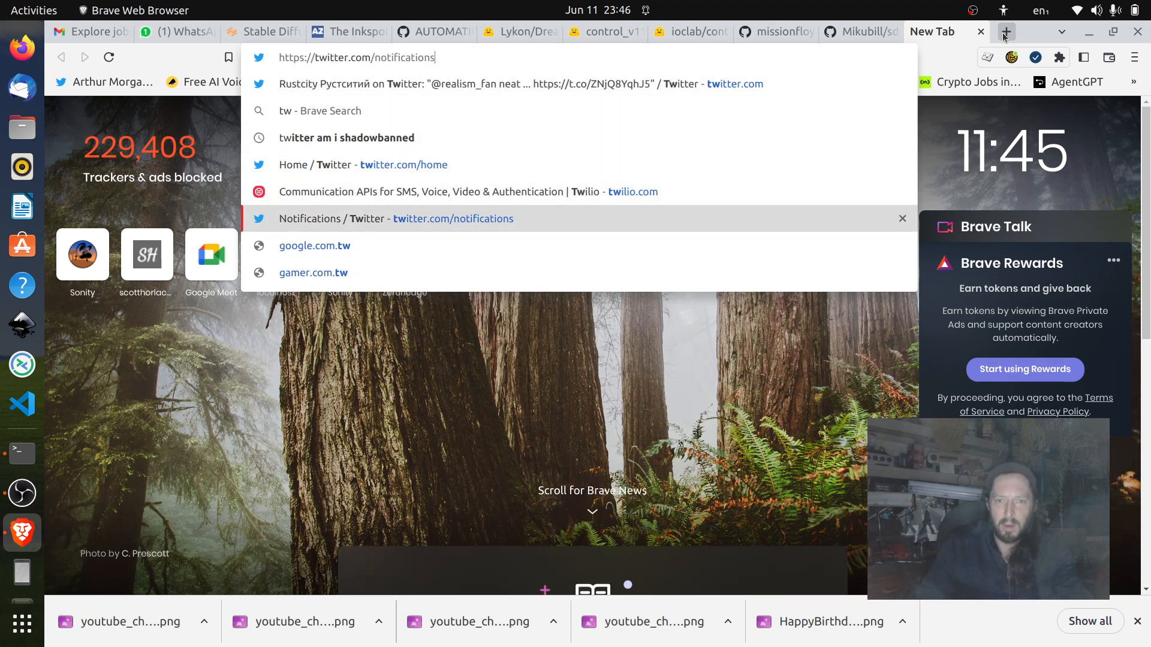
key("Up")
key("Up")
key("Return")
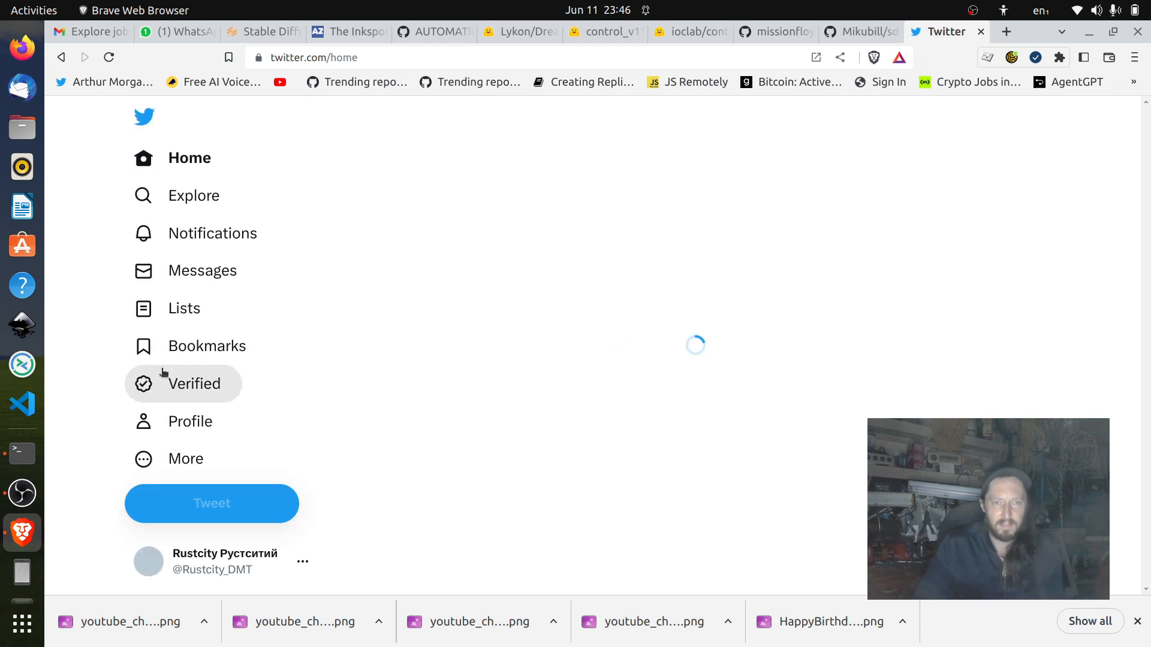
left_click(153, 429)
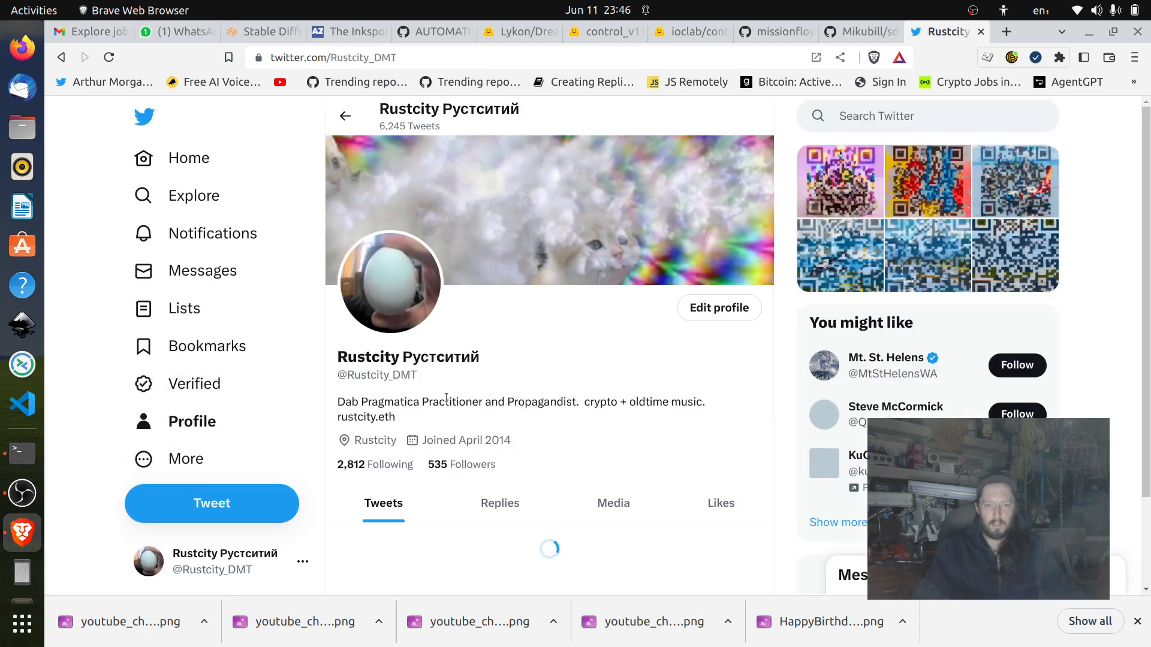
Browse the account's posted QR code artworks from the birthday cake to the anime figure with the long pink ponytail.
left_click(830, 191)
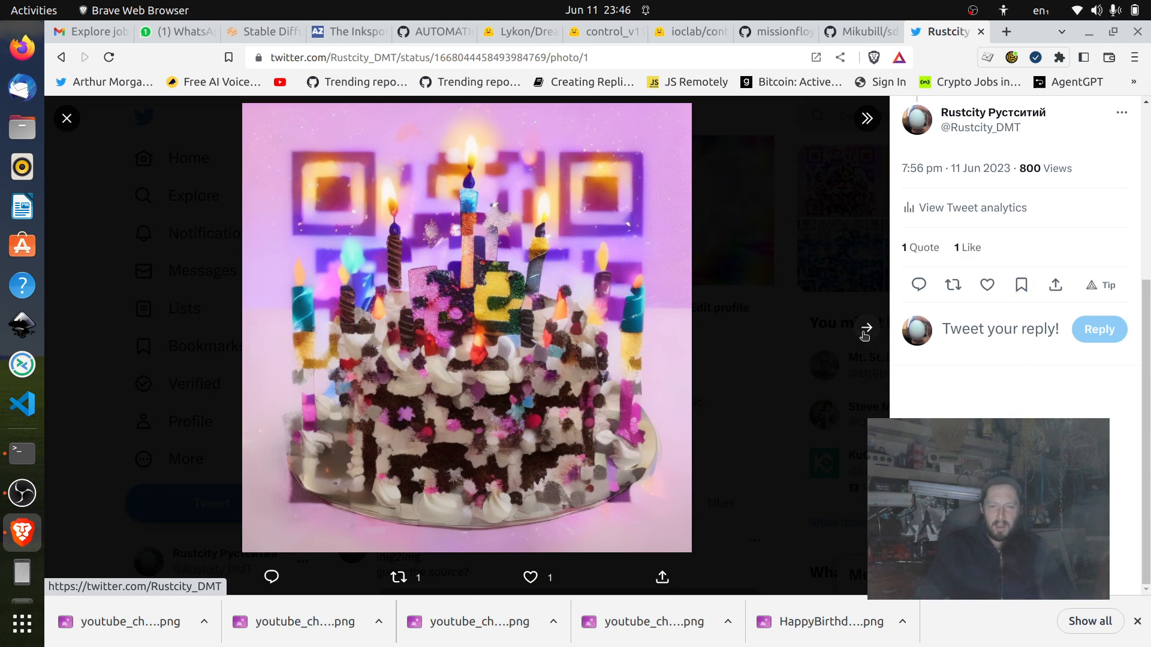
left_click(865, 329)
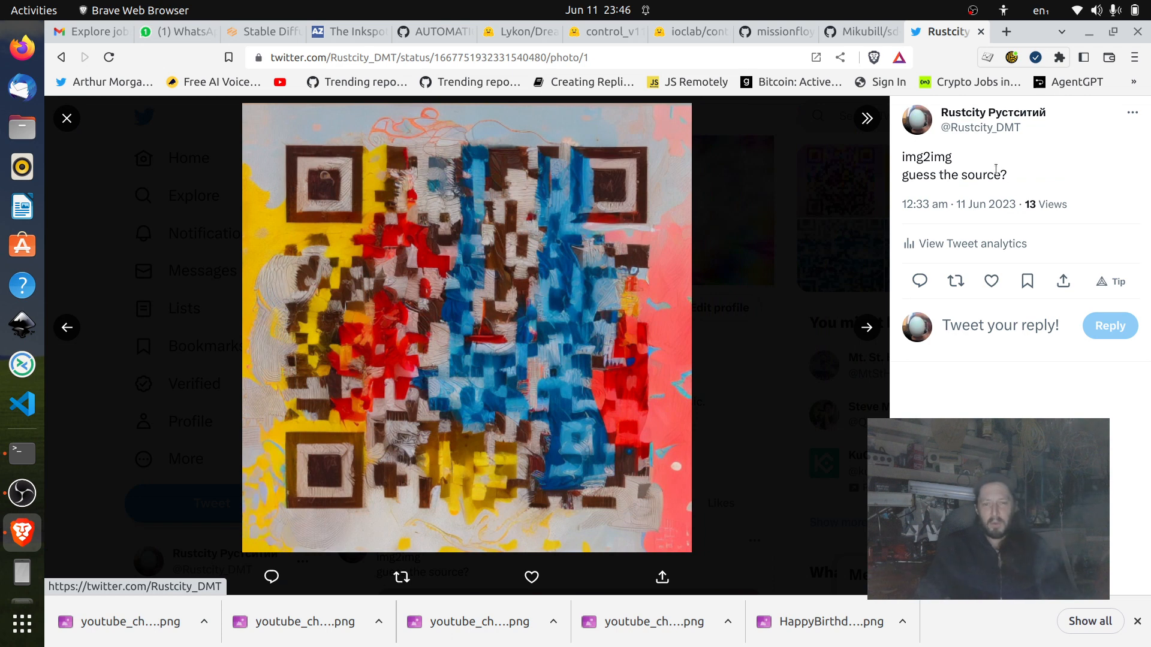
left_click_drag(904, 175, 1024, 178)
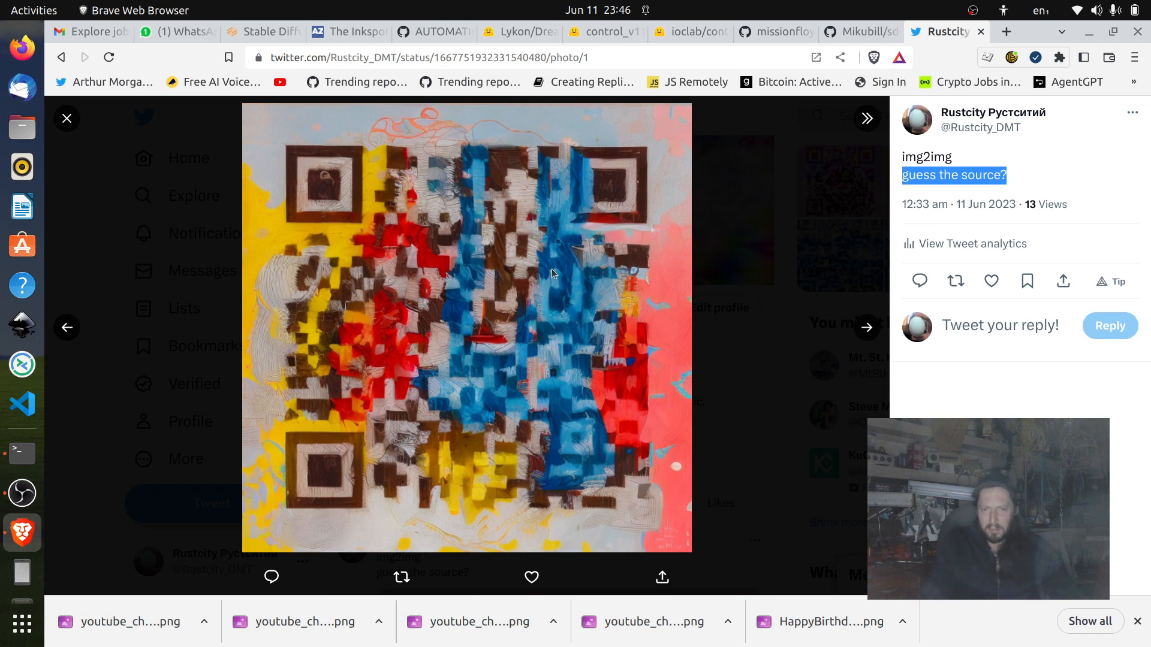
left_click(867, 328)
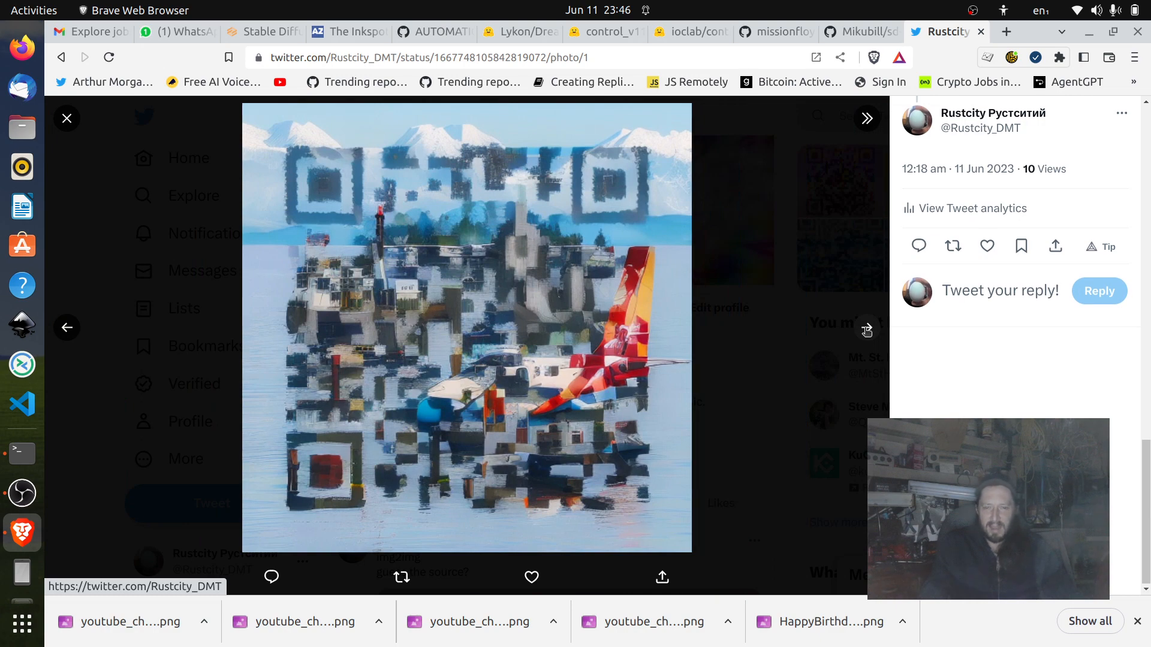
left_click(867, 329)
left_click(867, 328)
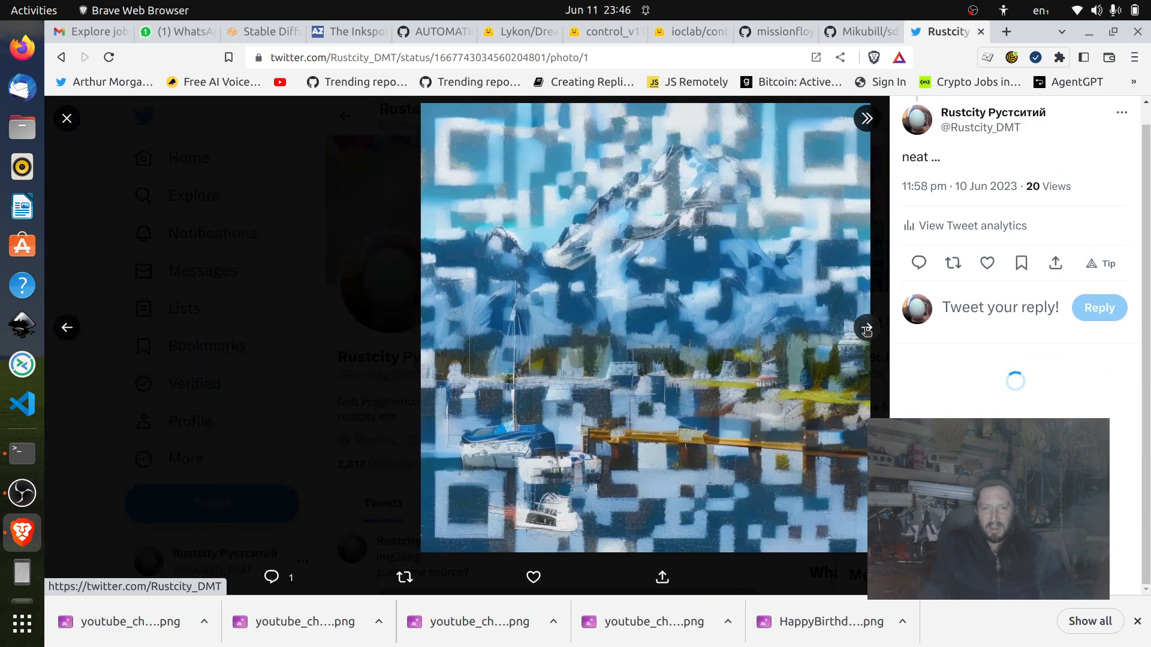
left_click(866, 328)
left_click(867, 329)
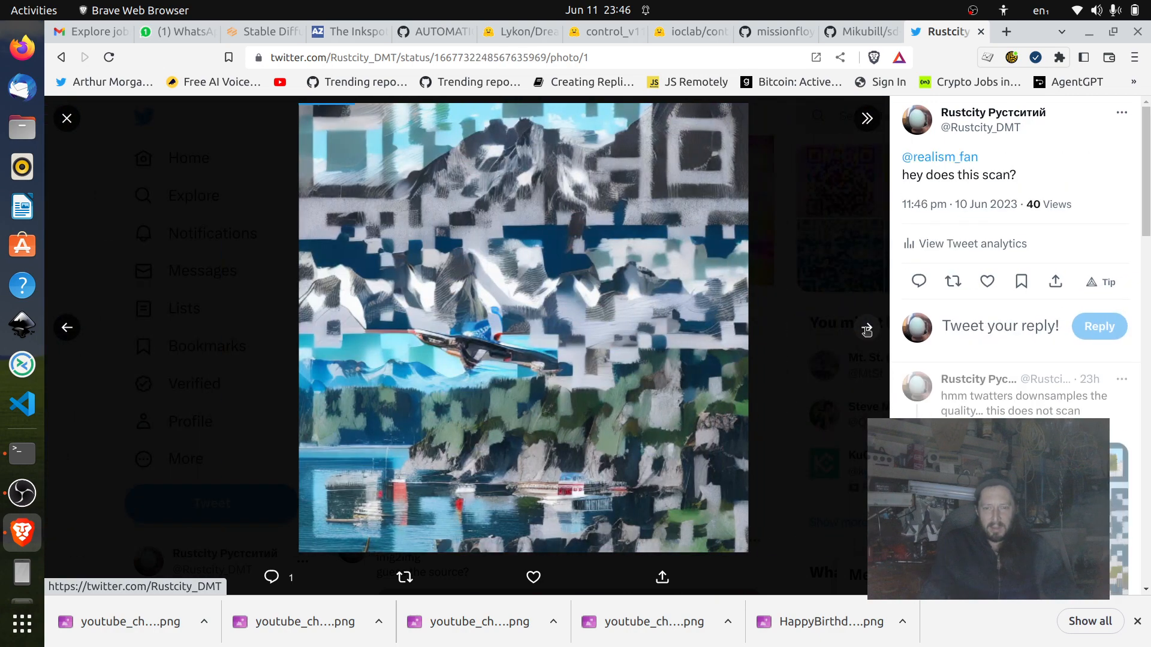
left_click(866, 329)
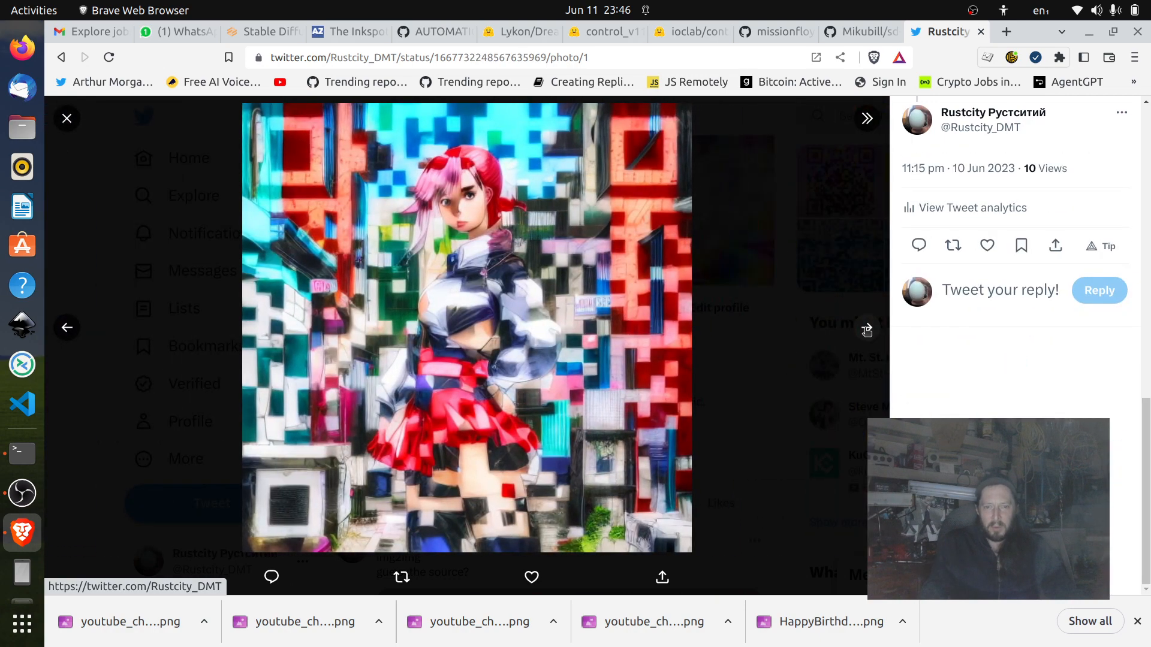
left_click(867, 328)
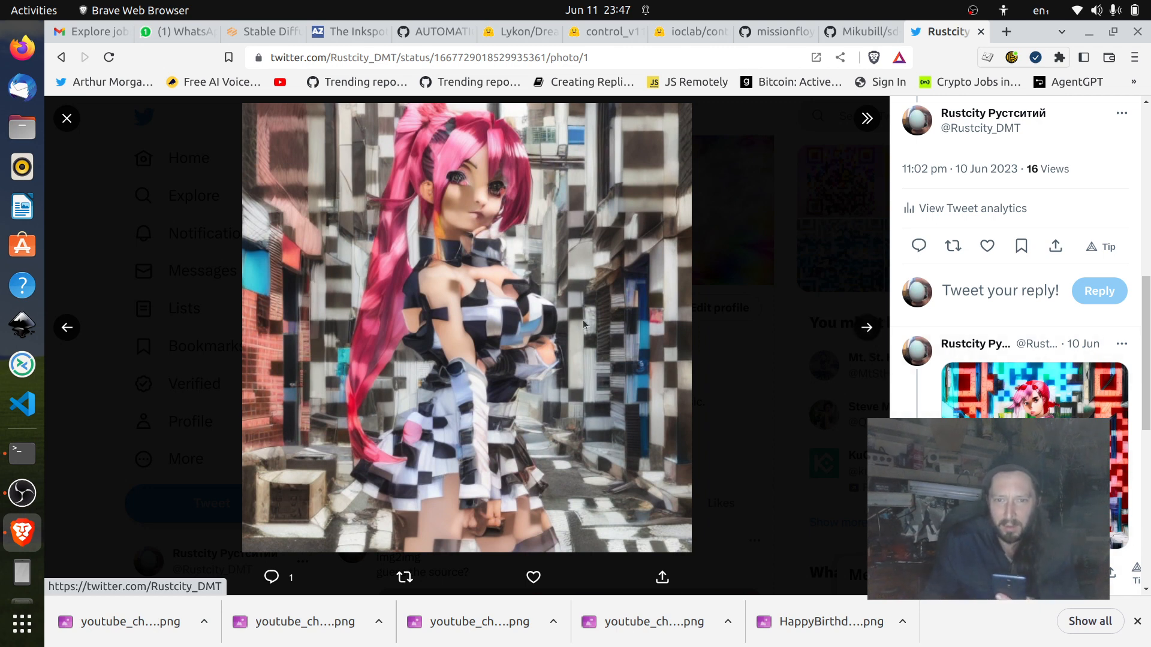
Open the pink-ponytail QR image in its own tab, view it at a reduced zoom, and close that tab.
right_click(598, 391)
left_click(717, 342)
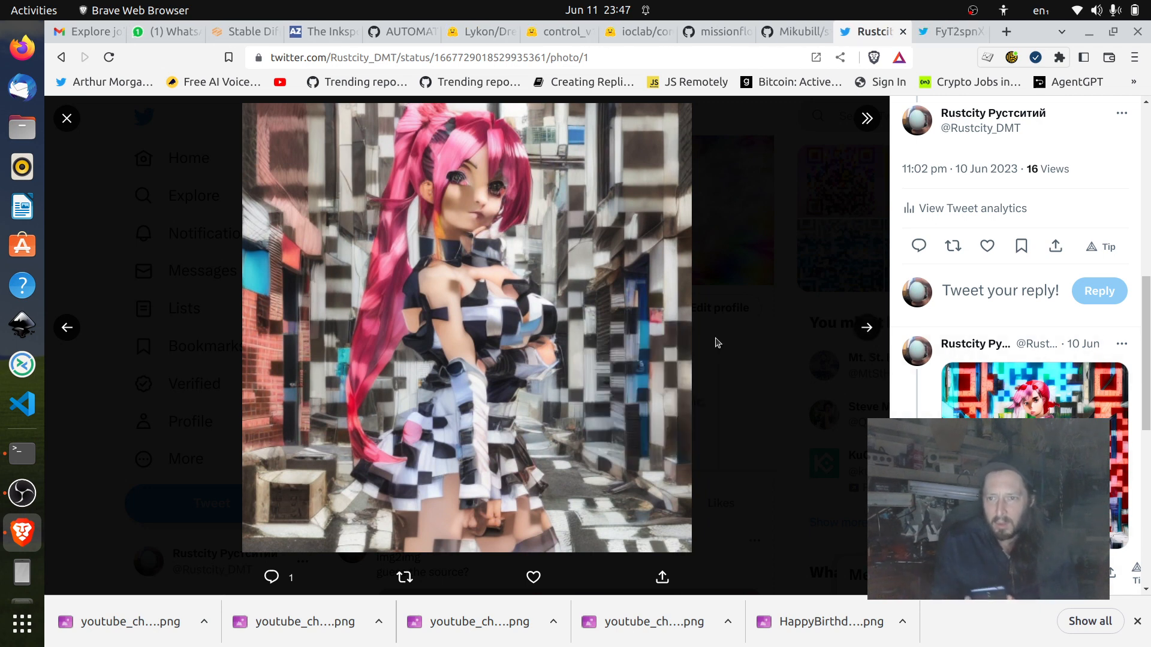
left_click(964, 34)
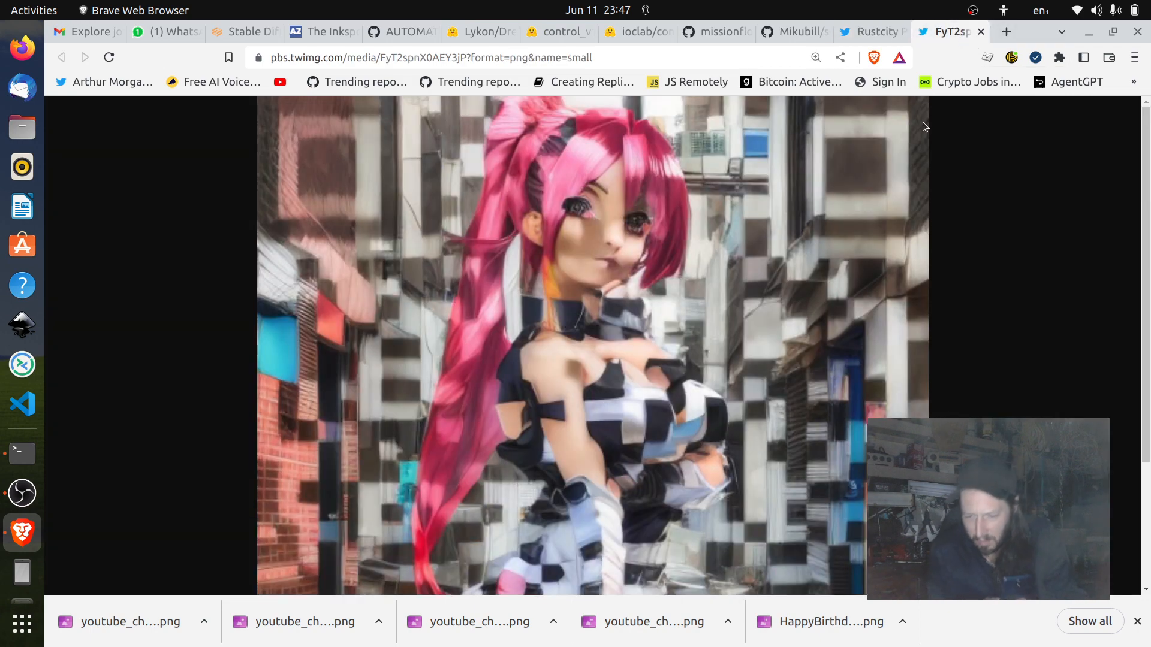
key("ctrl+minus")
key("ctrl+minus")
key("ctrl+minus")
key("ctrl+minus")
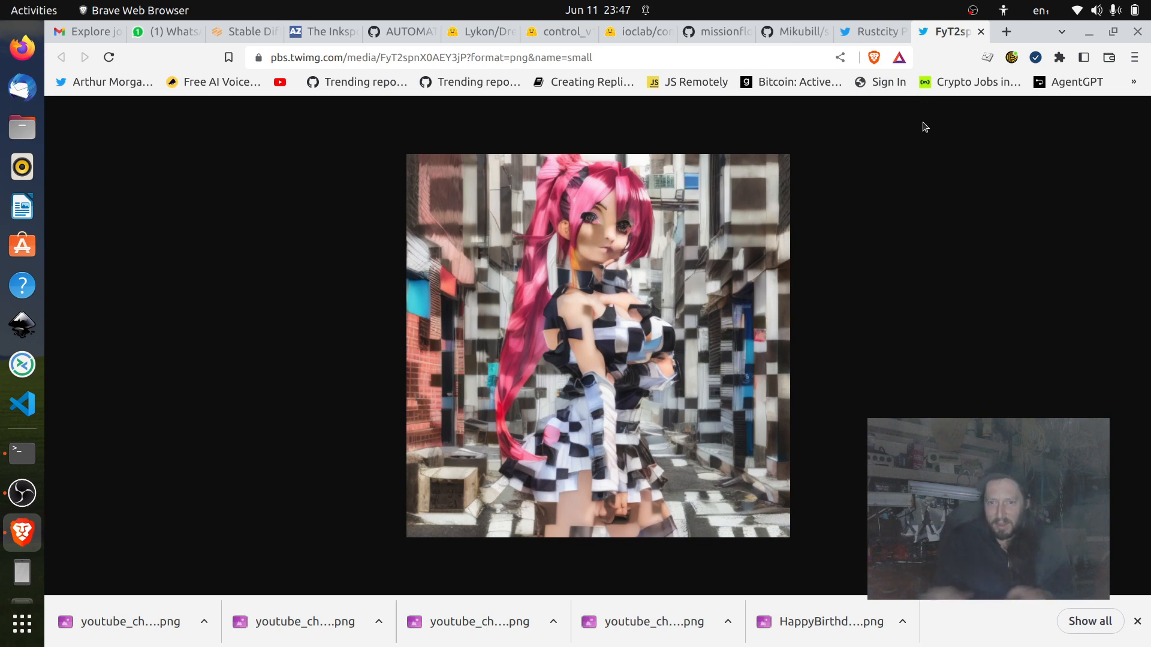
left_click(981, 31)
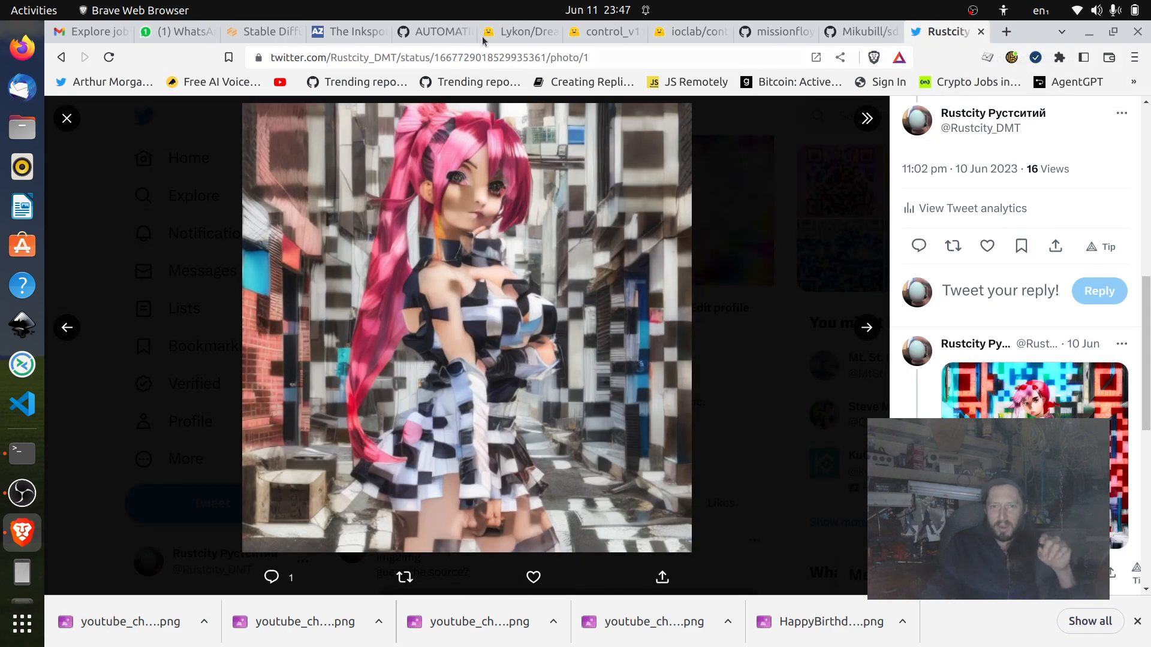
Switch to the Stable Diffusion web UI and show its txt2img page.
left_click(275, 34)
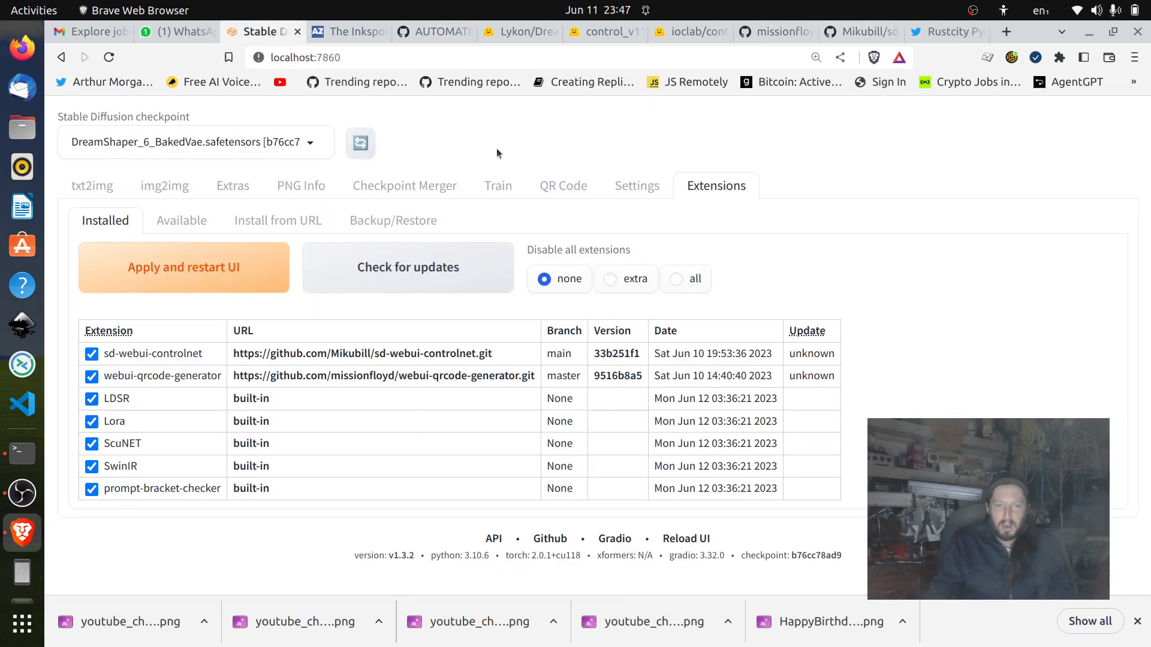
left_click(98, 191)
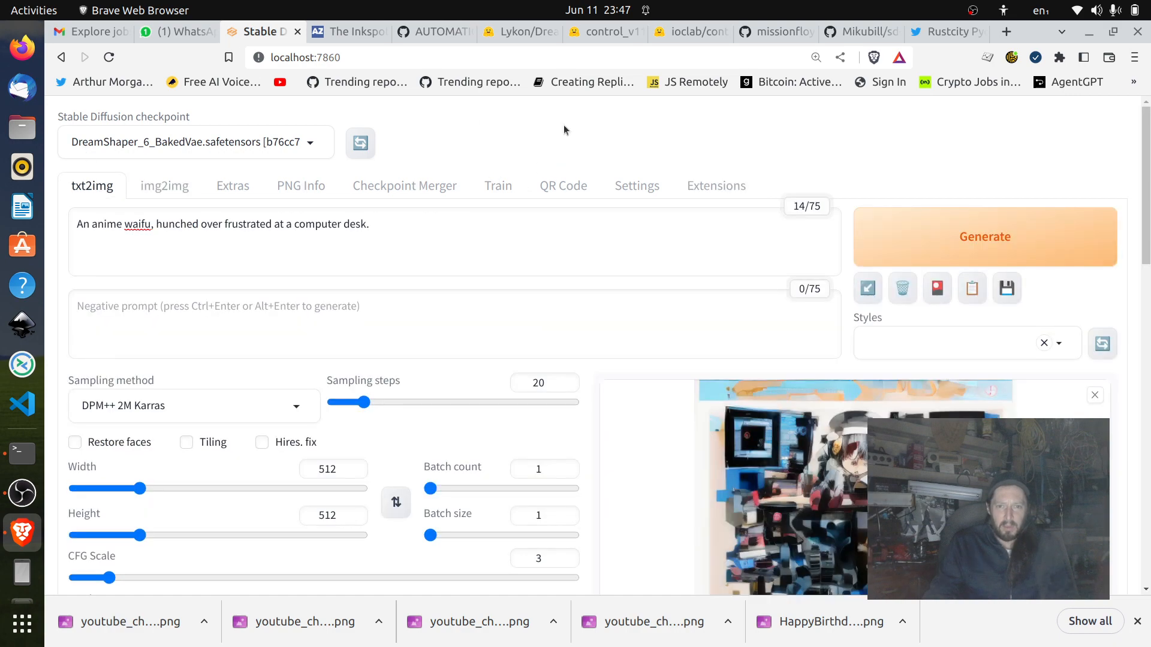
Locate the webui.sh script in the file list of the AUTOMATIC1111/stable-diffusion-webui GitHub repository.
left_click(447, 33)
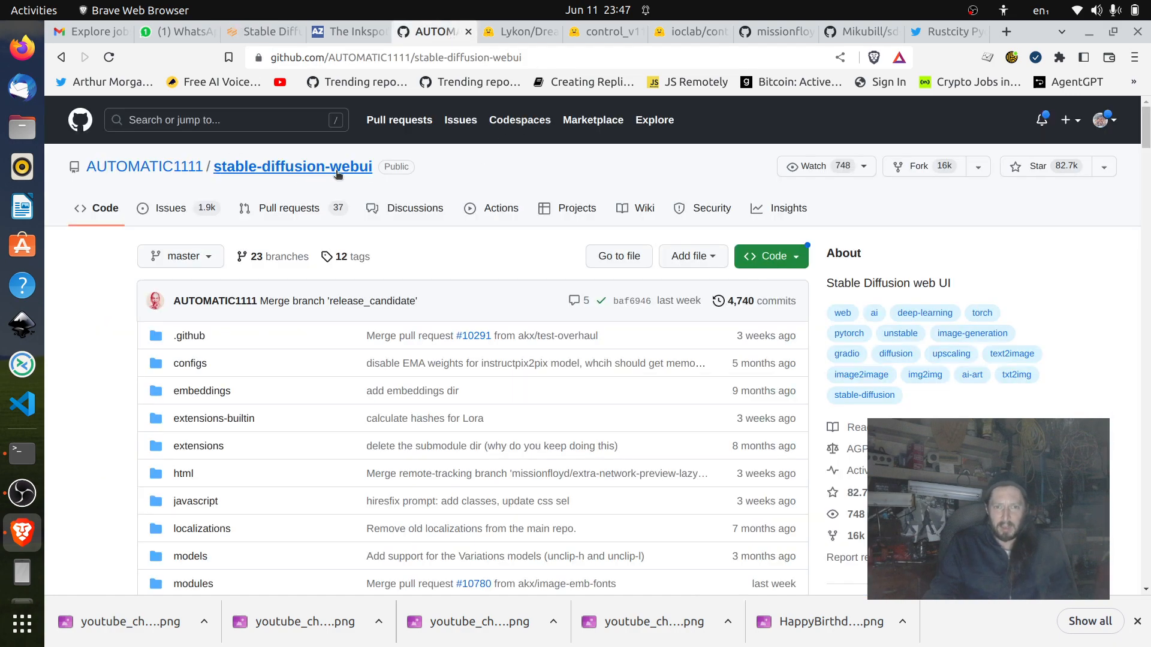
scroll(470, 219, "down", 10)
scroll(471, 218, "down", 3)
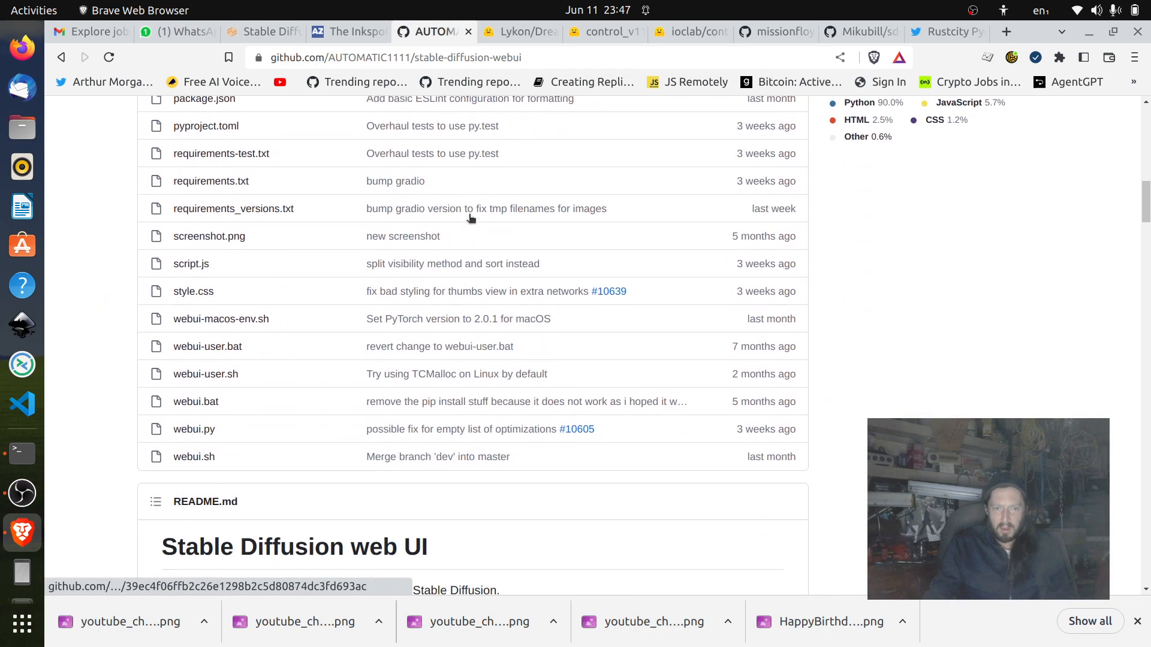
left_click_drag(223, 456, 168, 460)
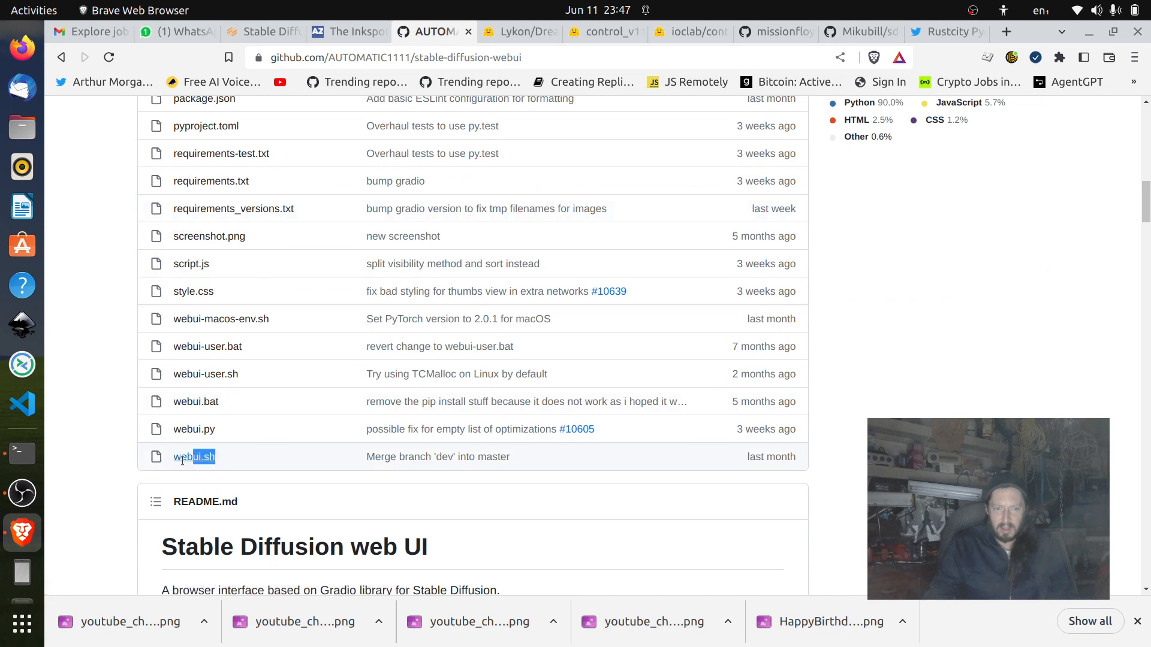
Read the repository README's feature list and its installation instructions for Windows and Linux.
scroll(318, 470, "up", 3)
scroll(420, 420, "down", 12)
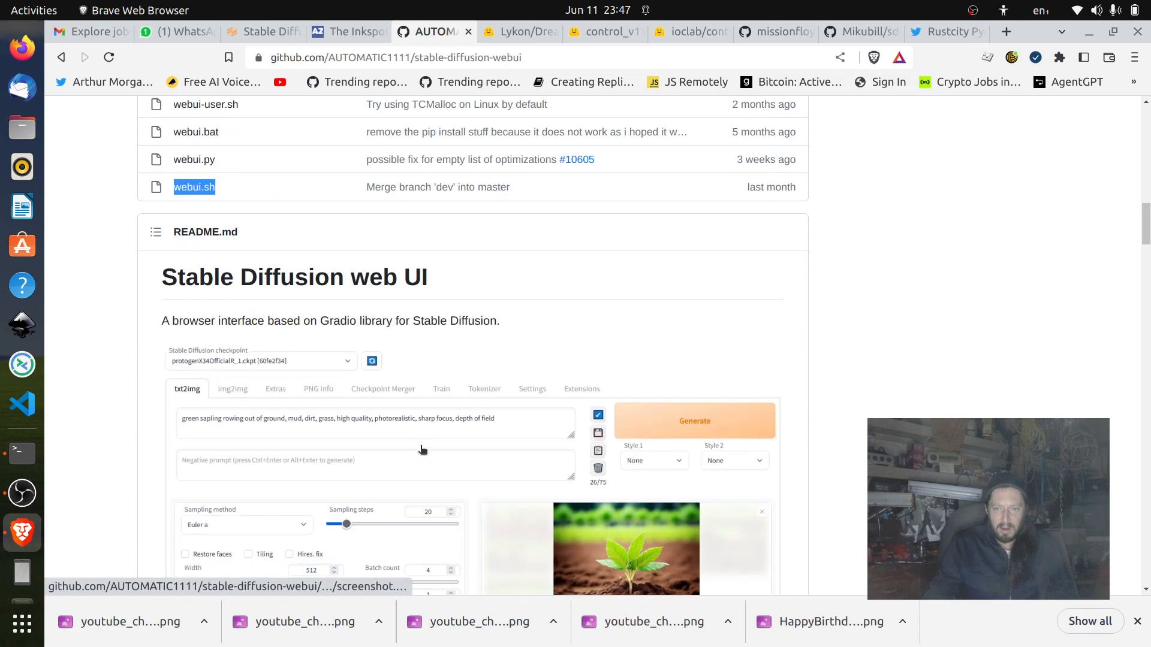
scroll(805, 220, "down", 8)
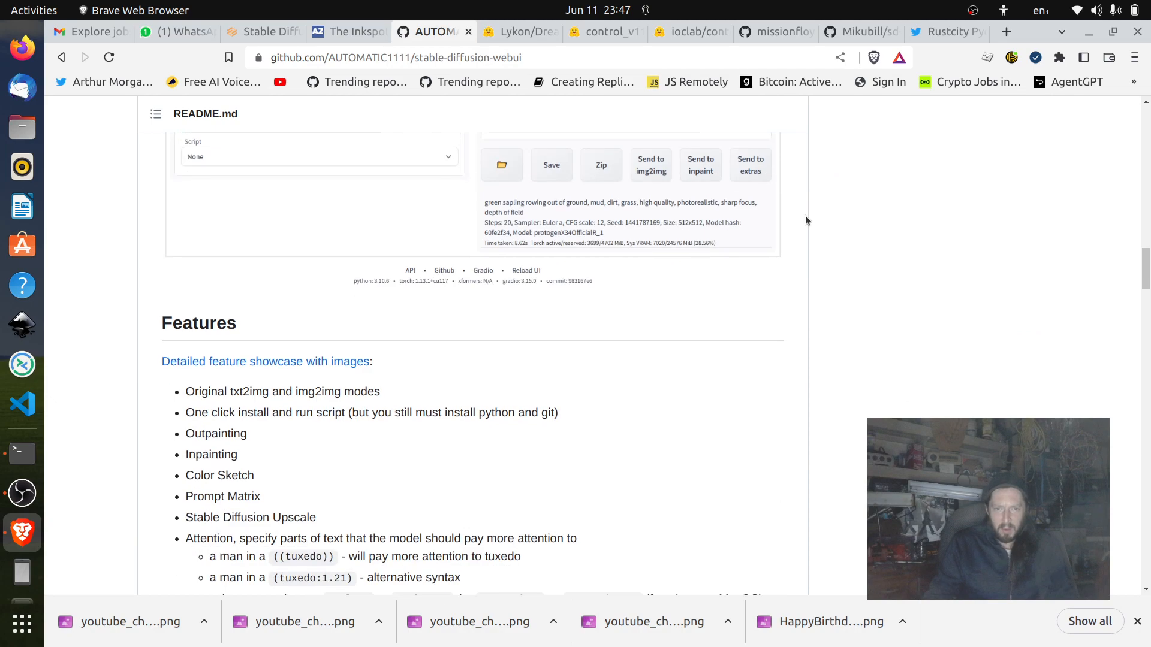
scroll(806, 220, "down", 6)
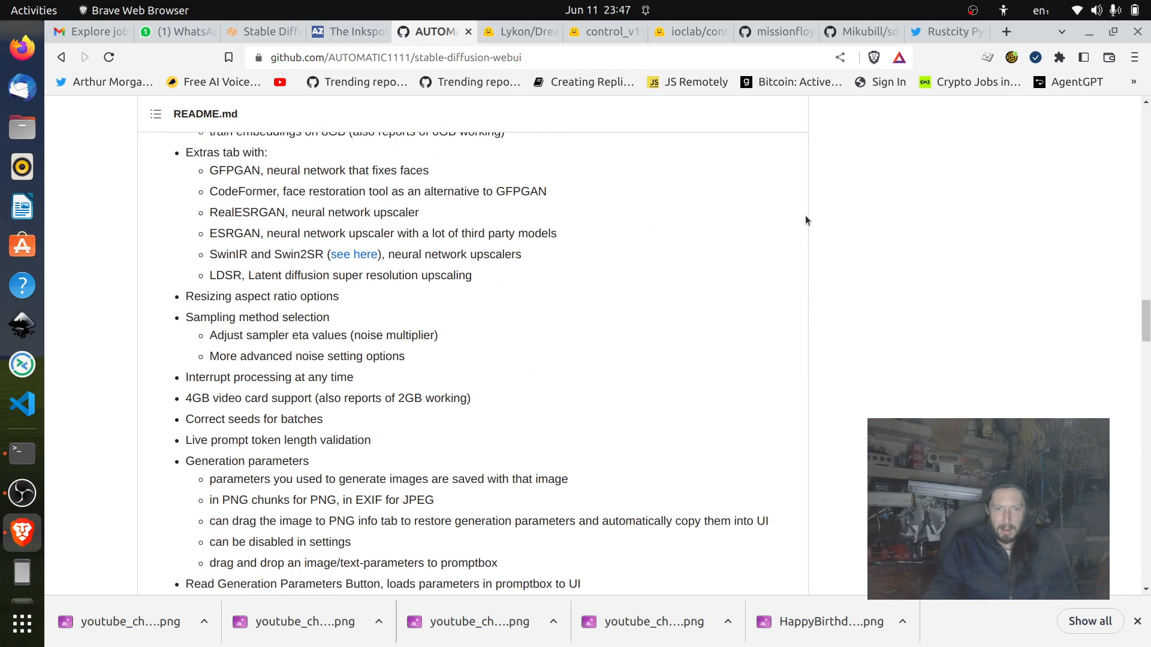
scroll(806, 220, "down", 4)
scroll(805, 220, "down", 15)
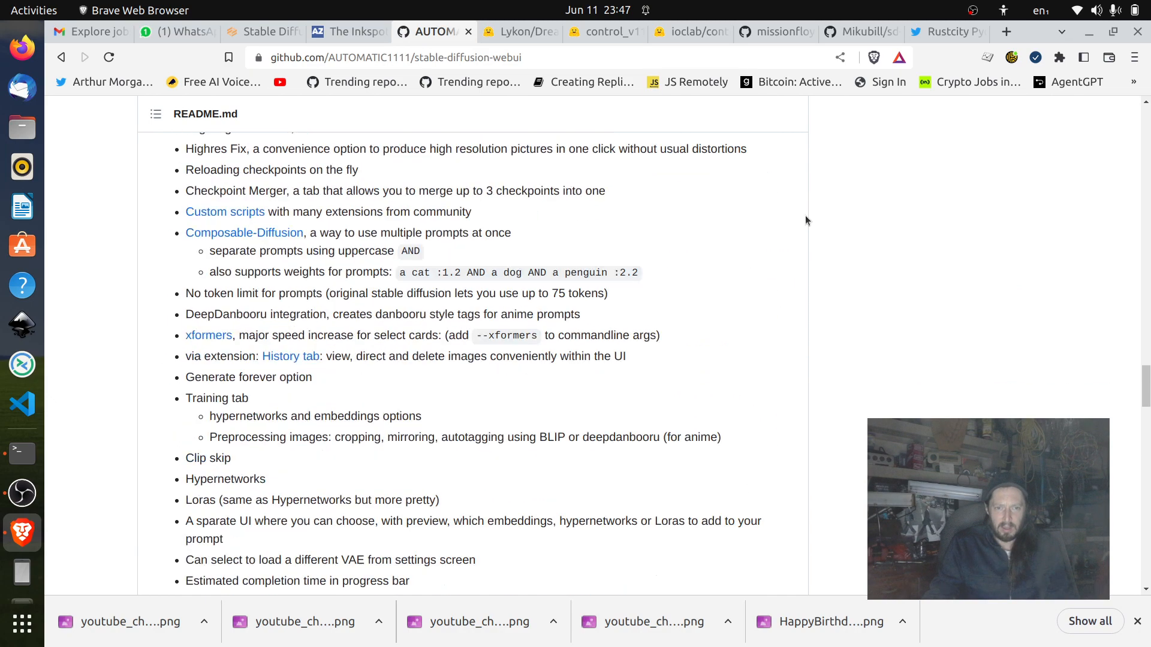
scroll(806, 220, "down", 7)
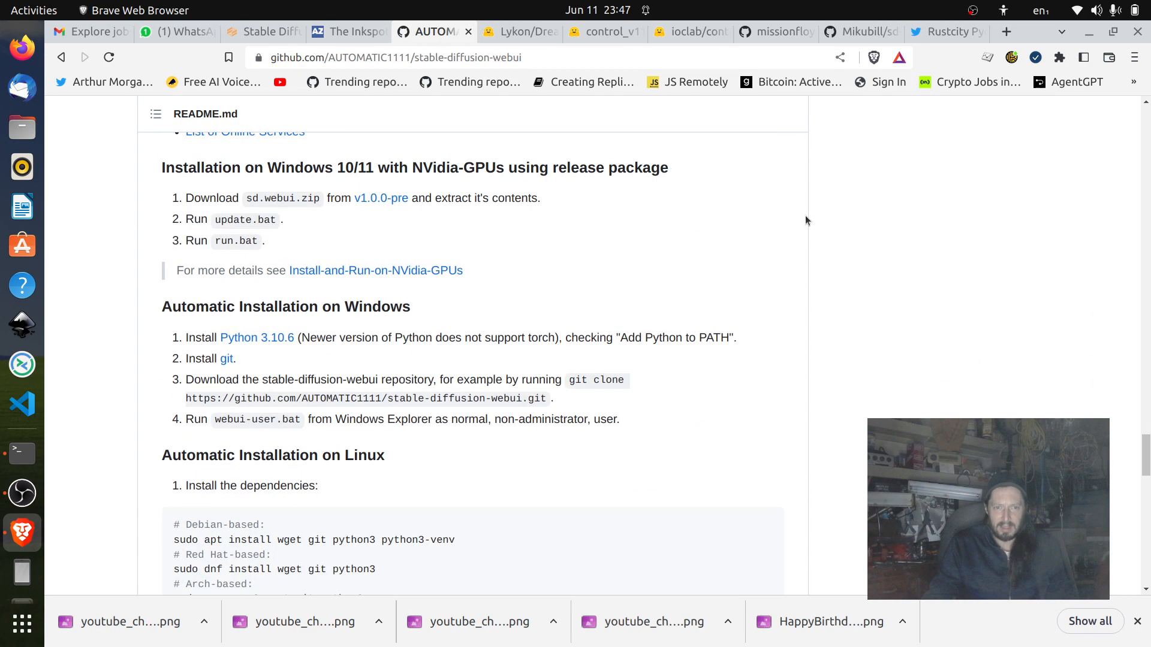
scroll(805, 220, "up", 5)
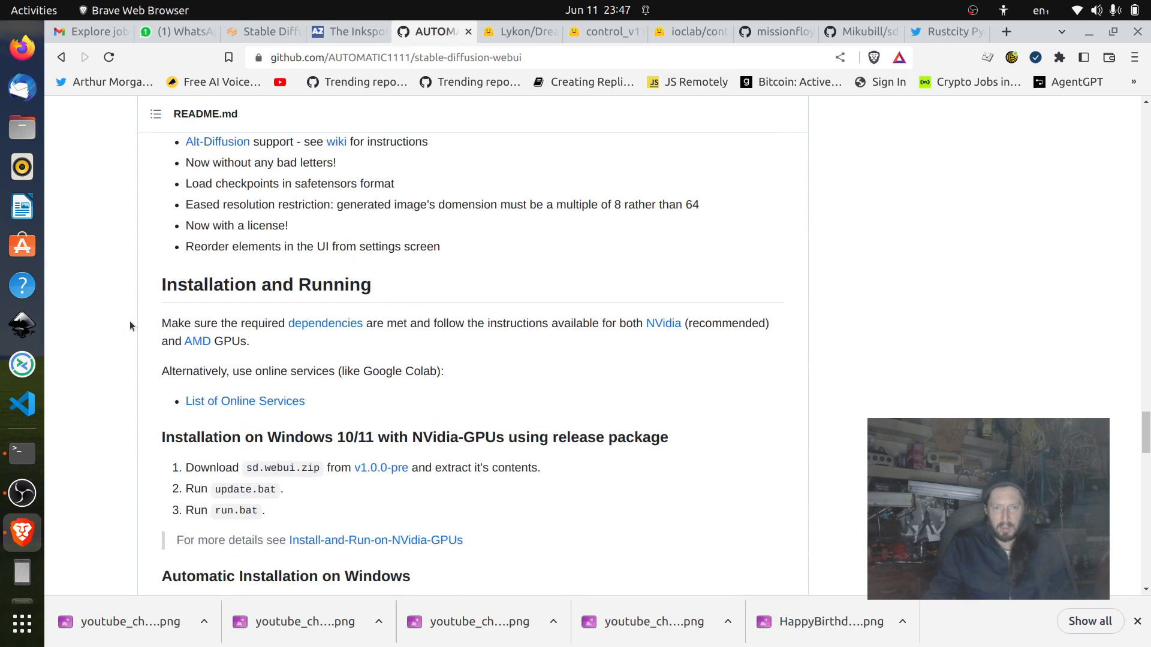
left_click_drag(131, 324, 606, 401)
left_click(629, 379)
scroll(779, 349, "down", 3)
scroll(779, 354, "up", 2)
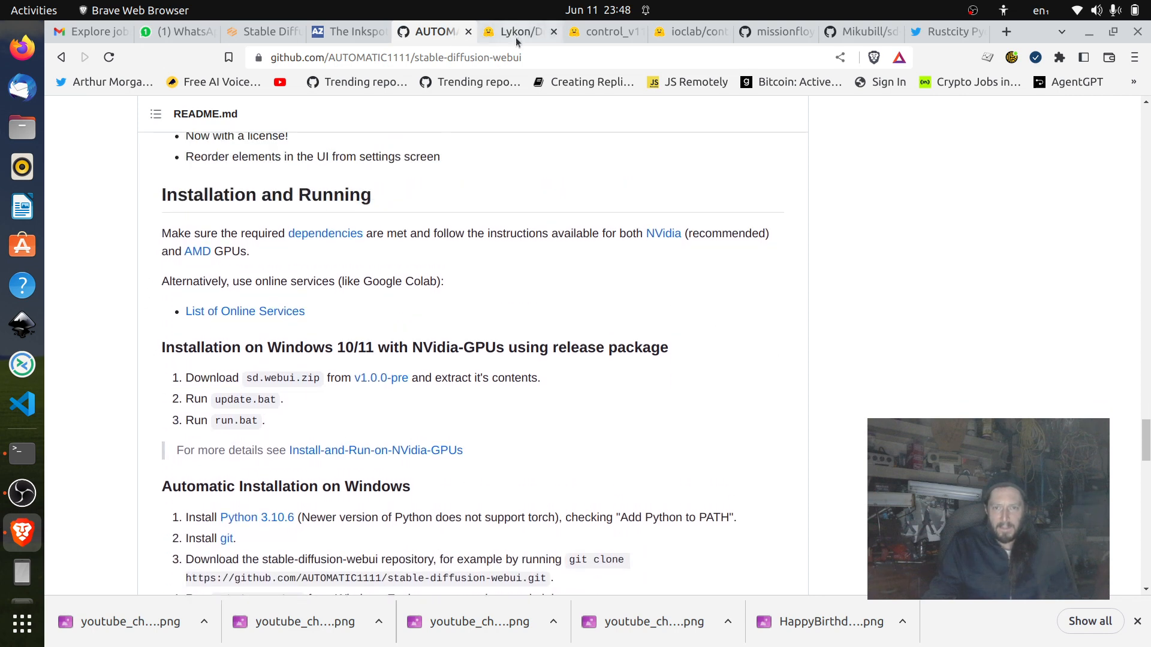
scroll(363, 215, "down", 3)
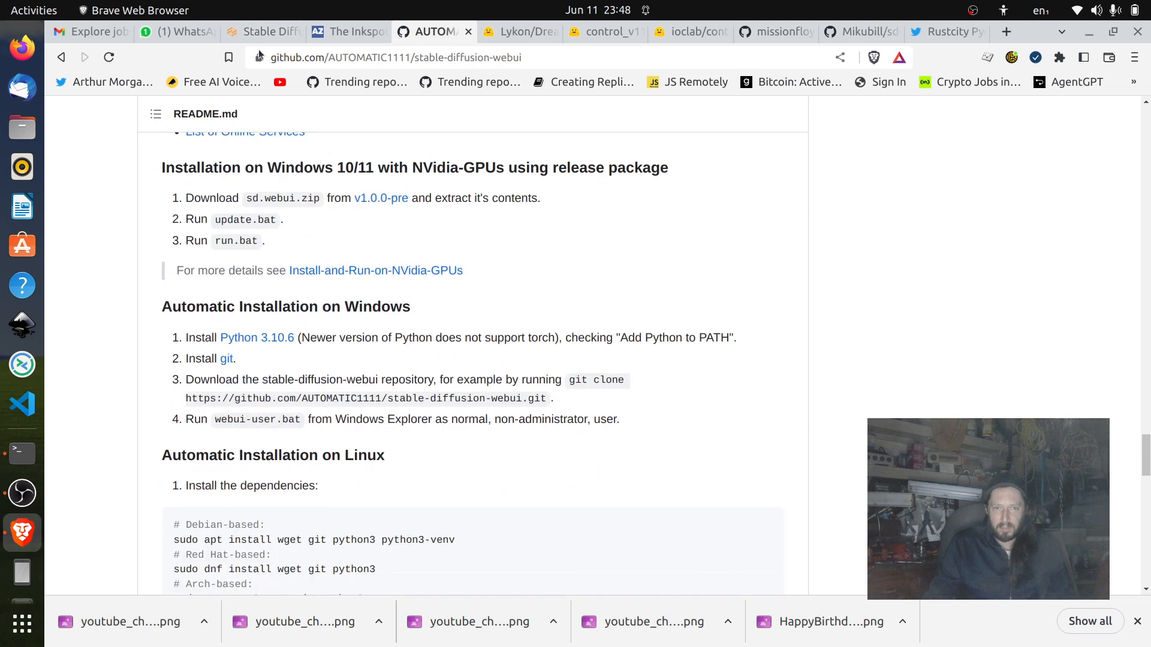
Look through the Lykon/DreamShaper files on Hugging Face for the DreamShaper_6_BakedVae.safetensors checkpoint.
left_click(252, 36)
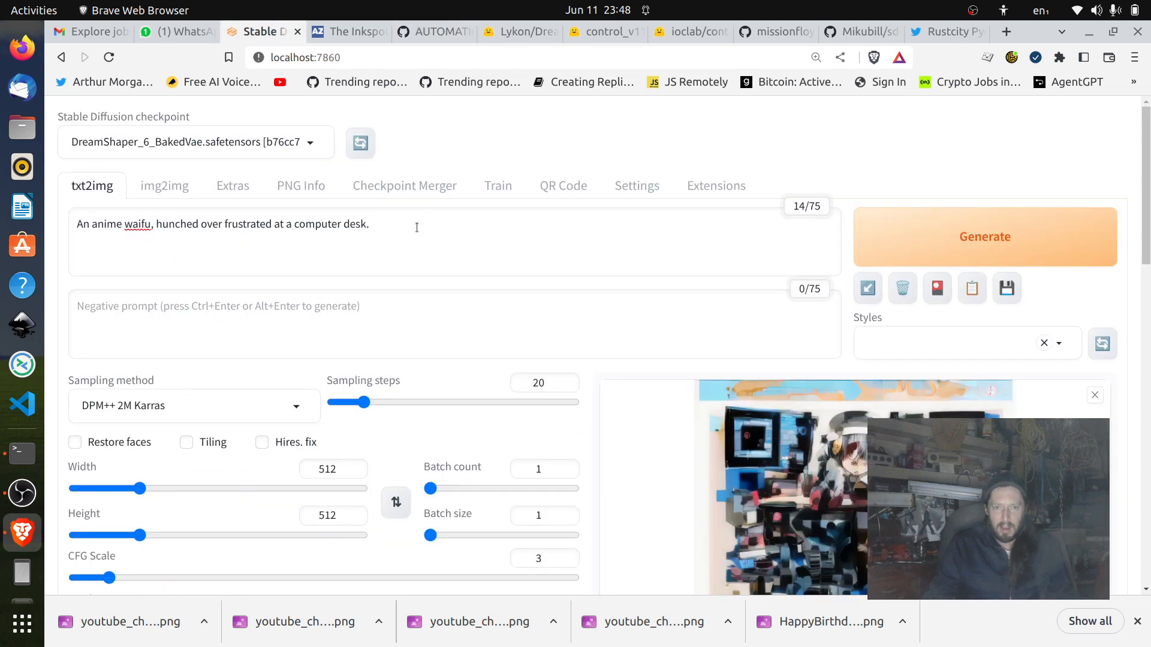
left_click(518, 33)
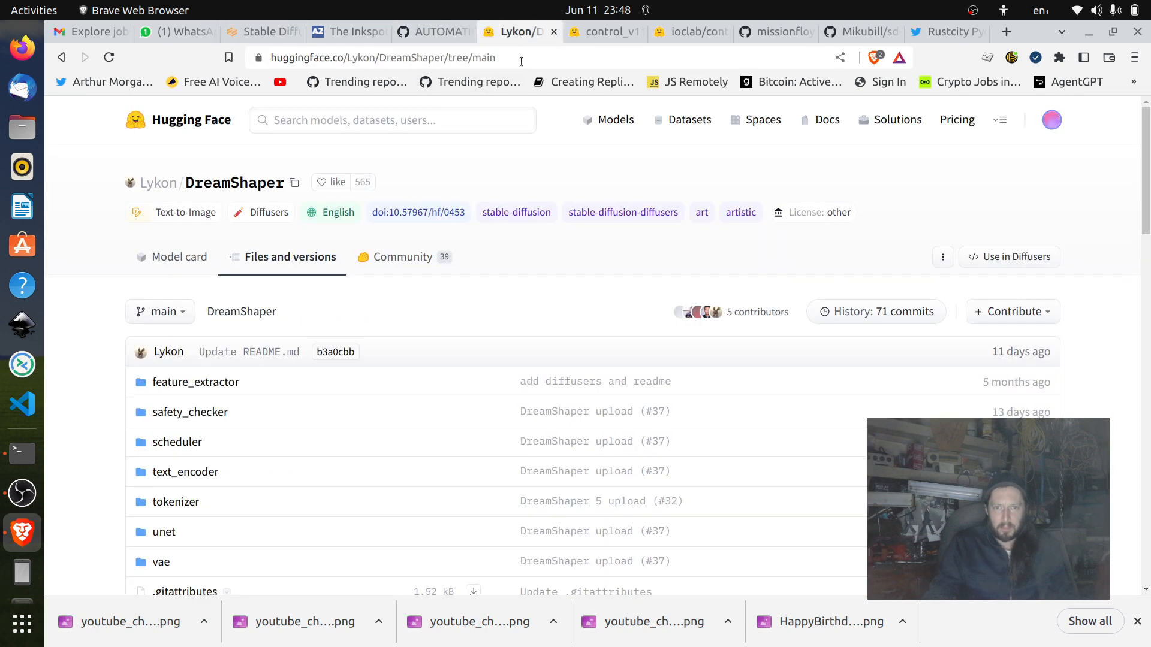
scroll(604, 168, "down", 12)
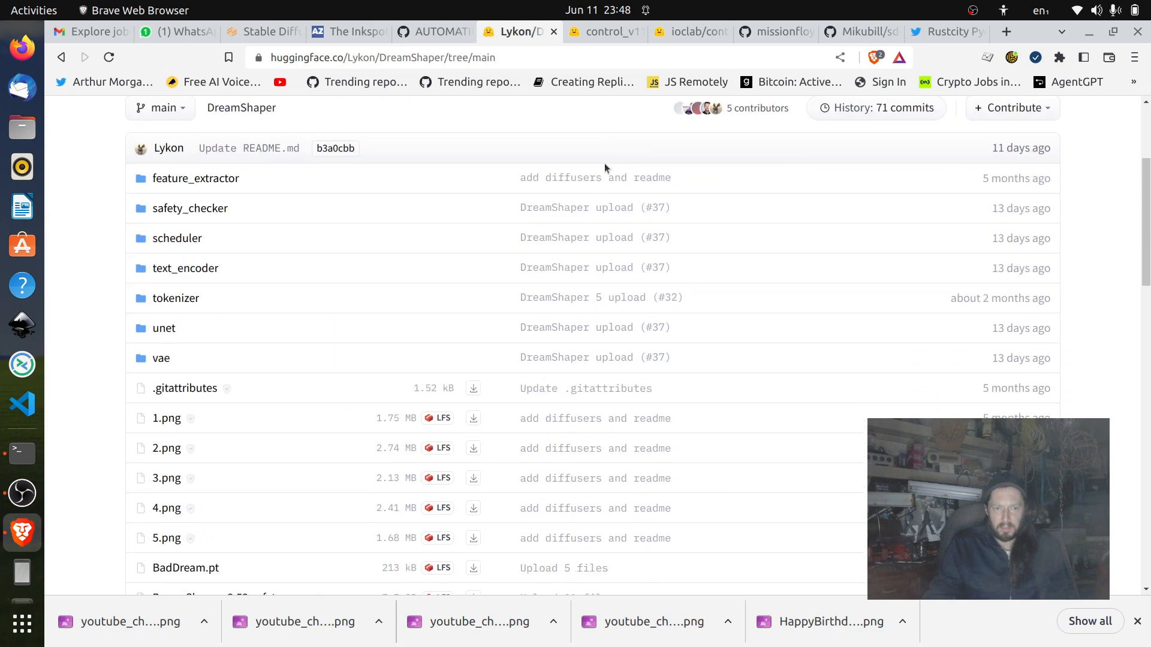
scroll(604, 168, "down", 8)
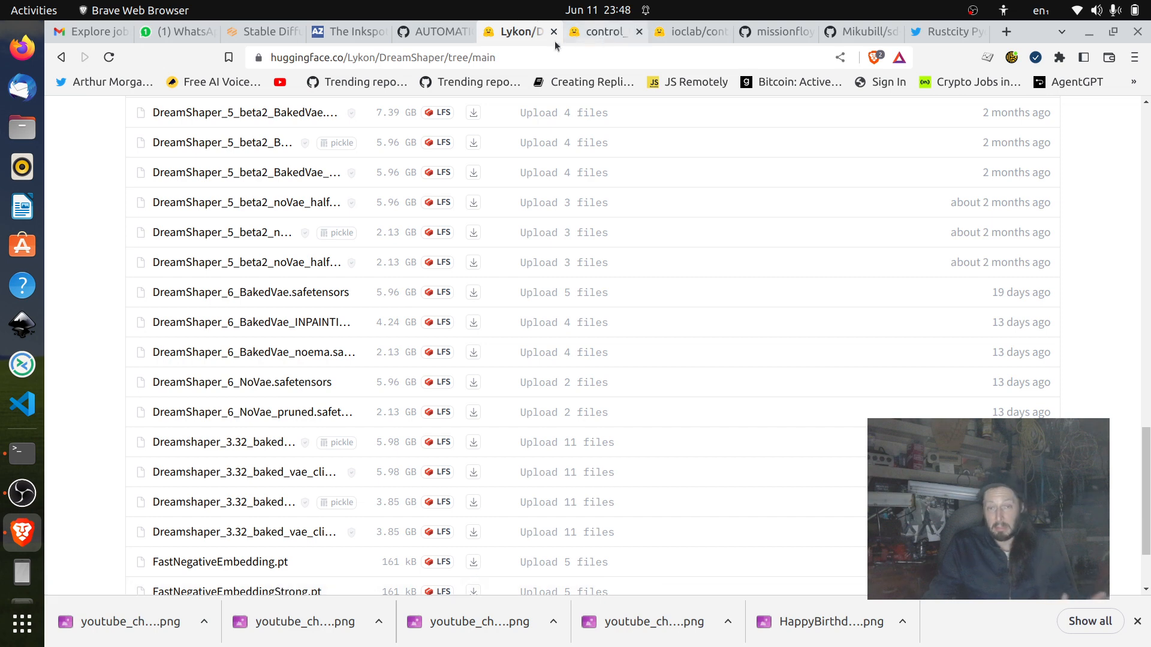
Return to the Stable Diffusion web UI and review the txt2img prompt and generation settings.
left_click(266, 31)
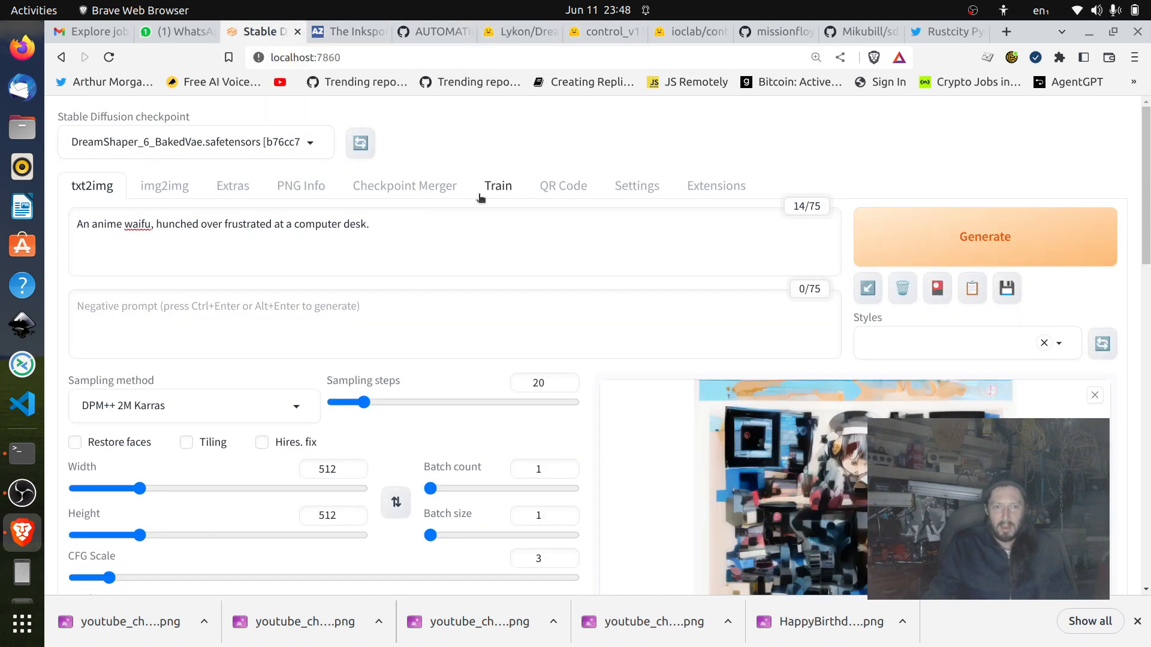
left_click(487, 229)
scroll(487, 229, "down", 3)
scroll(487, 228, "up", 2)
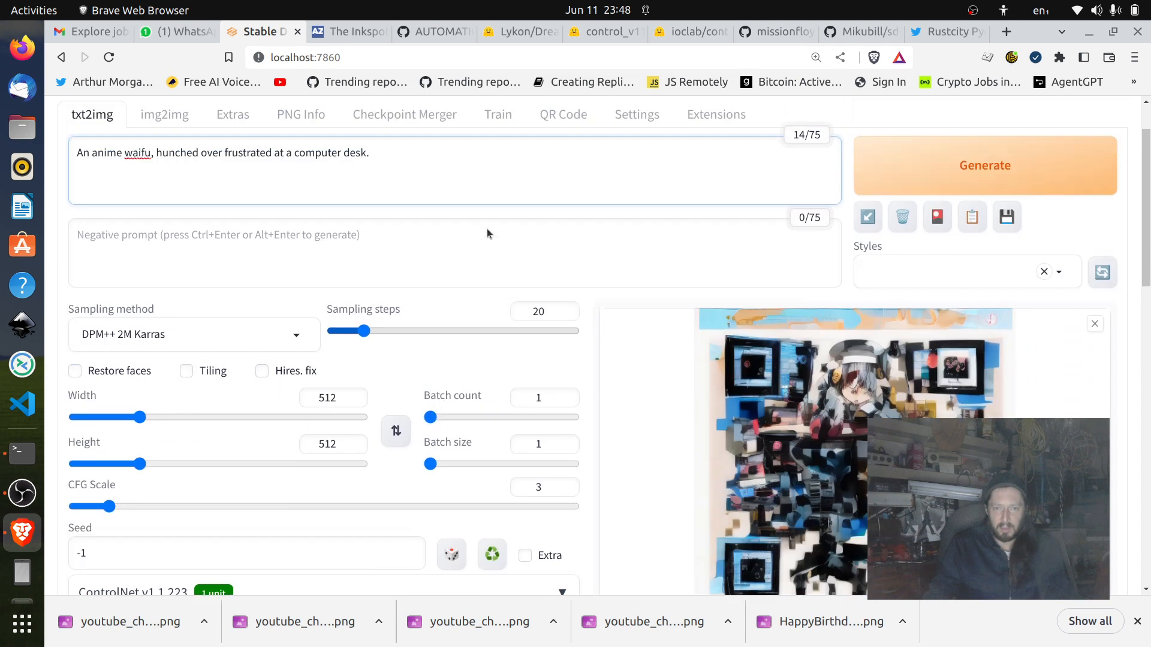
scroll(487, 229, "up", 1)
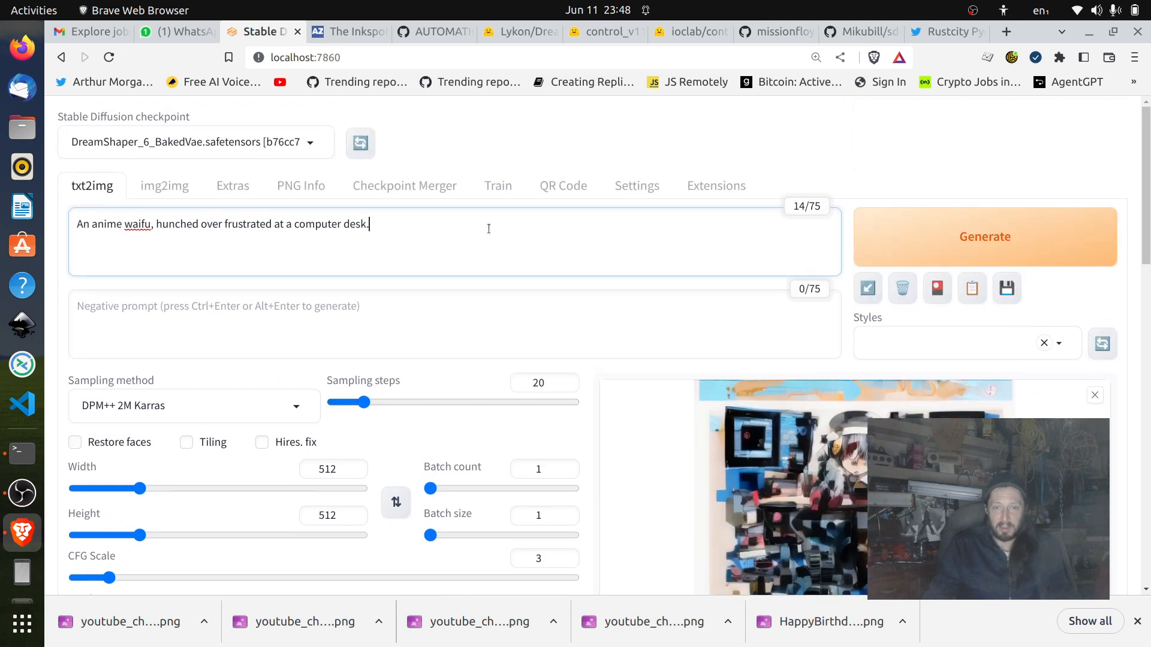
Look over the txt2img generation settings and the QR art output, and revisit the Lykon/DreamShaper file list.
scroll(489, 228, "down", 4)
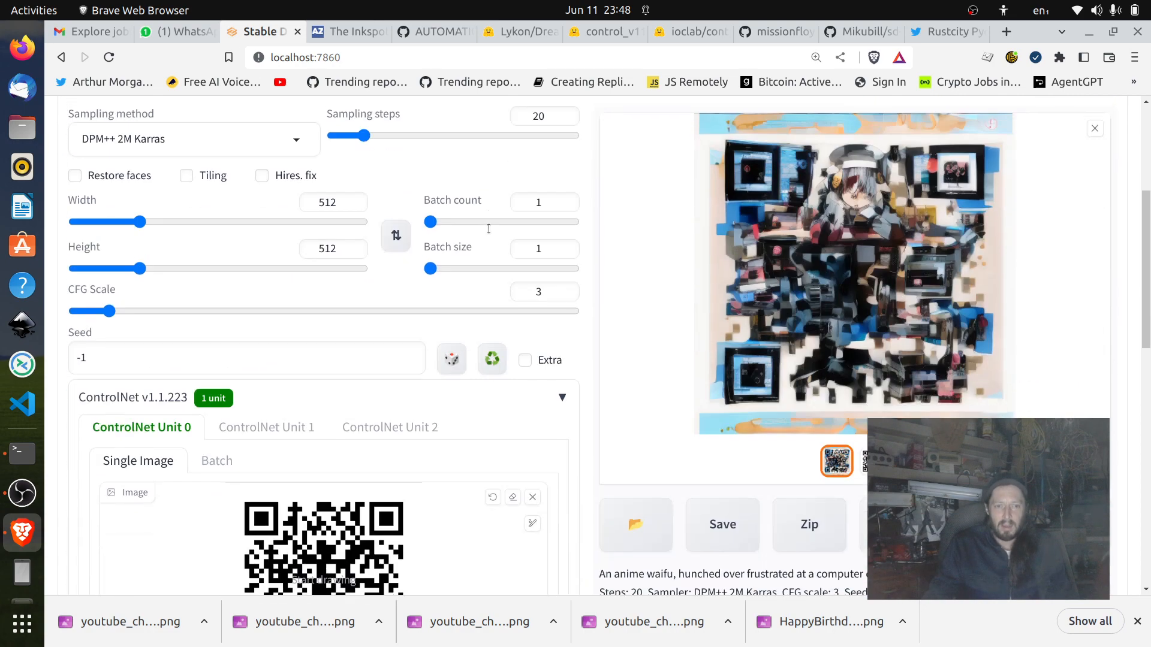
scroll(502, 221, "up", 4)
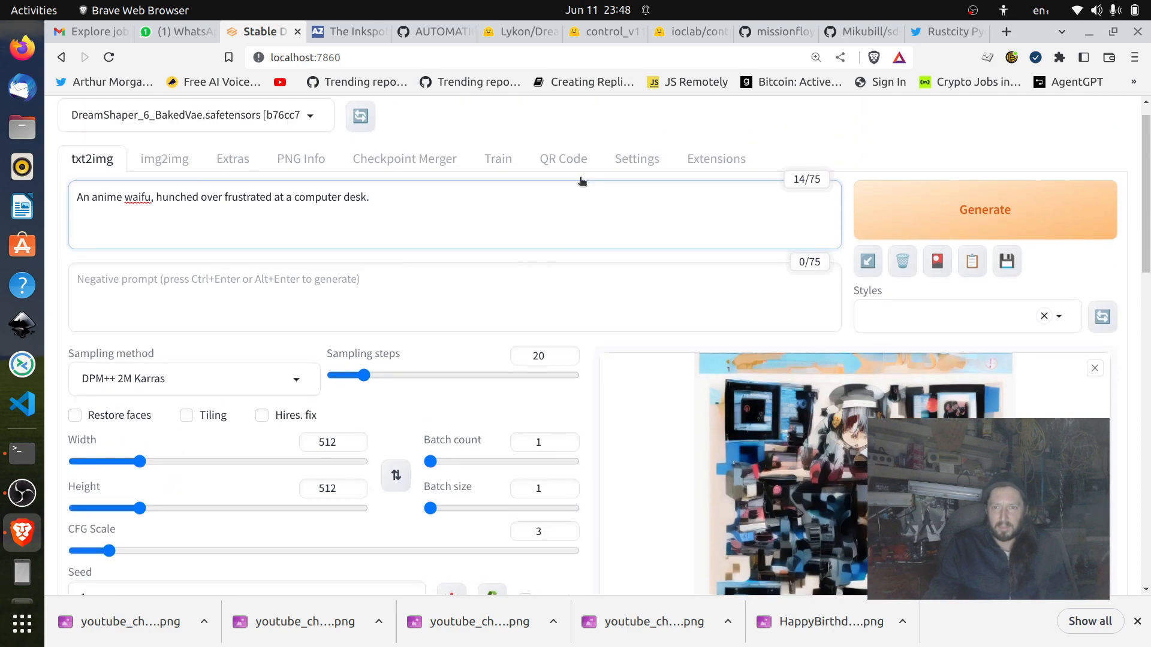
left_click(527, 37)
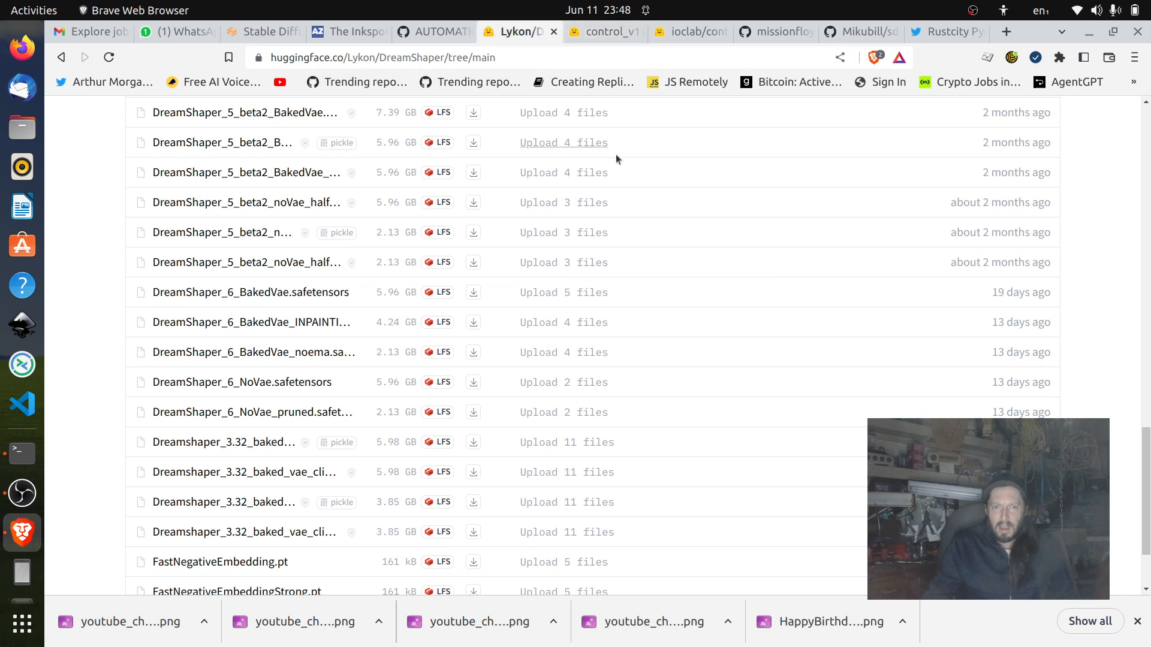
scroll(616, 153, "up", 3)
Review the control_v11f1e_sd15_tile.pth and ioclab/control_v1p_sd15_brightness ControlNet models on Hugging Face, highlighting the brightness model's description.
left_click(605, 38)
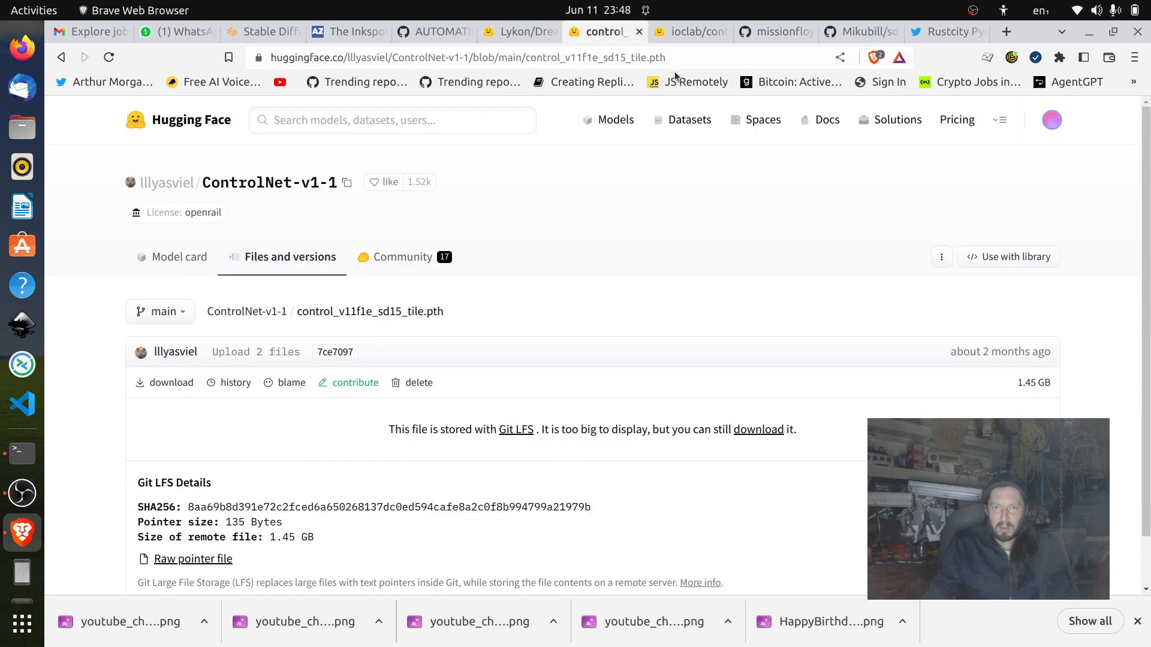
left_click(685, 35)
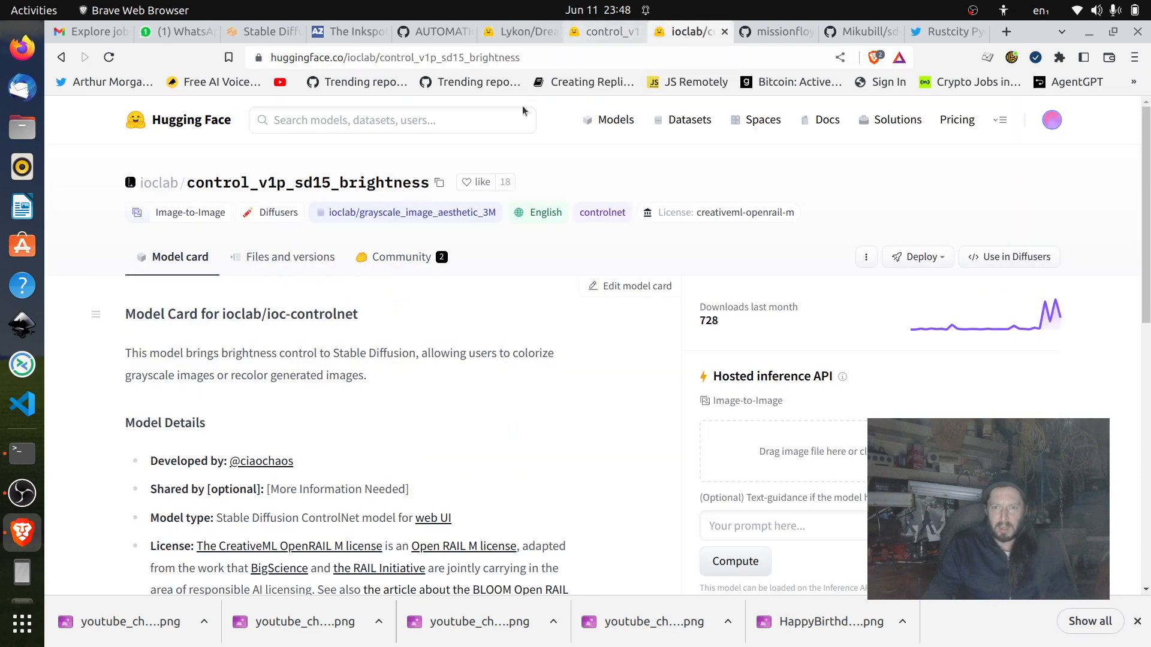
left_click_drag(157, 358, 393, 375)
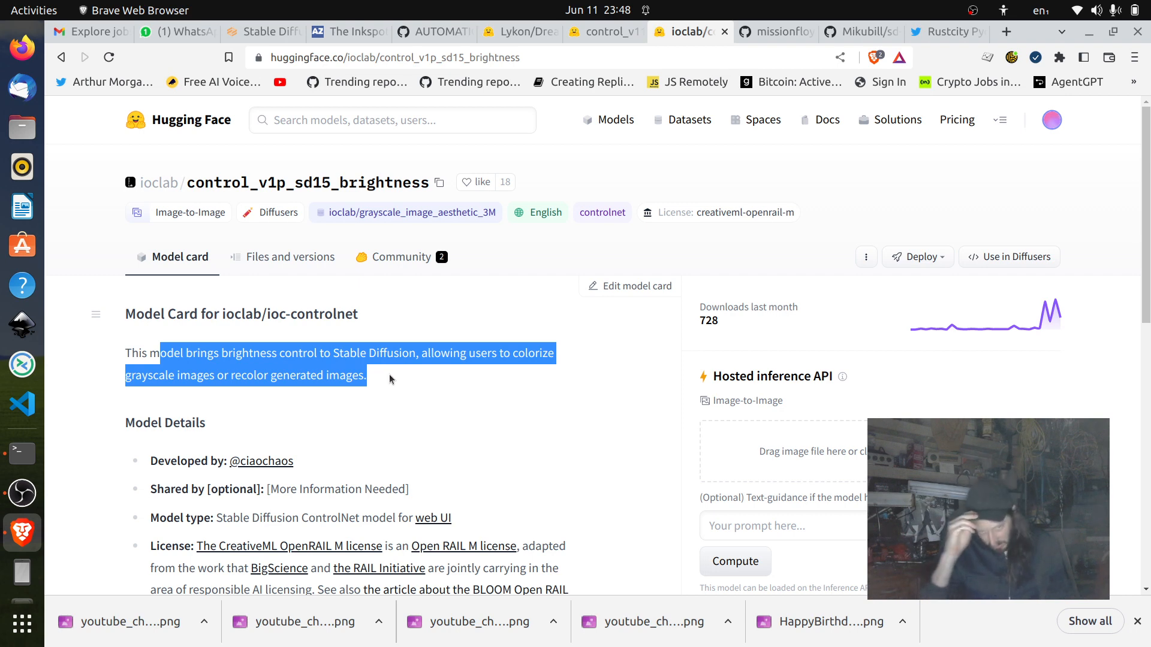
left_click(598, 34)
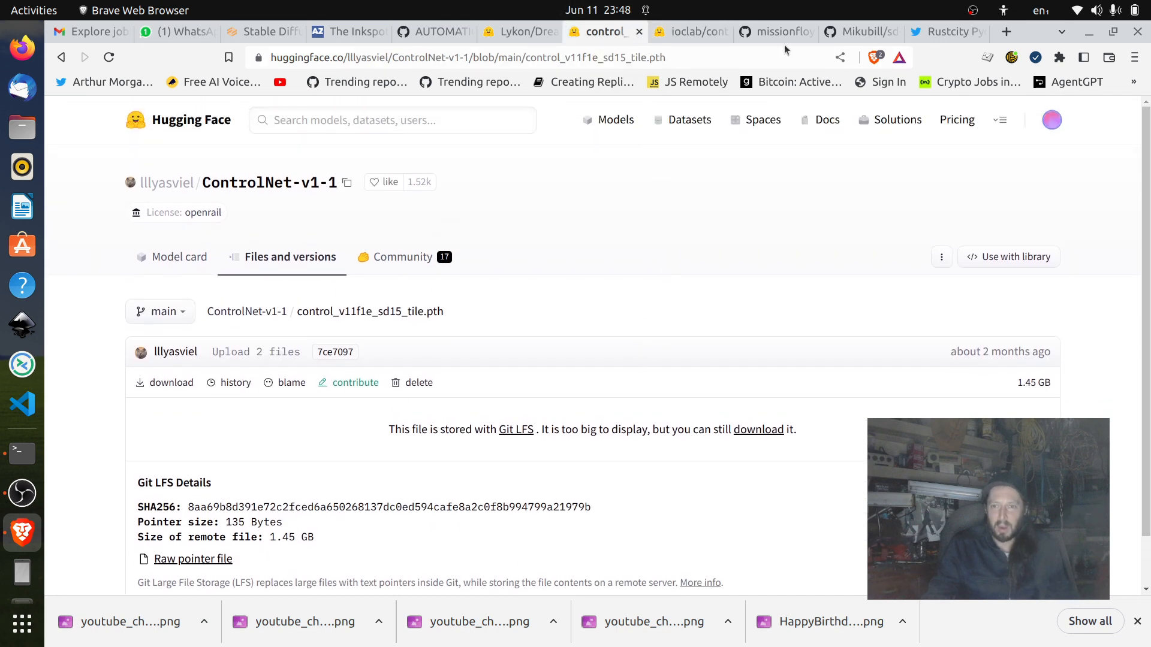
left_click(685, 31)
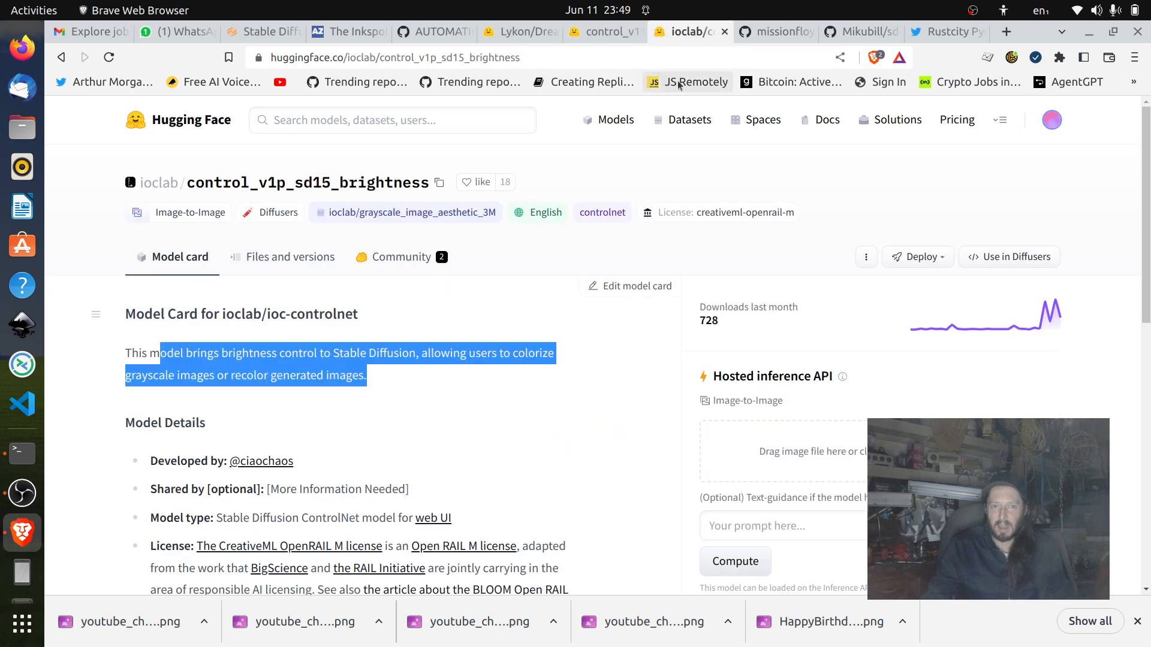
Place the Mikubill/sd-webui-controlnet repository page ahead of the missionfloyd/webui-qrcode-generator page and select its URL.
left_click(753, 32)
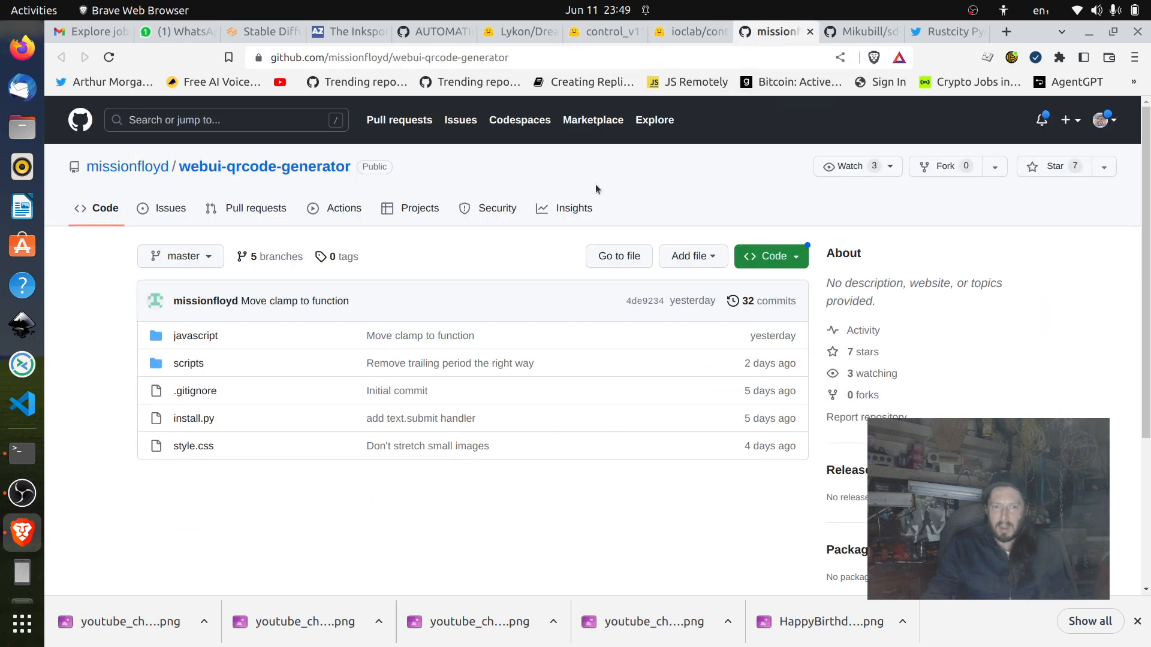
left_click(859, 34)
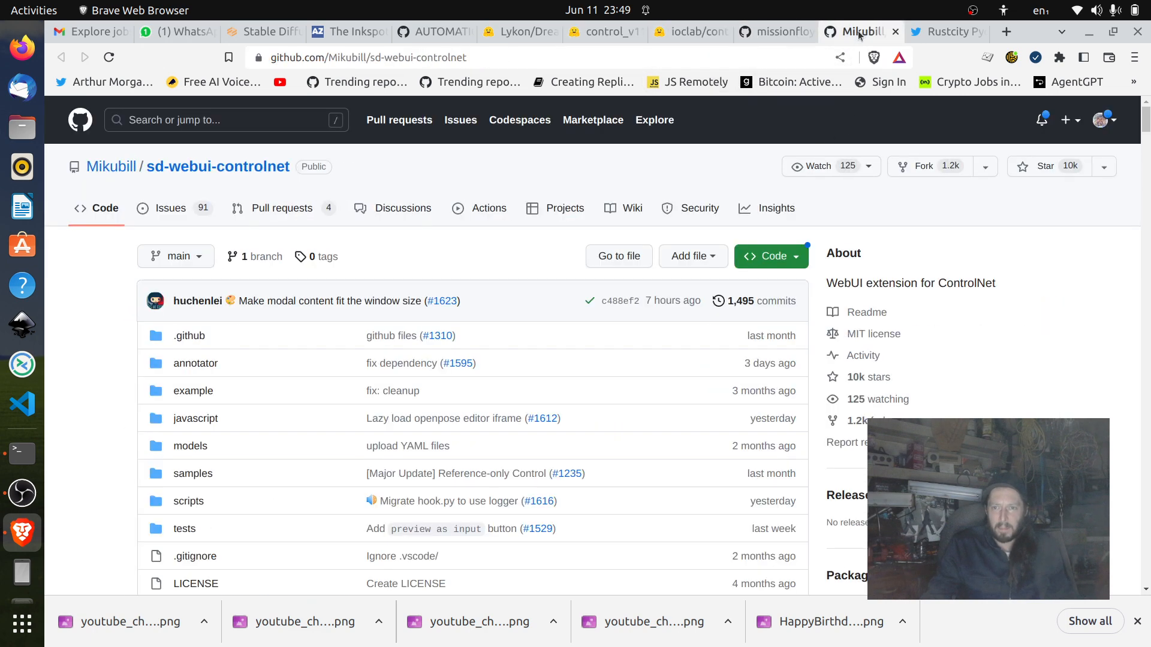
left_click_drag(844, 34, 758, 33)
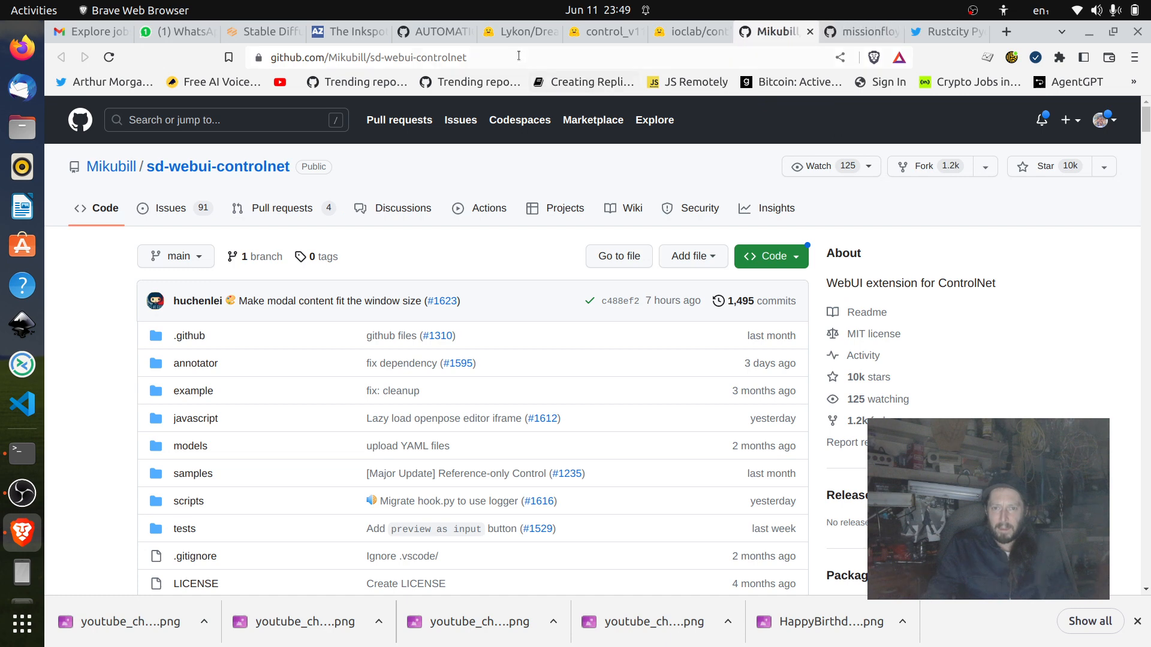
left_click(467, 55)
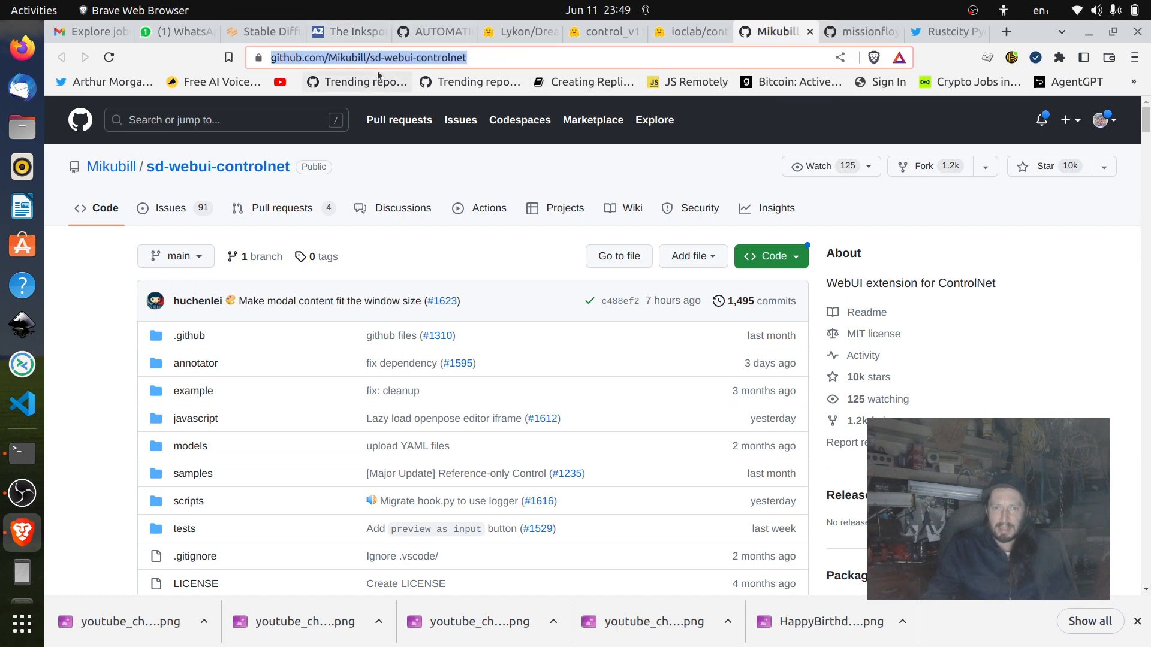
Return to the Stable Diffusion web UI and inspect the ControlNet Unit 0 section with its QR code image.
left_click(273, 33)
scroll(419, 214, "down", 2)
scroll(419, 213, "down", 10)
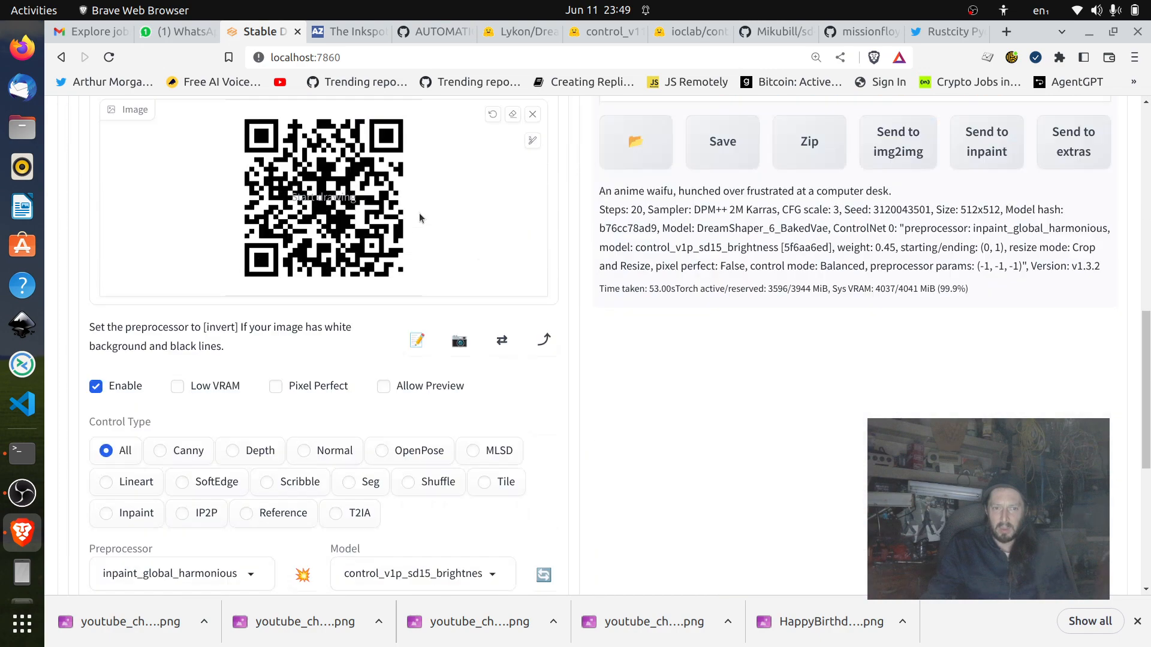
scroll(419, 212, "up", 4)
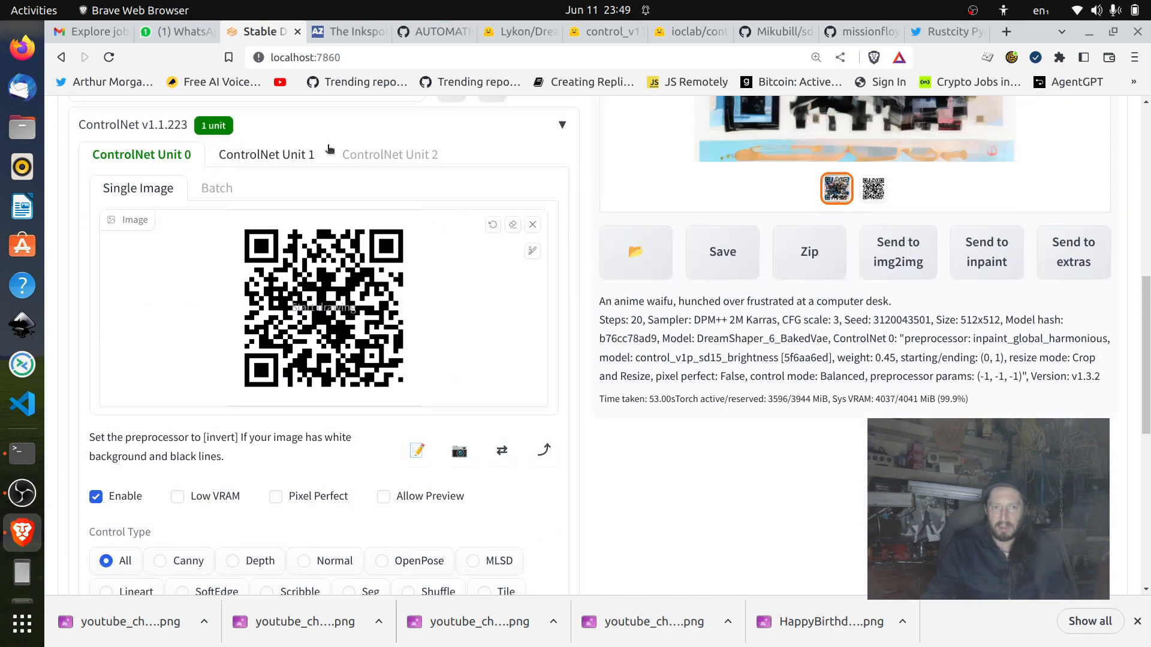
scroll(461, 164, "up", 8)
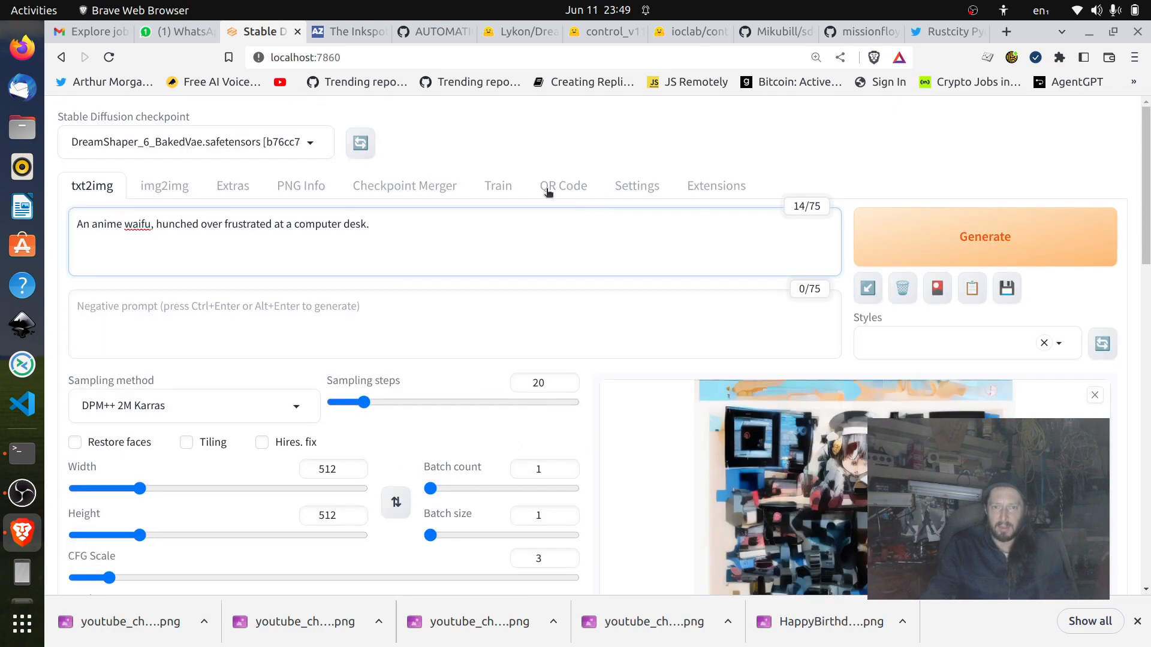
Show the extension install-from-URL form with its git repository URL field, and return to txt2img.
left_click(734, 193)
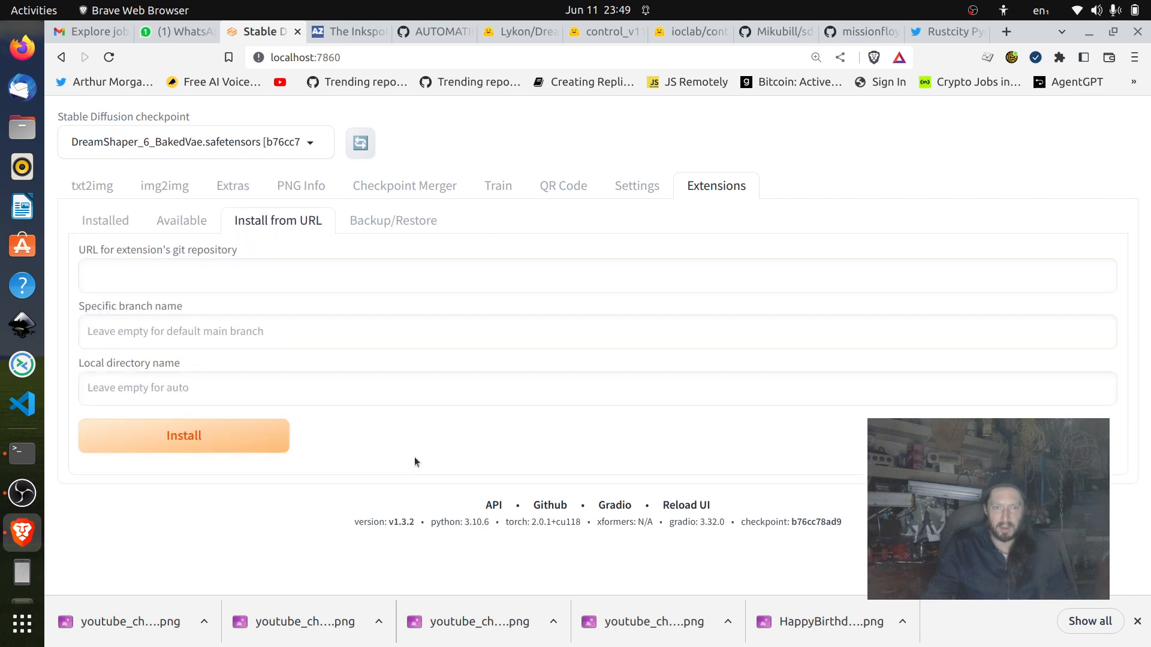
left_click(240, 274)
left_click(92, 186)
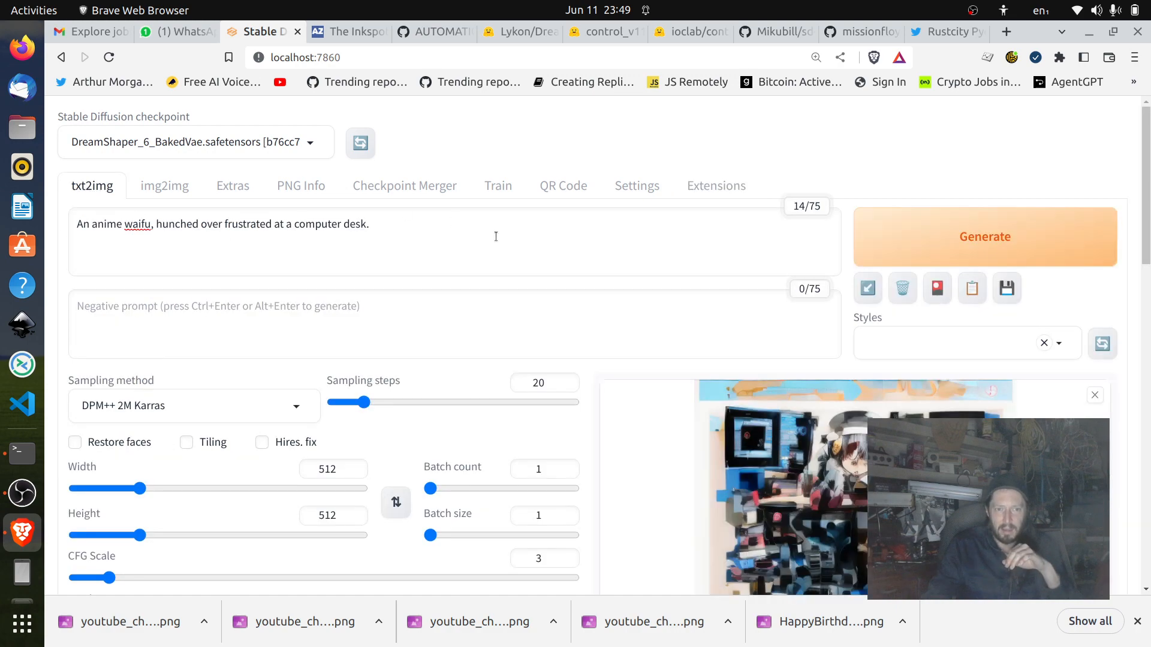
Review the txt2img prompt, the generation settings and the ControlNet preprocessor, model and weight options.
scroll(655, 318, "down", 15)
scroll(655, 311, "down", 1)
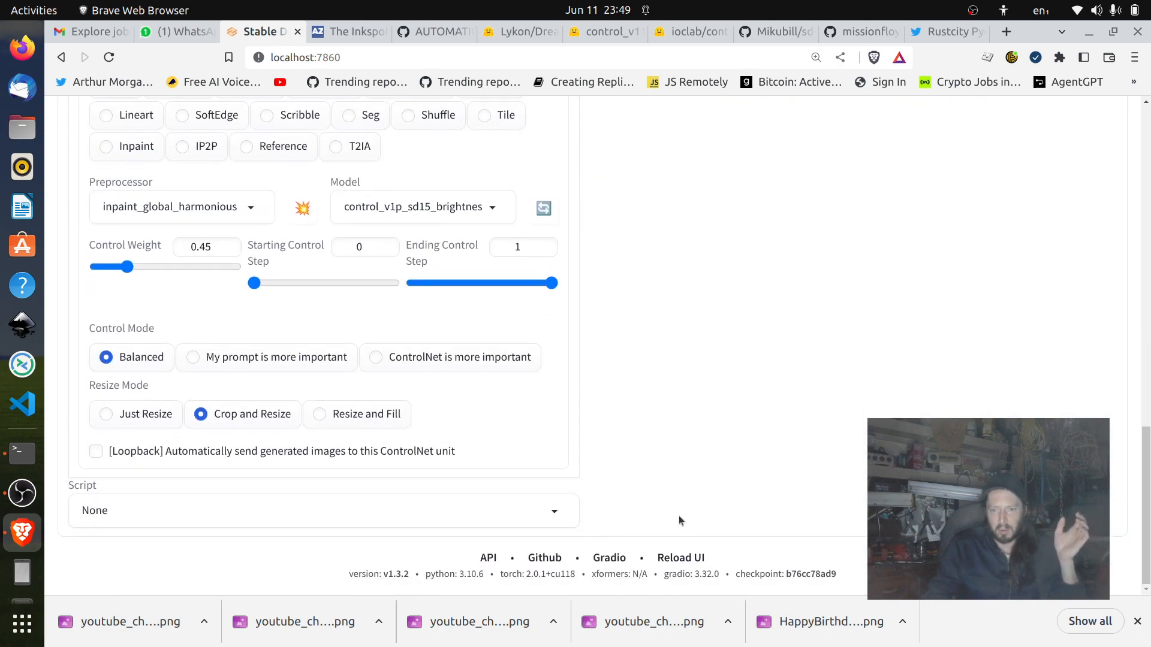
scroll(678, 519, "up", 15)
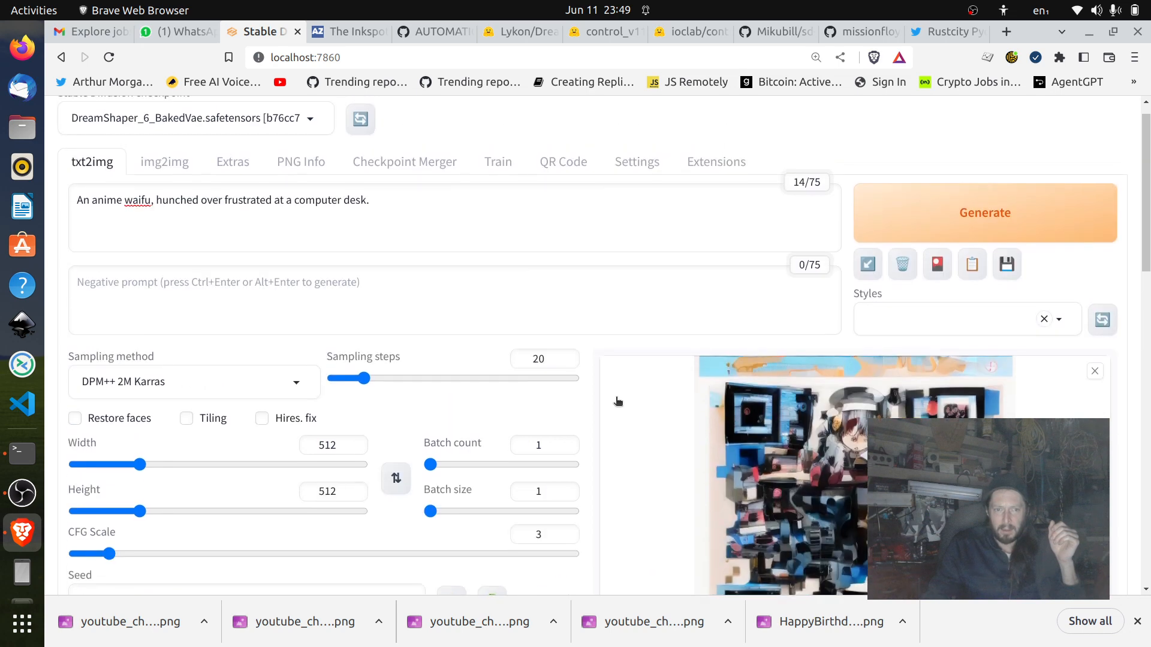
scroll(618, 401, "up", 1)
left_click(390, 231)
key("ctrl+a")
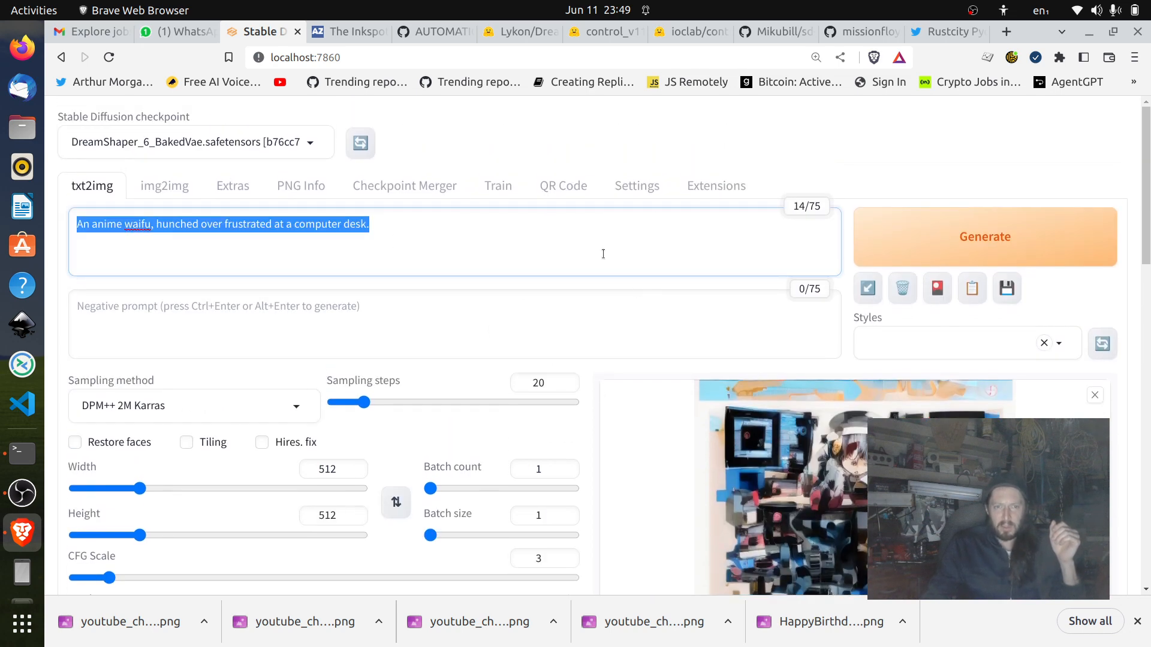
scroll(595, 253, "down", 4)
scroll(592, 253, "down", 4)
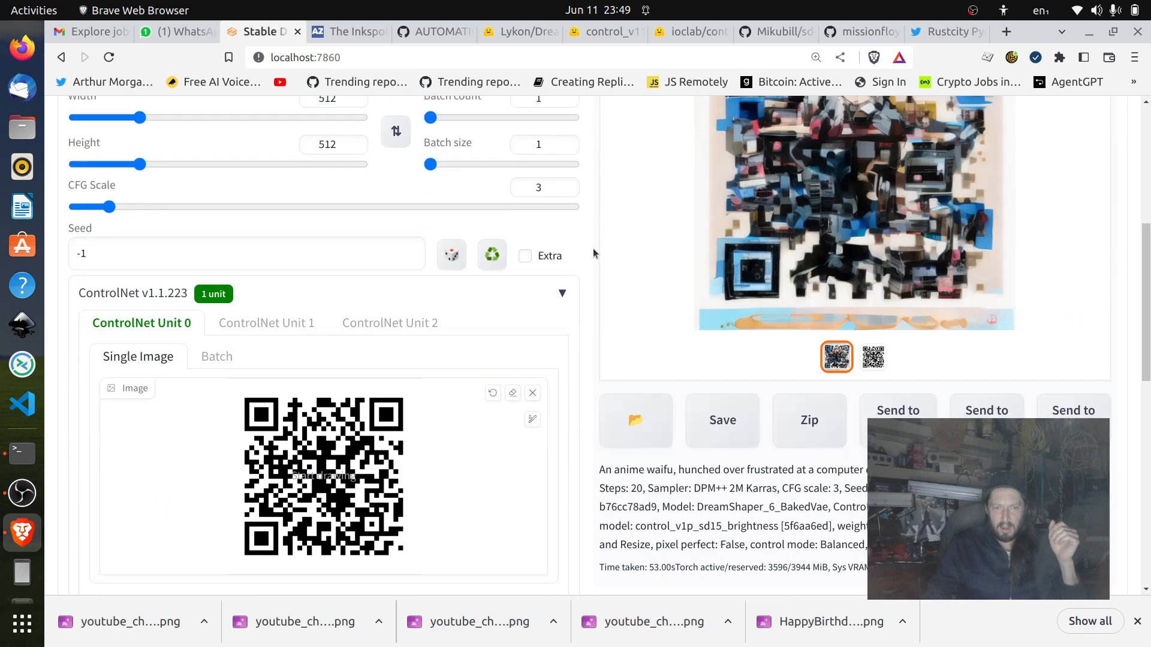
scroll(505, 281, "up", 3)
scroll(505, 277, "up", 5)
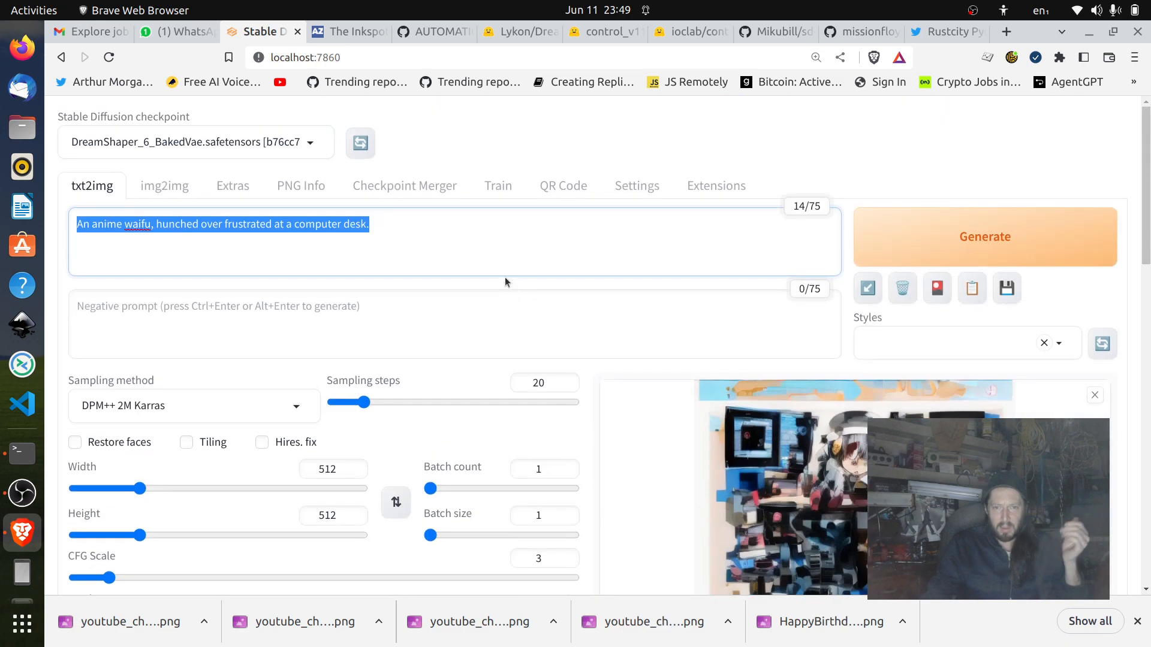
left_click(578, 198)
left_click(578, 197)
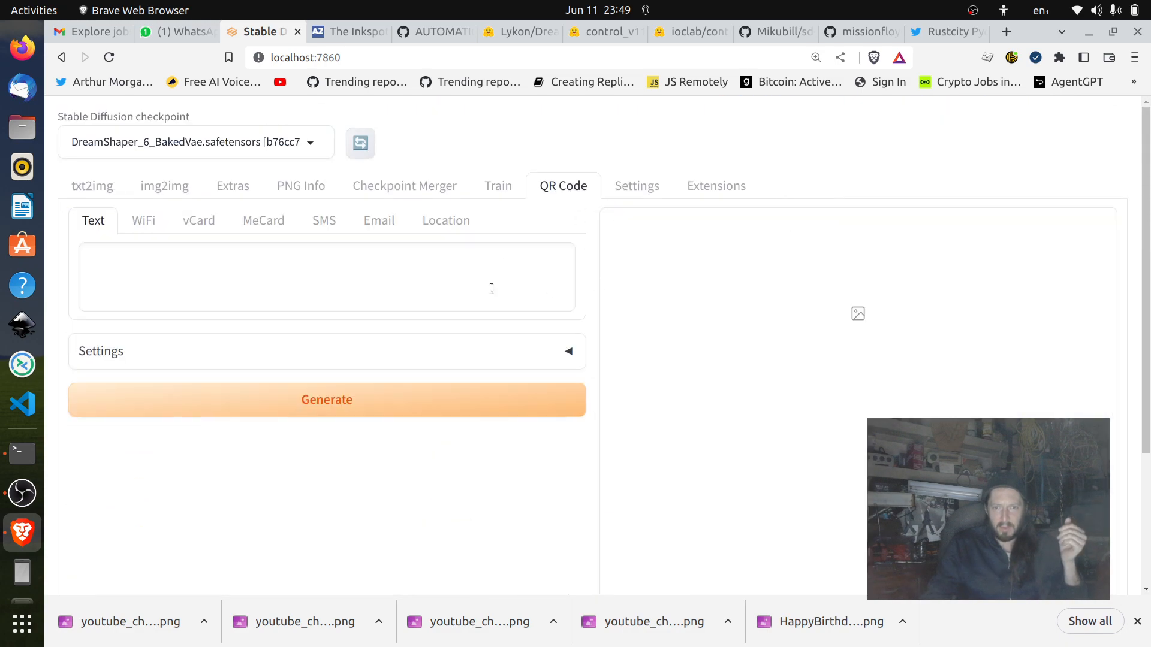
scroll(510, 304, "down", 3)
scroll(447, 303, "up", 3)
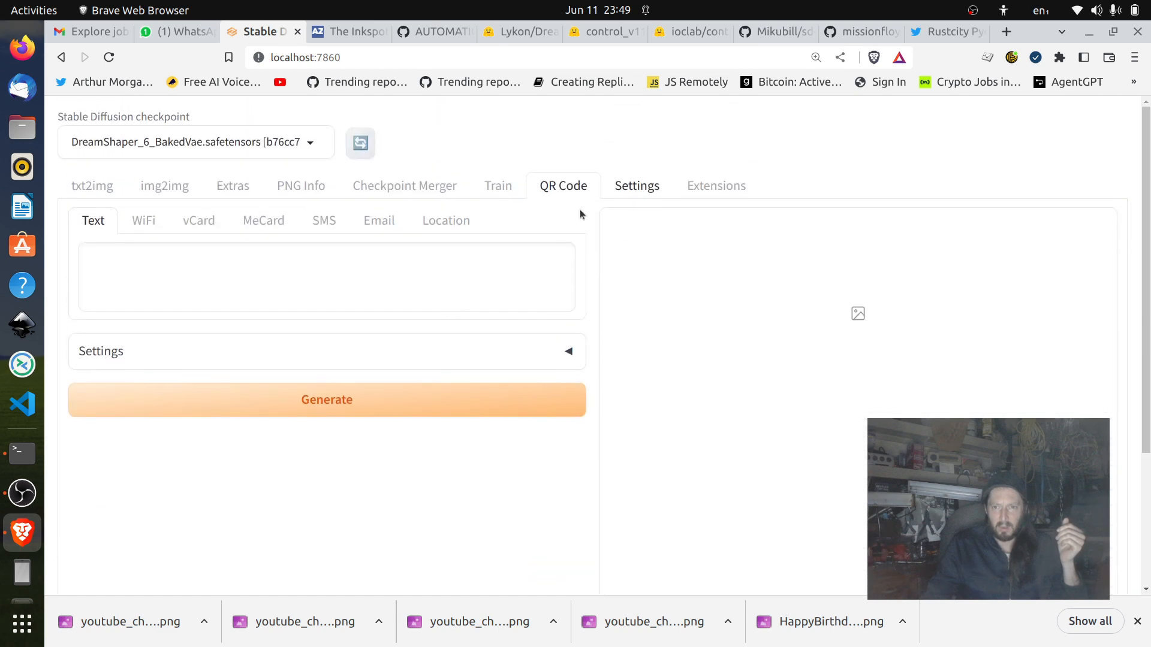
left_click(271, 280)
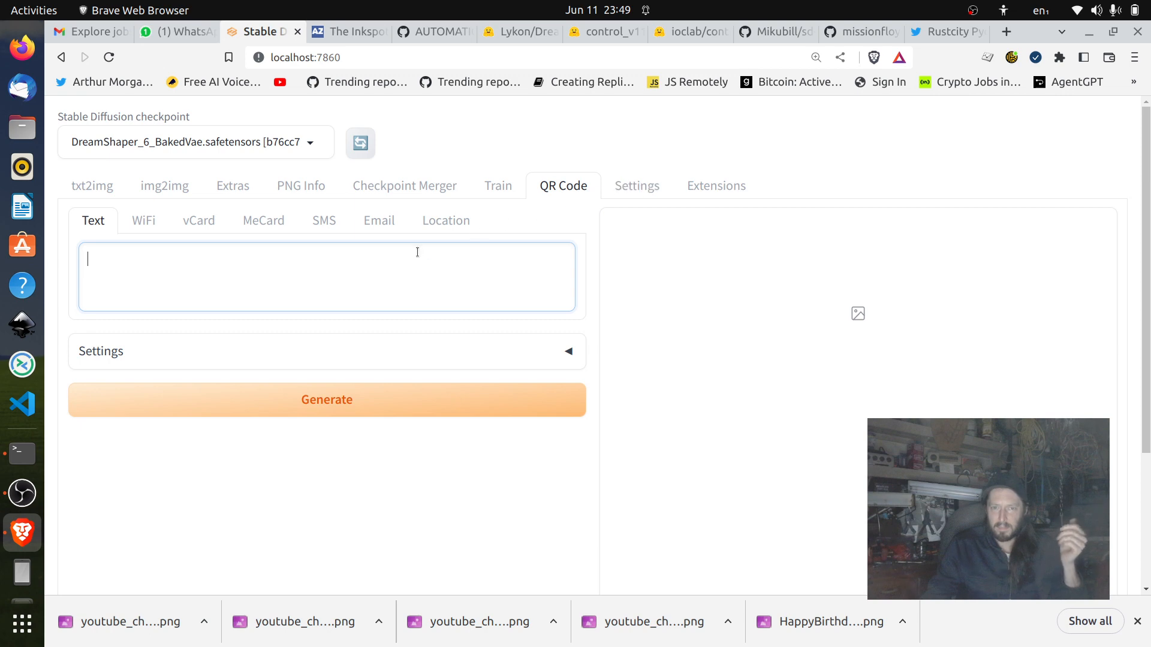
type("htt")
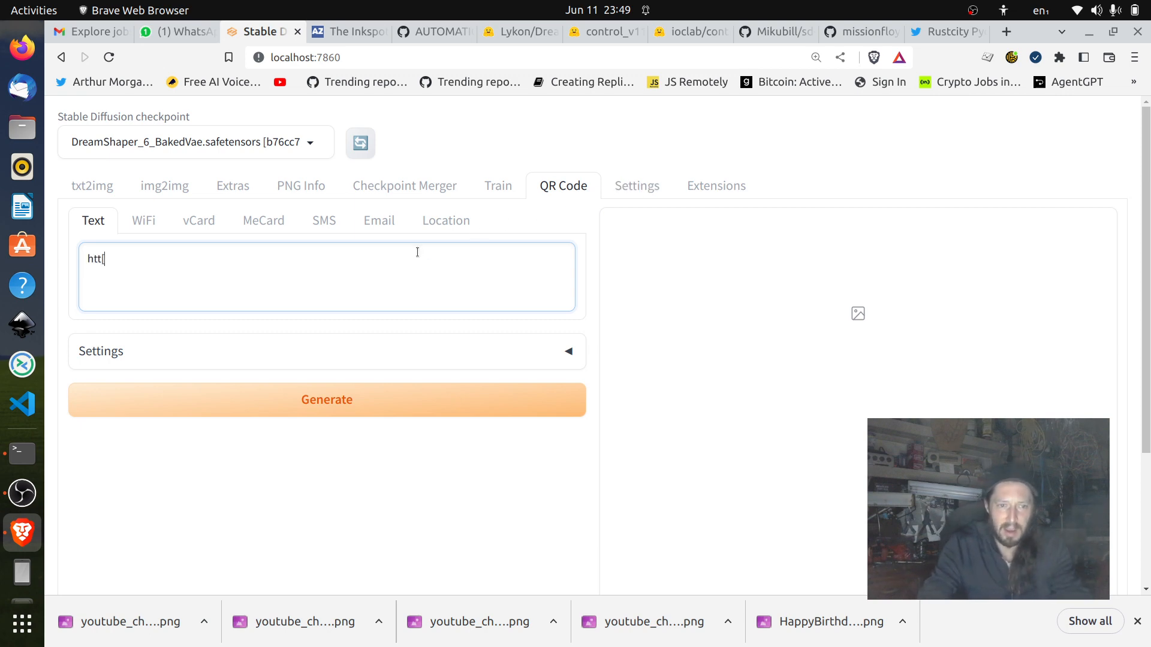
type("[s://y")
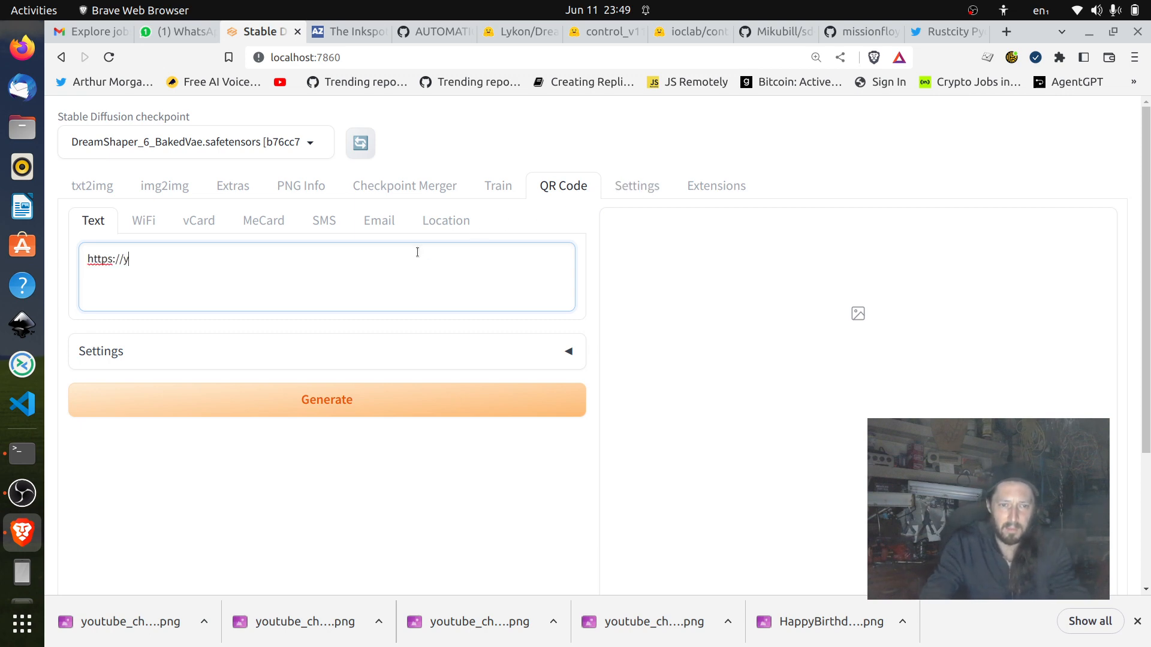
type("ourlink.ca")
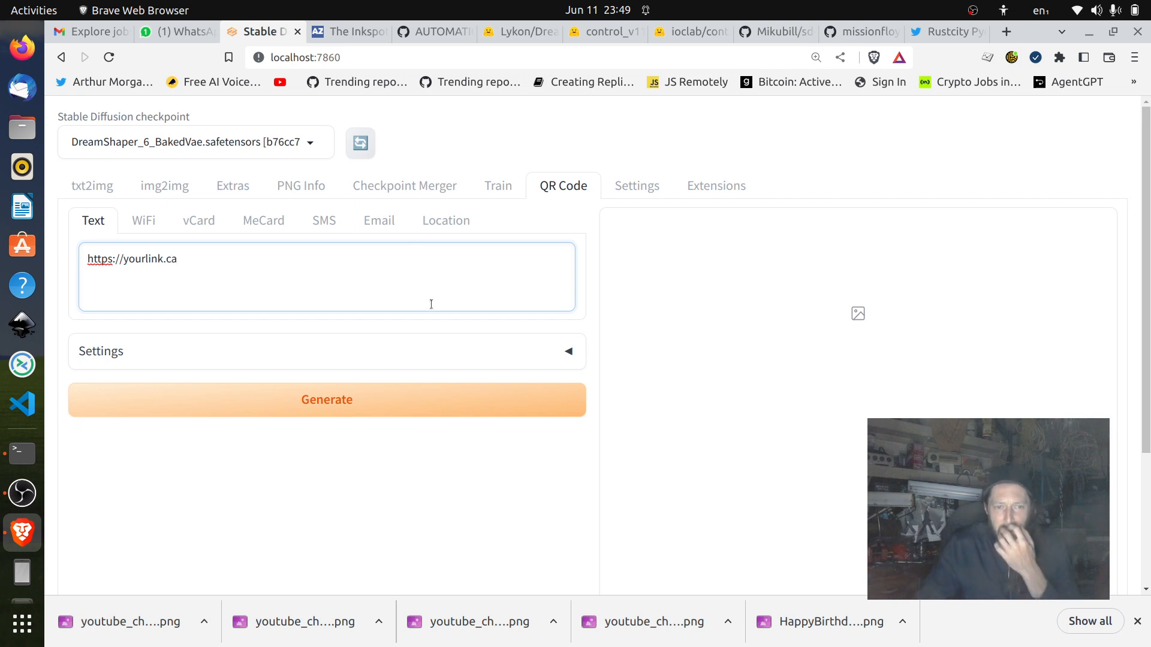
left_click(481, 418)
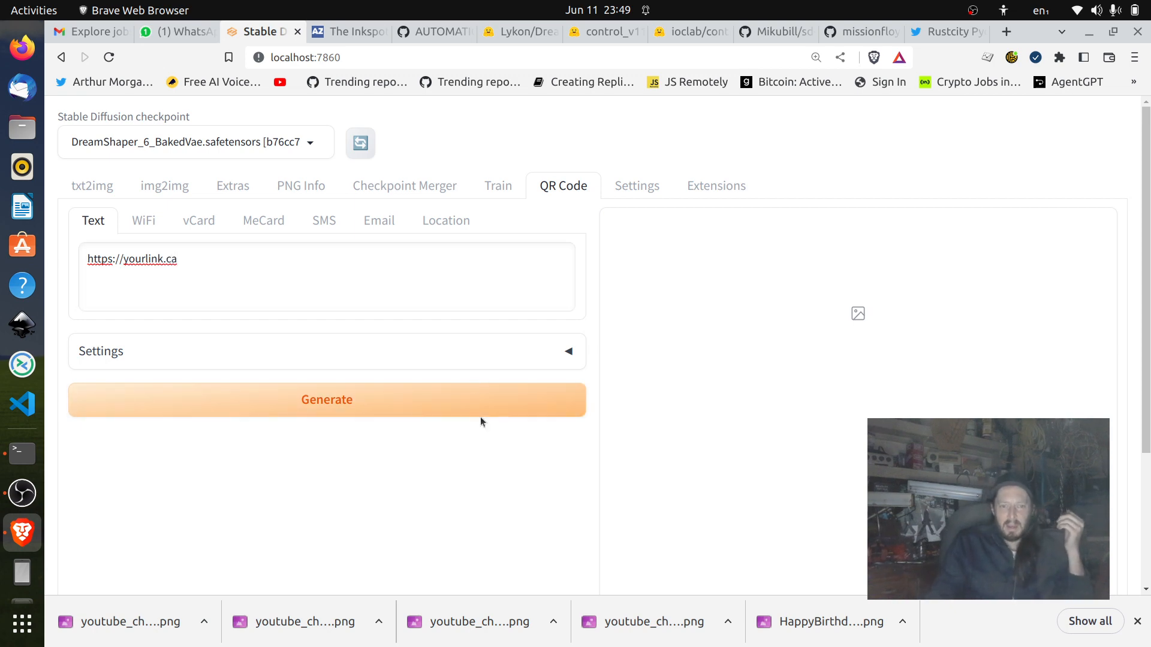
left_click(494, 399)
Expand the QR code settings and set the error correction level to H.
left_click(509, 349)
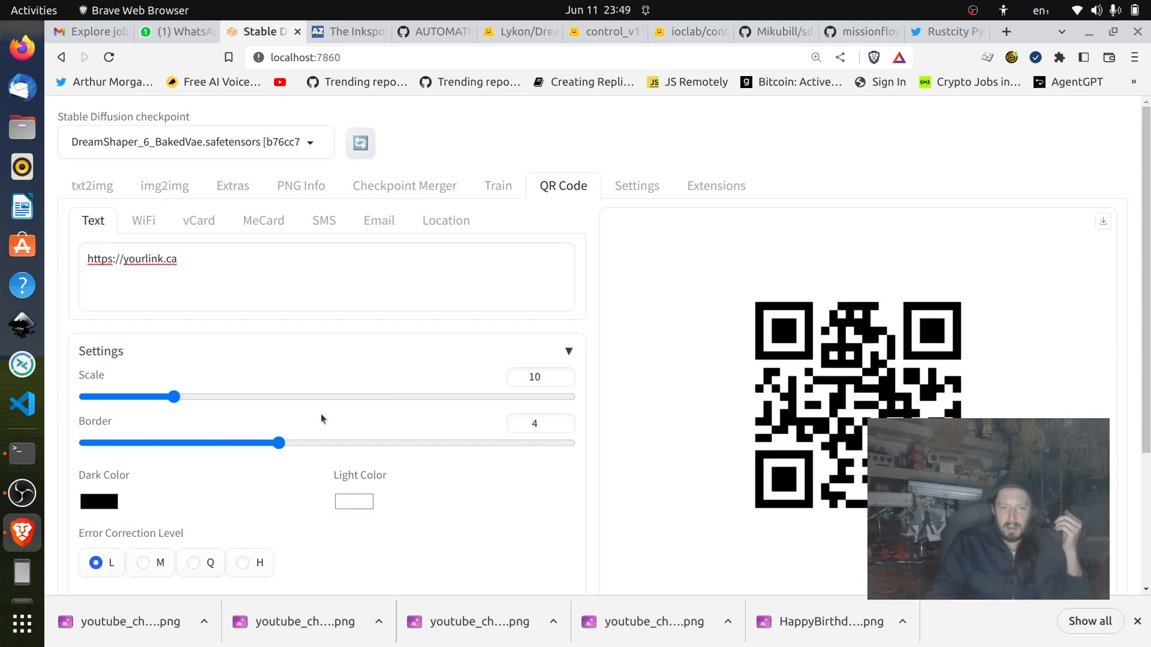
scroll(661, 402, "down", 3)
left_click(243, 375)
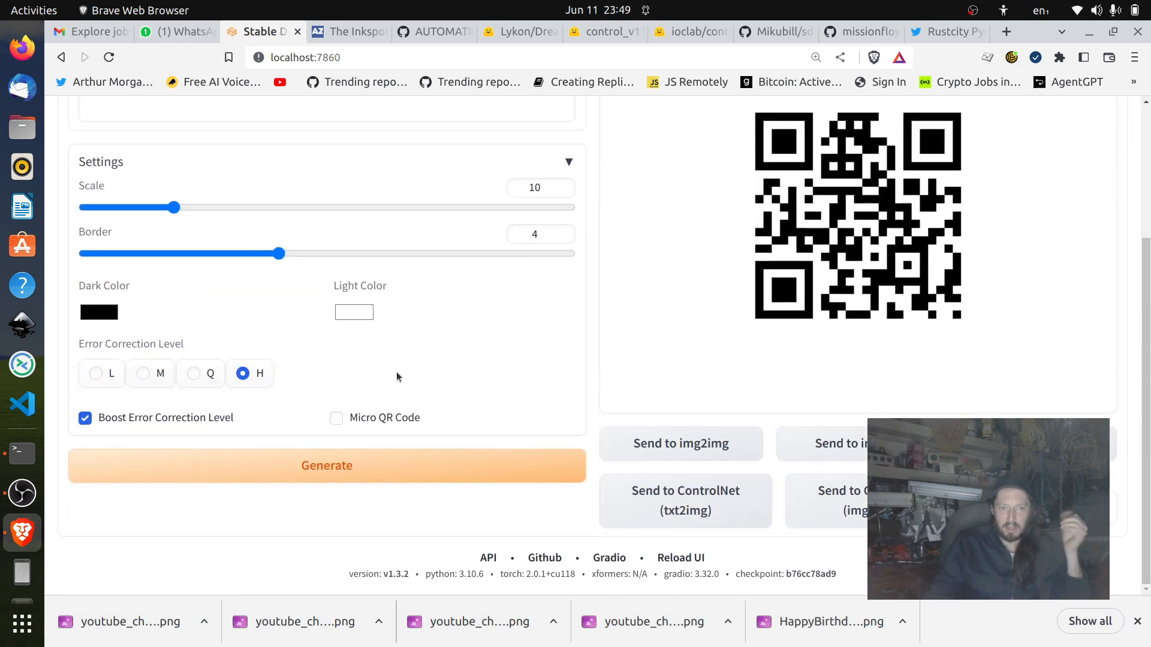
Review the QR code image, its settings and the link text it encodes.
scroll(396, 372, "up", 3)
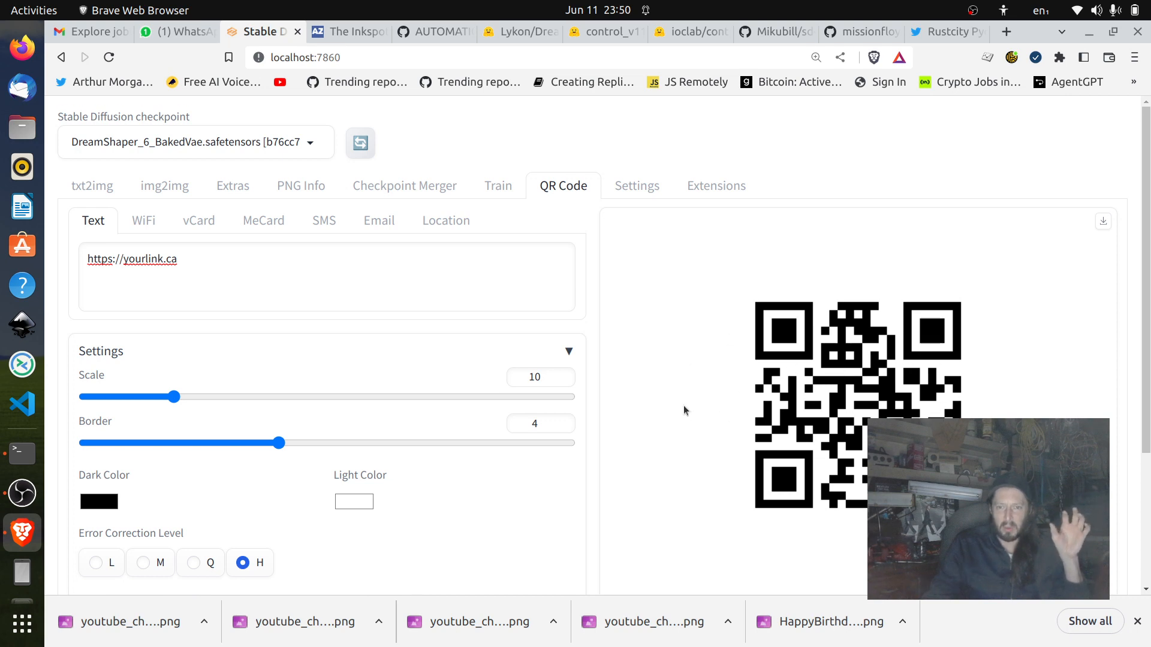
scroll(684, 406, "down", 3)
scroll(374, 254, "up", 1)
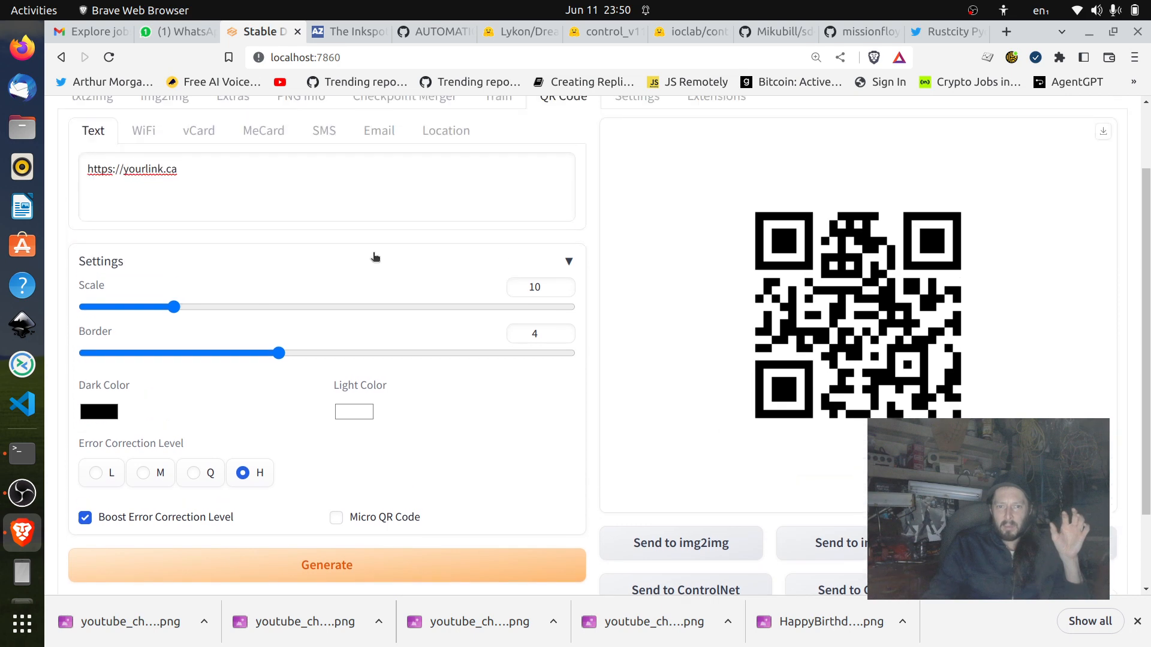
left_click(356, 192)
key("ctrl+a")
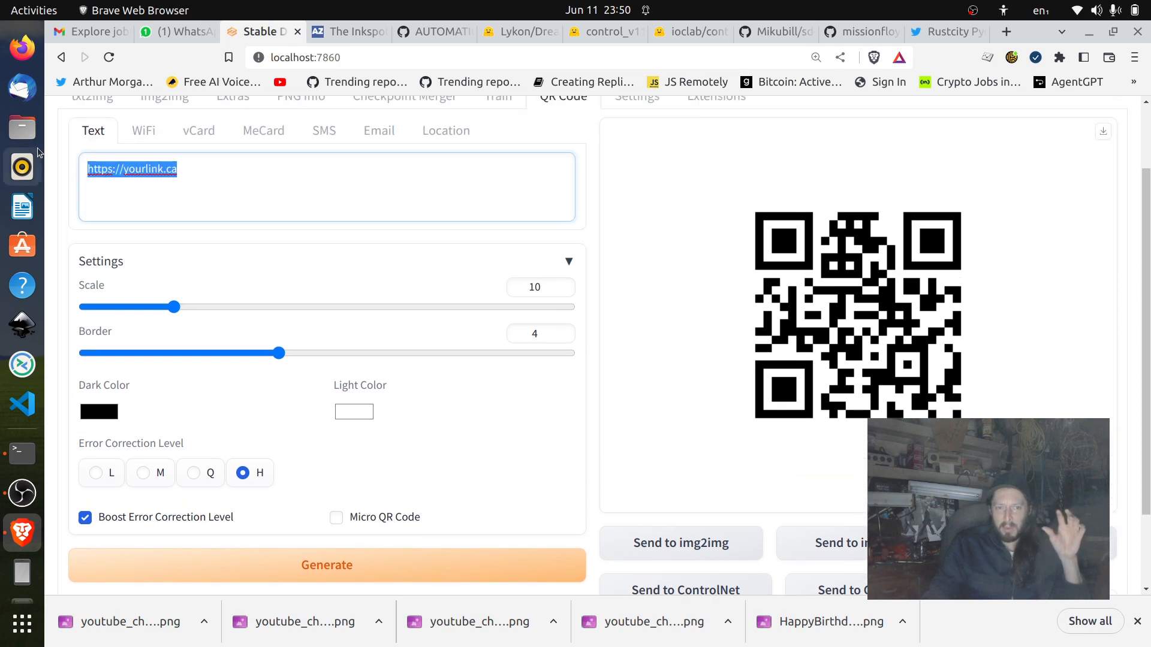
left_click(476, 189)
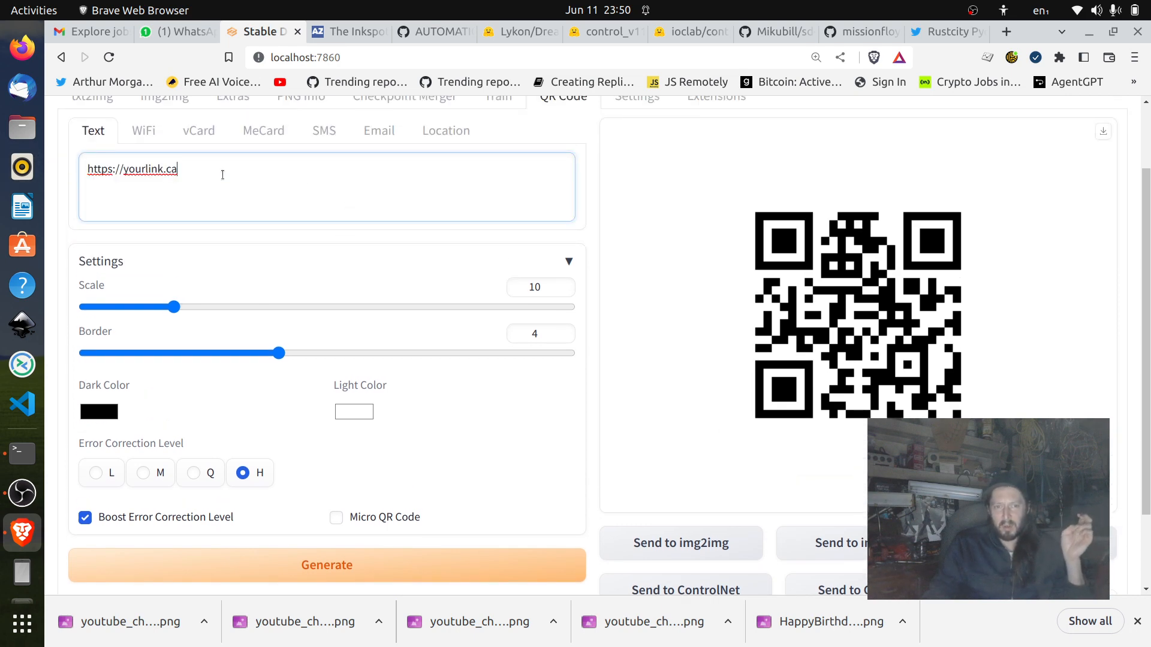
key("ctrl+a")
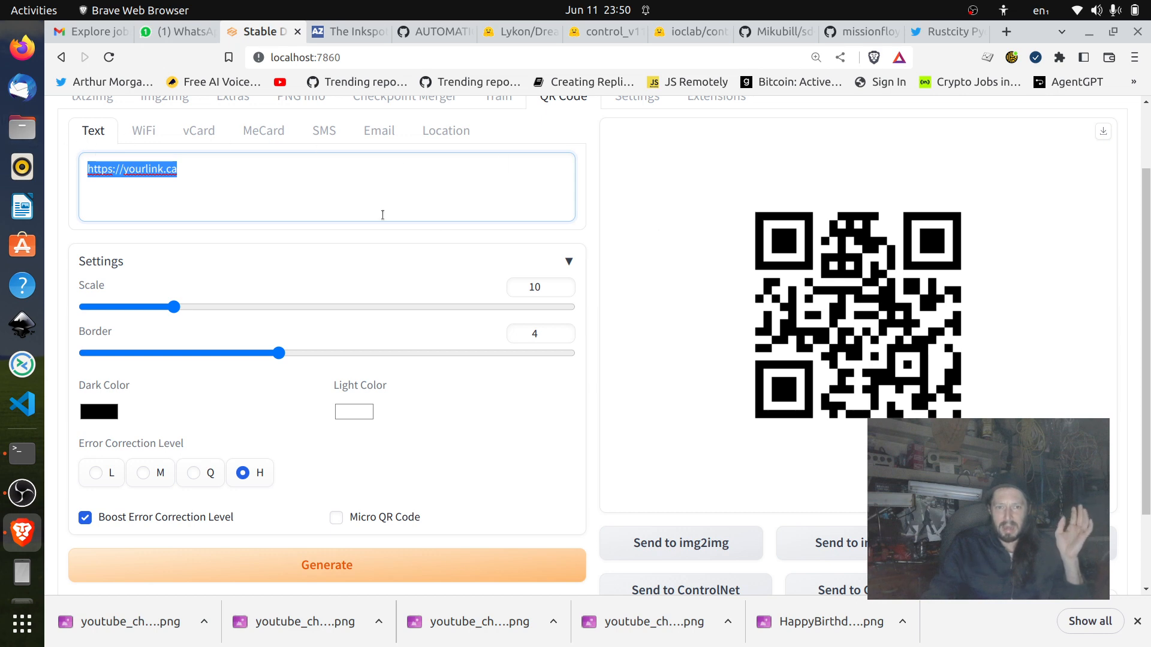
key("ctrl+v")
key("ctrl+v")
key("ctrl+v")
key("ctrl+v")
key("ctrl+v")
key("ctrl+v")
key("ctrl+v")
key("ctrl+v")
key("ctrl+v")
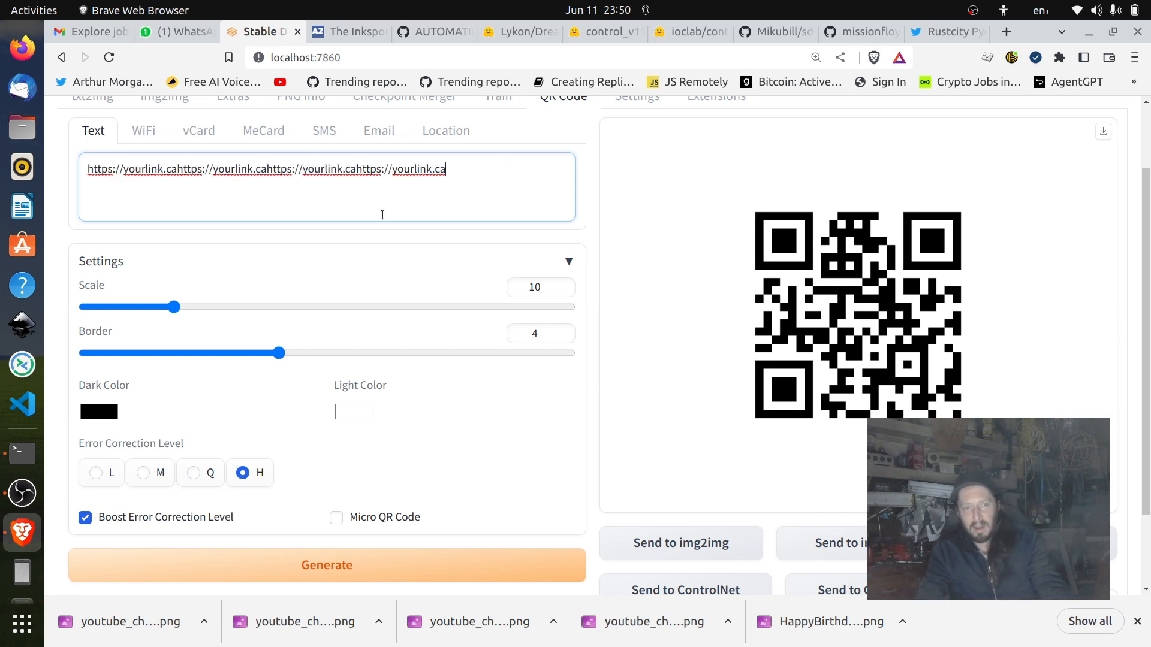
left_click(561, 560)
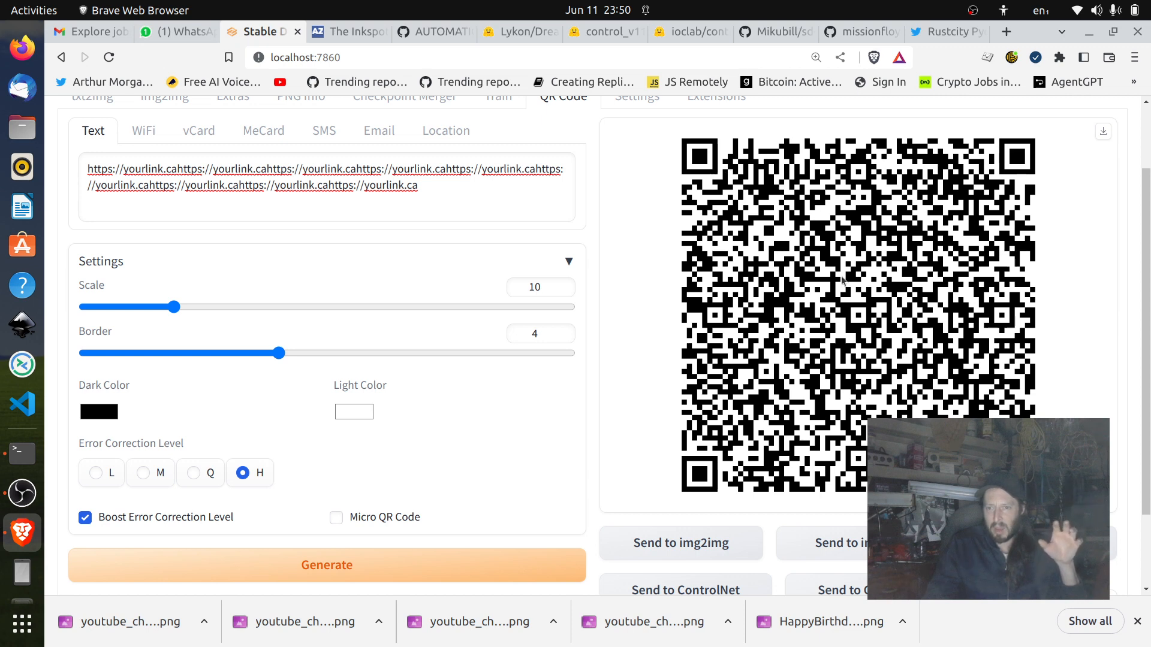
left_click_drag(451, 203, 184, 168)
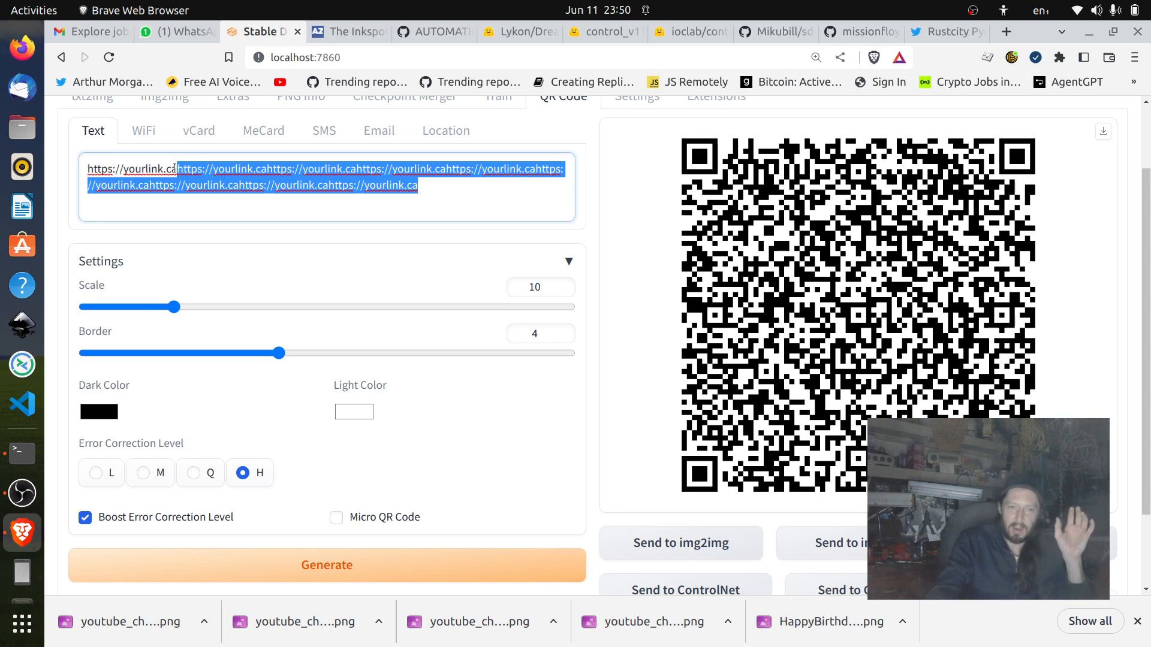
key("BackSpace")
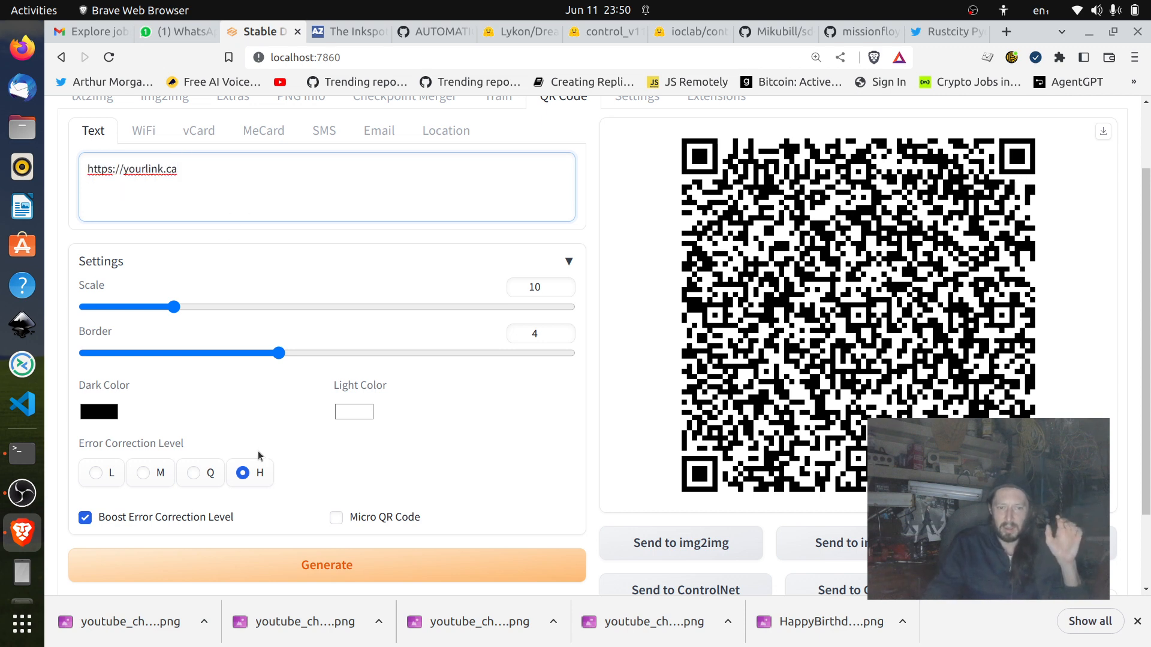
scroll(260, 456, "down", 3)
scroll(270, 384, "up", 5)
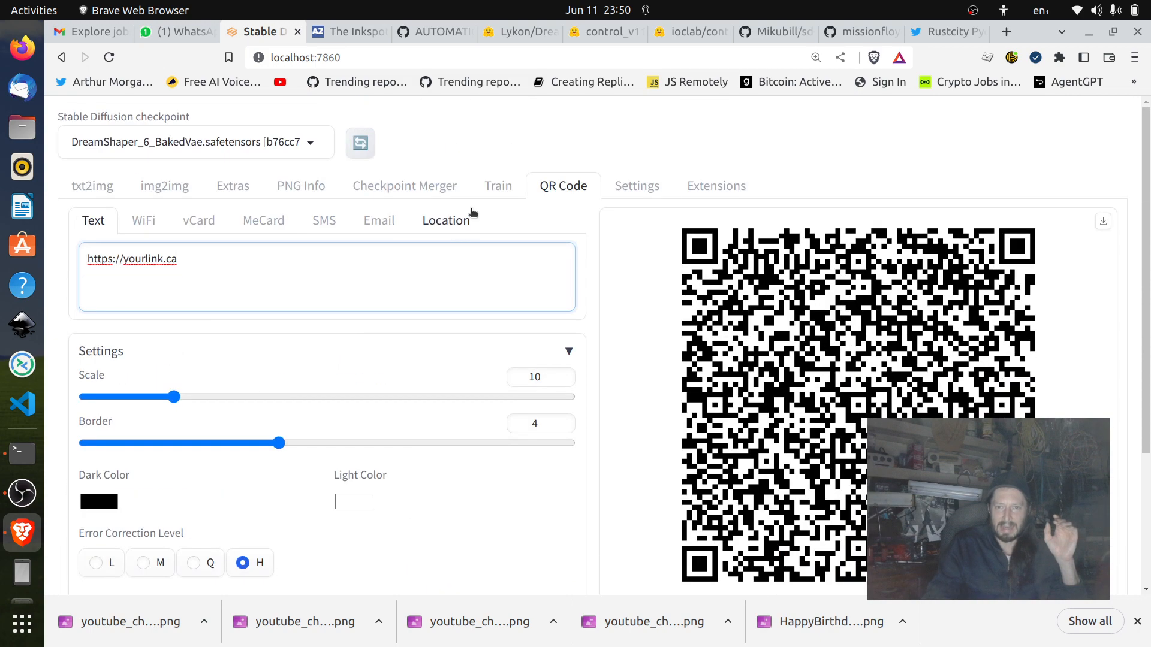
Open the txt2img settings and review the QR code image loaded in ControlNet Unit 0 alongside the generated artwork.
left_click(90, 196)
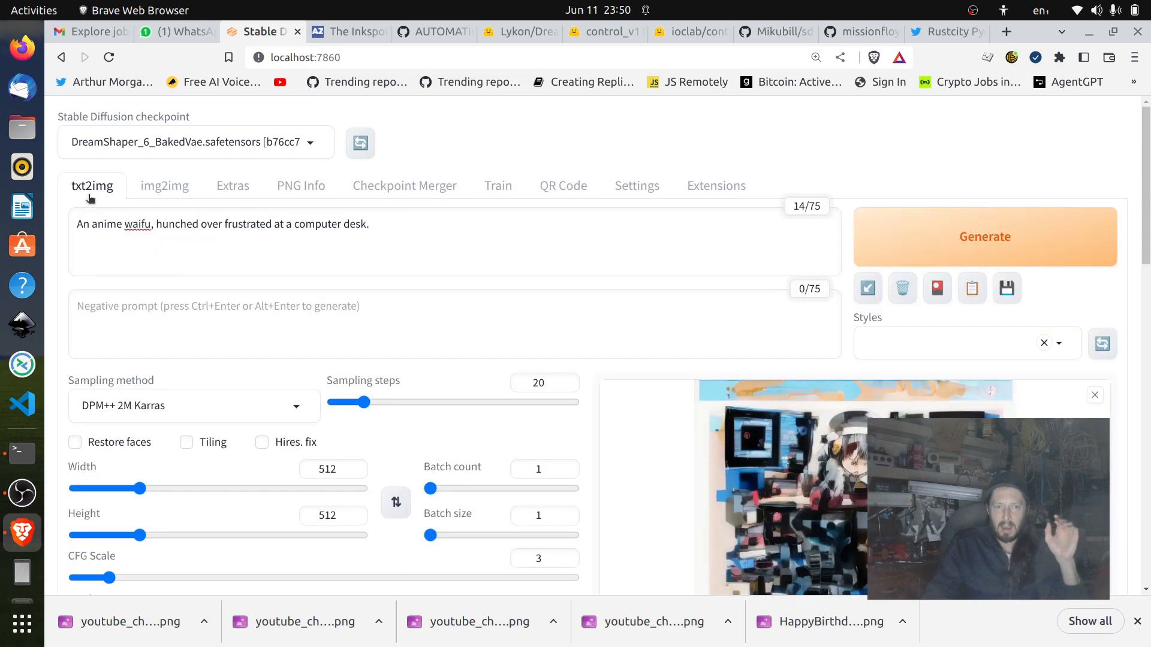
scroll(310, 347, "down", 10)
scroll(620, 346, "up", 3)
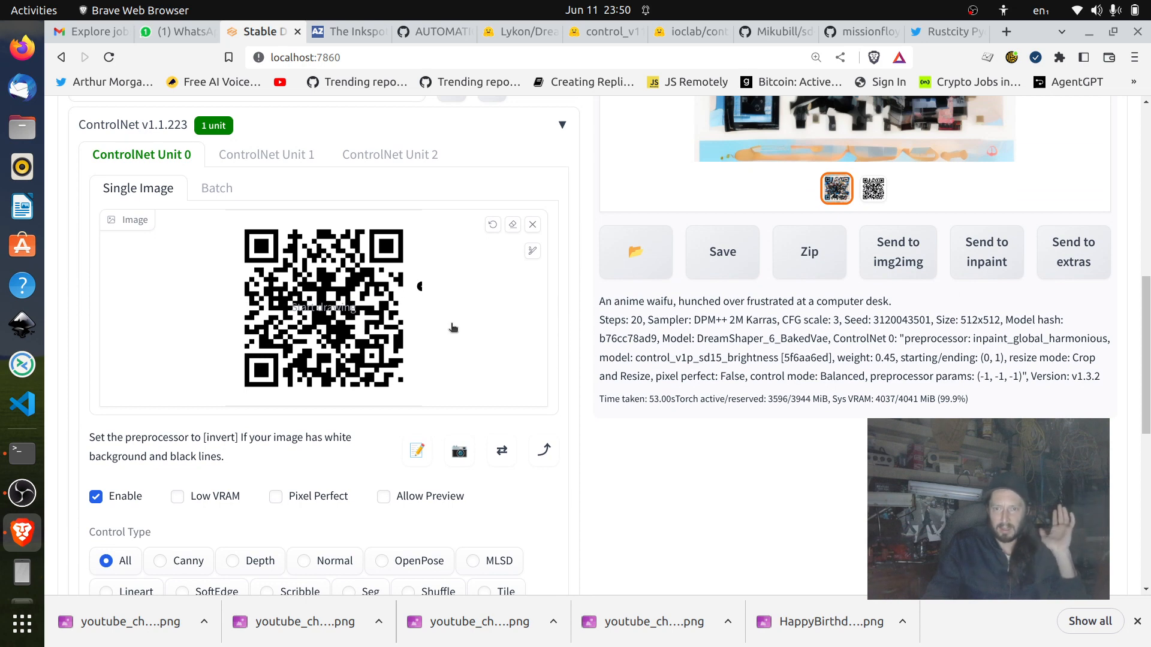
scroll(452, 326, "up", 3)
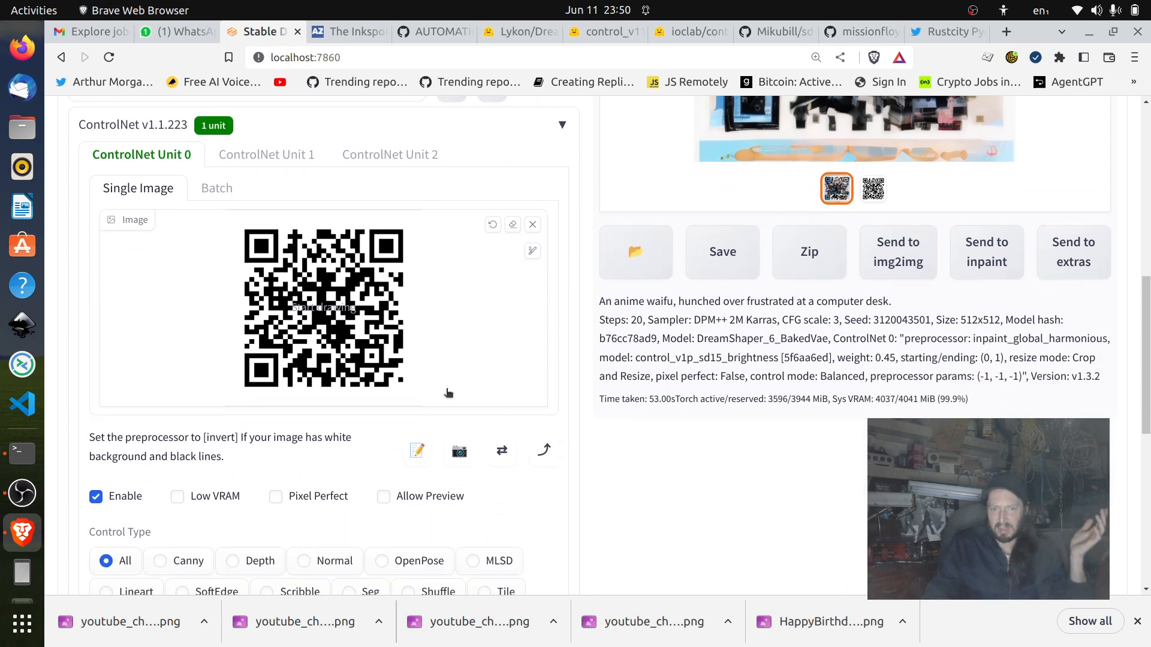
scroll(448, 393, "down", 3)
scroll(399, 335, "up", 6)
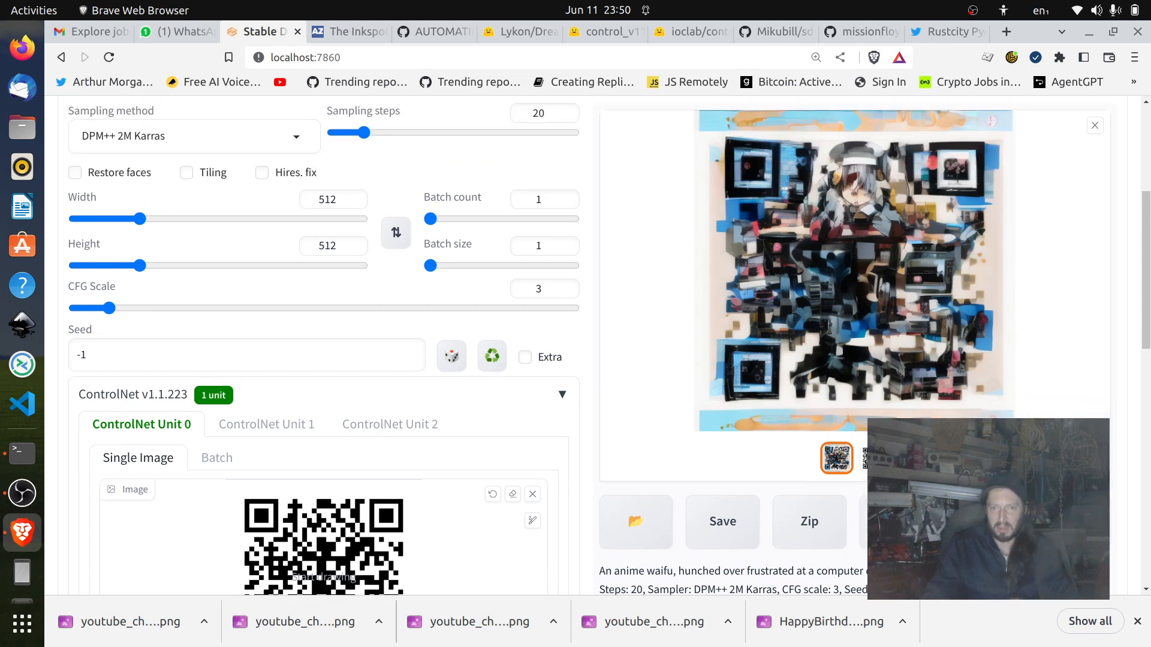
scroll(396, 516, "up", 3)
scroll(405, 528, "up", 6)
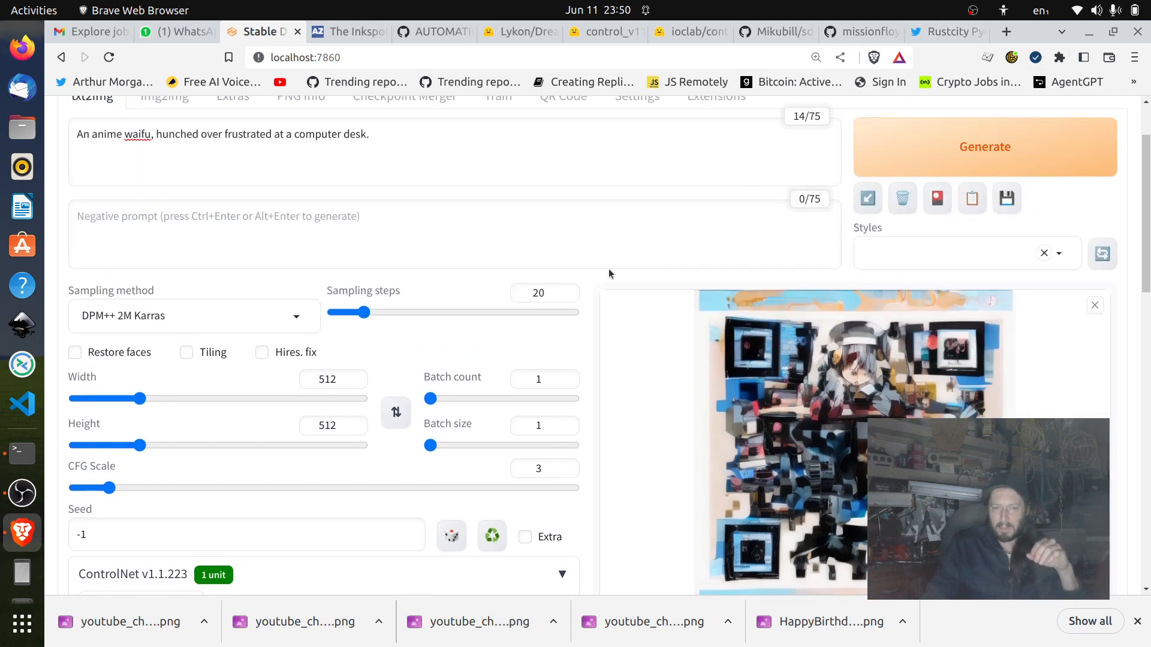
Review the txt2img prompt, the CFG scale, and the ControlNet preprocessor, model and control weight.
scroll(609, 273, "up", 3)
left_click(524, 267)
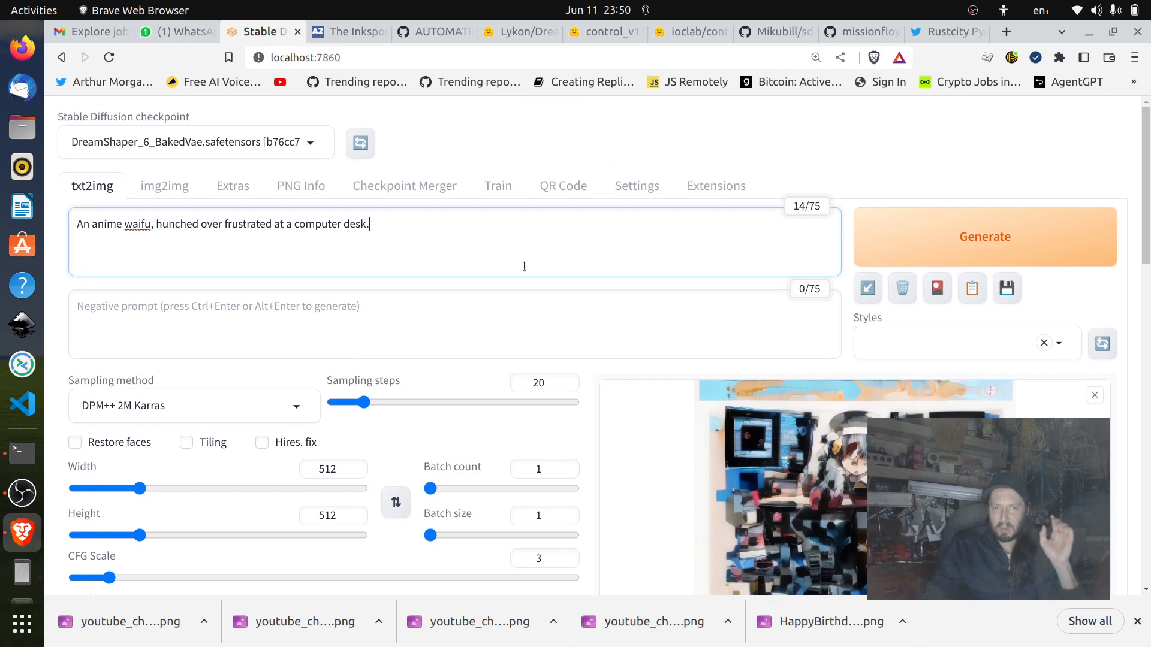
scroll(524, 266, "down", 6)
scroll(524, 266, "down", 6)
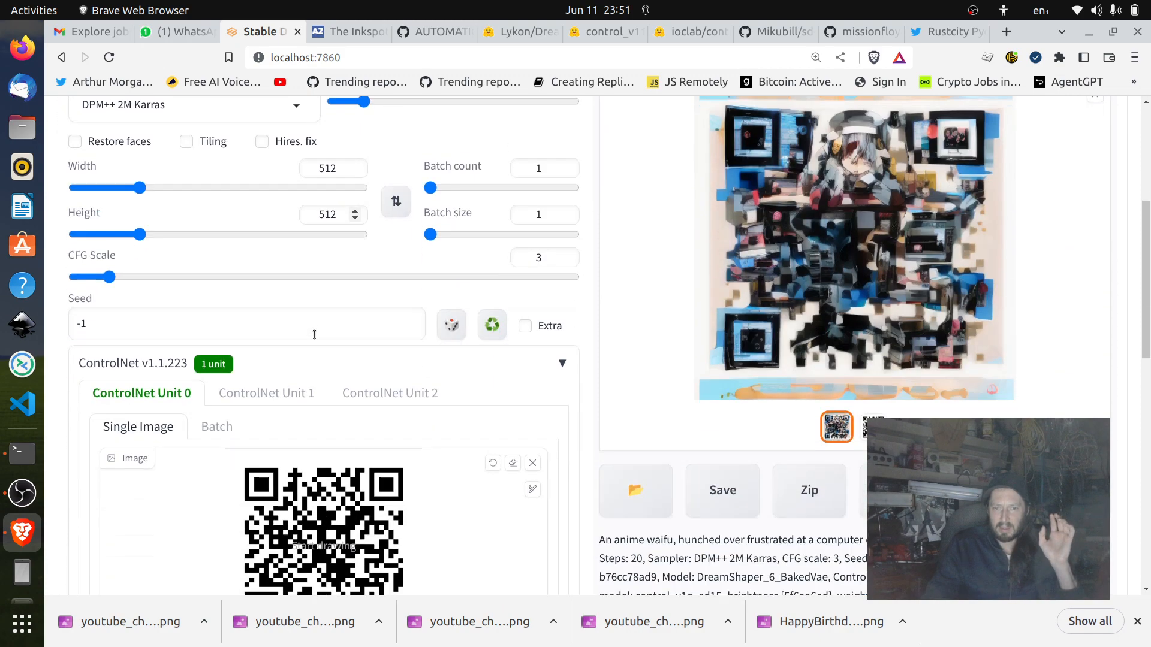
scroll(271, 248, "down", 12)
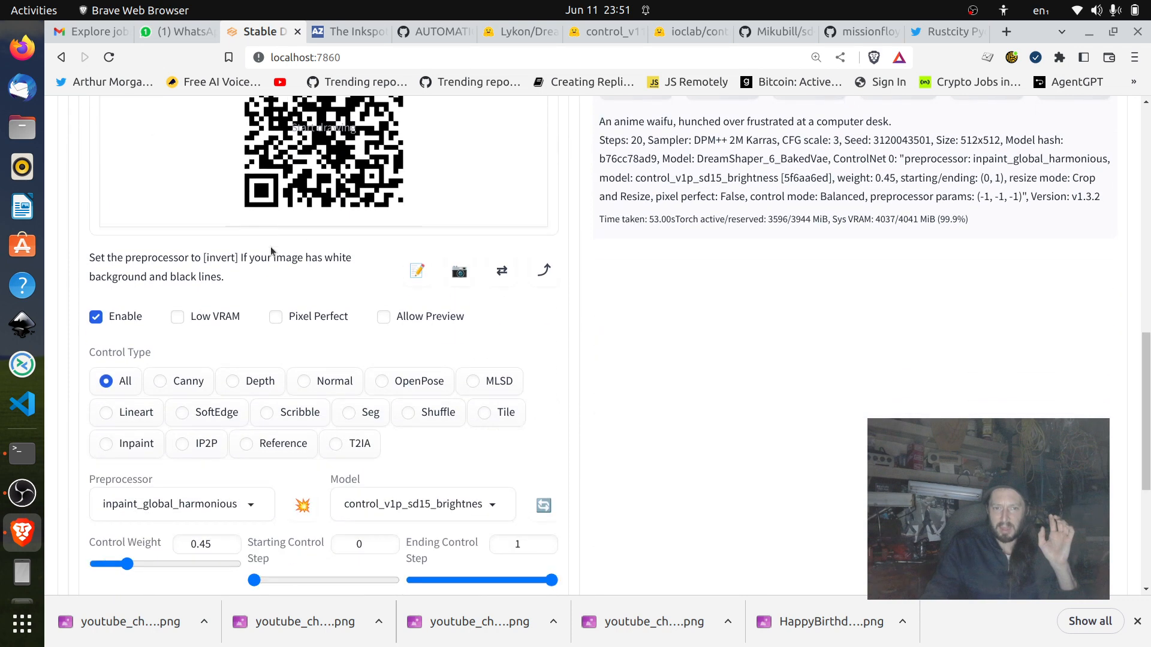
scroll(211, 442, "down", 3)
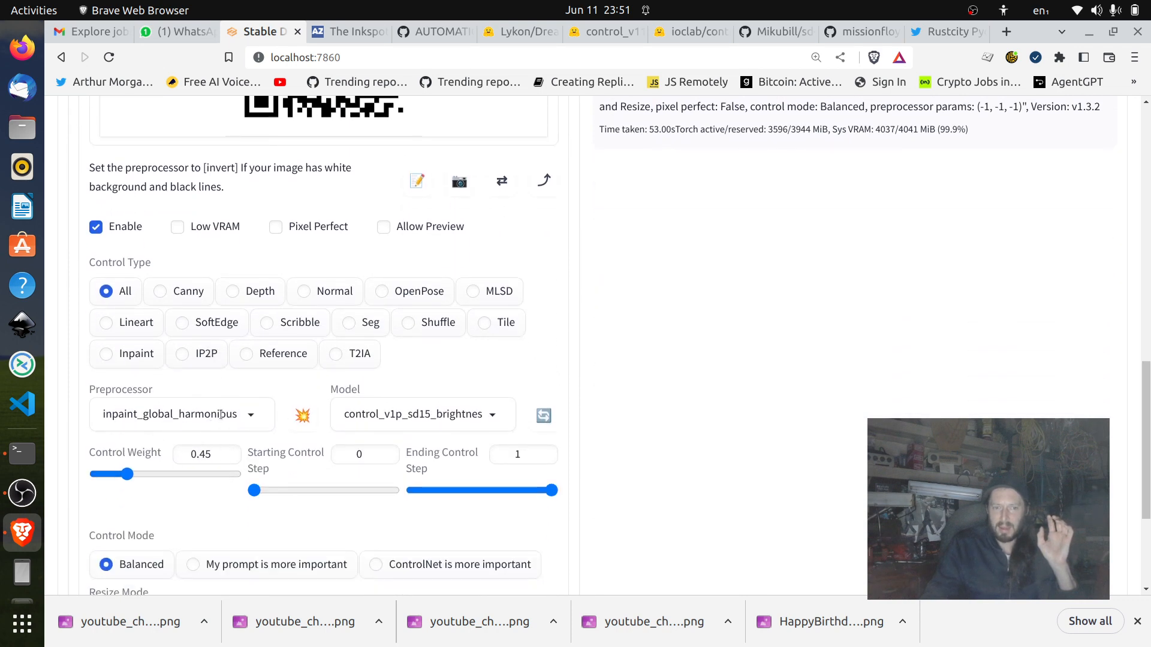
scroll(452, 406, "up", 20)
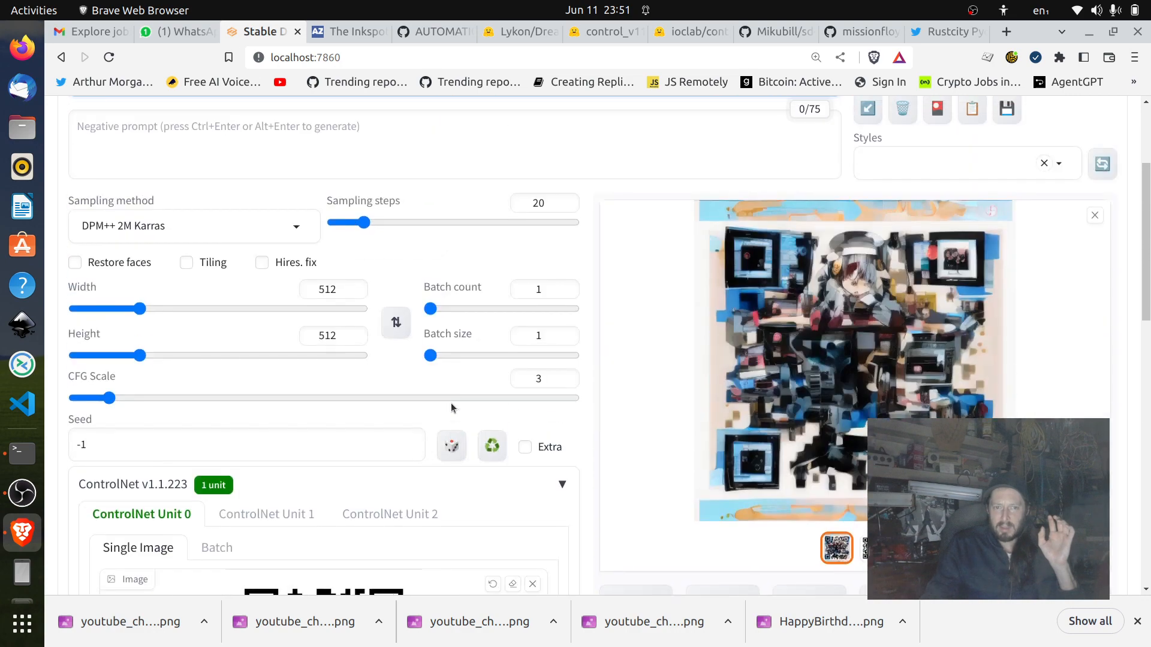
scroll(498, 472, "down", 8)
scroll(390, 367, "up", 9)
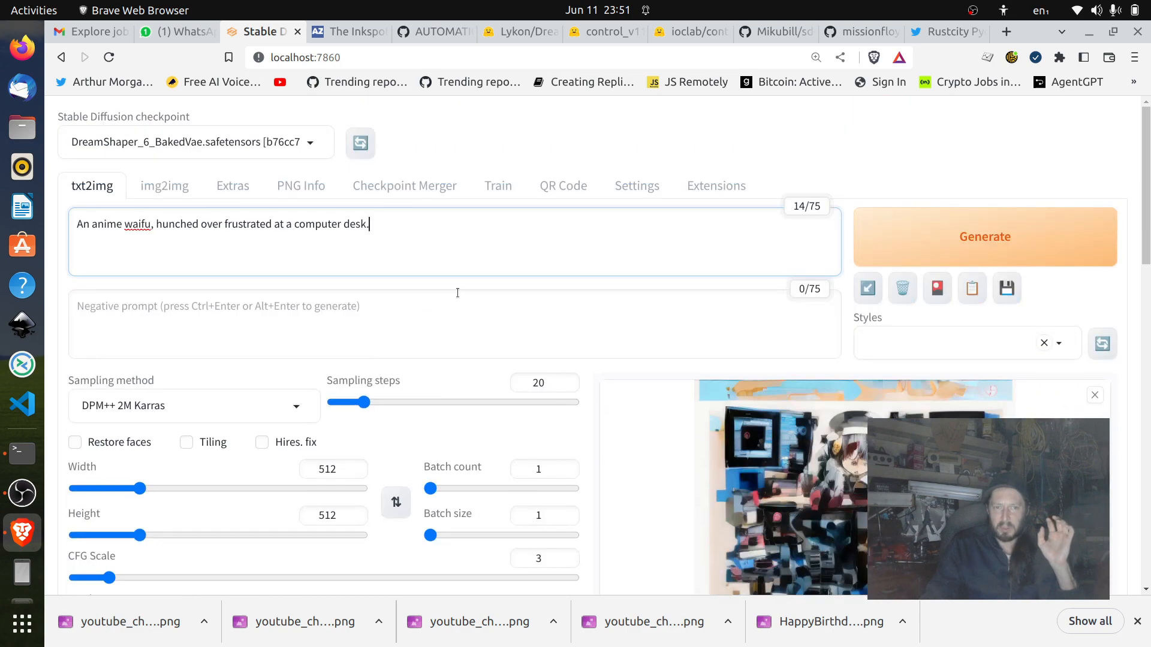
scroll(457, 292, "down", 3)
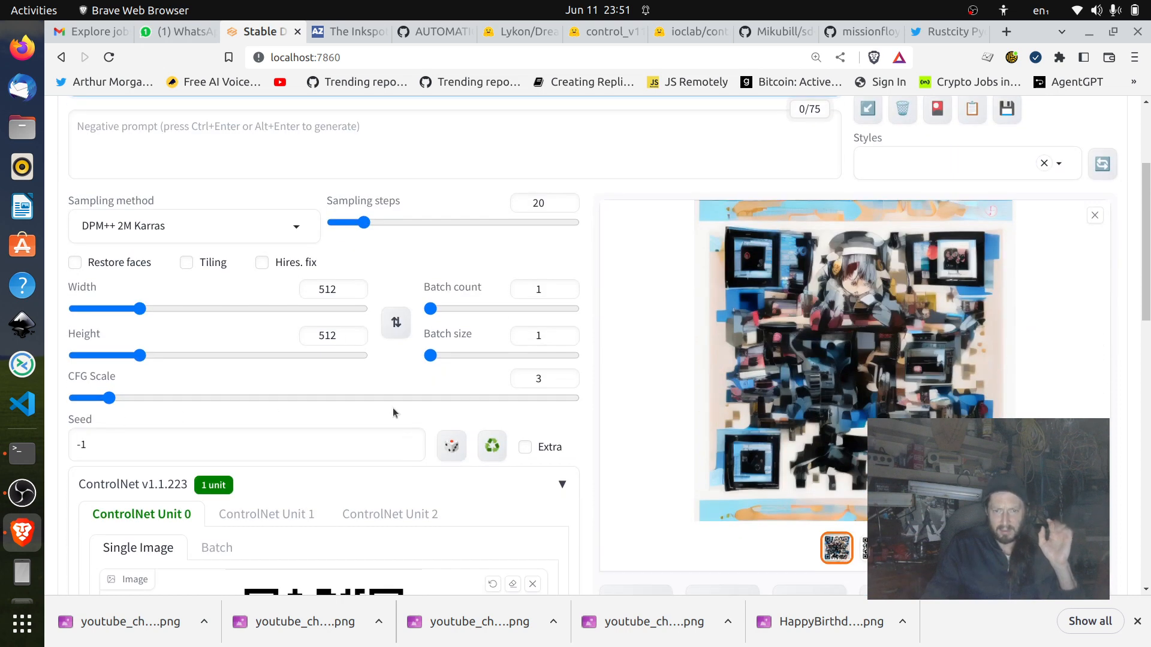
scroll(393, 412, "up", 3)
scroll(336, 444, "down", 2)
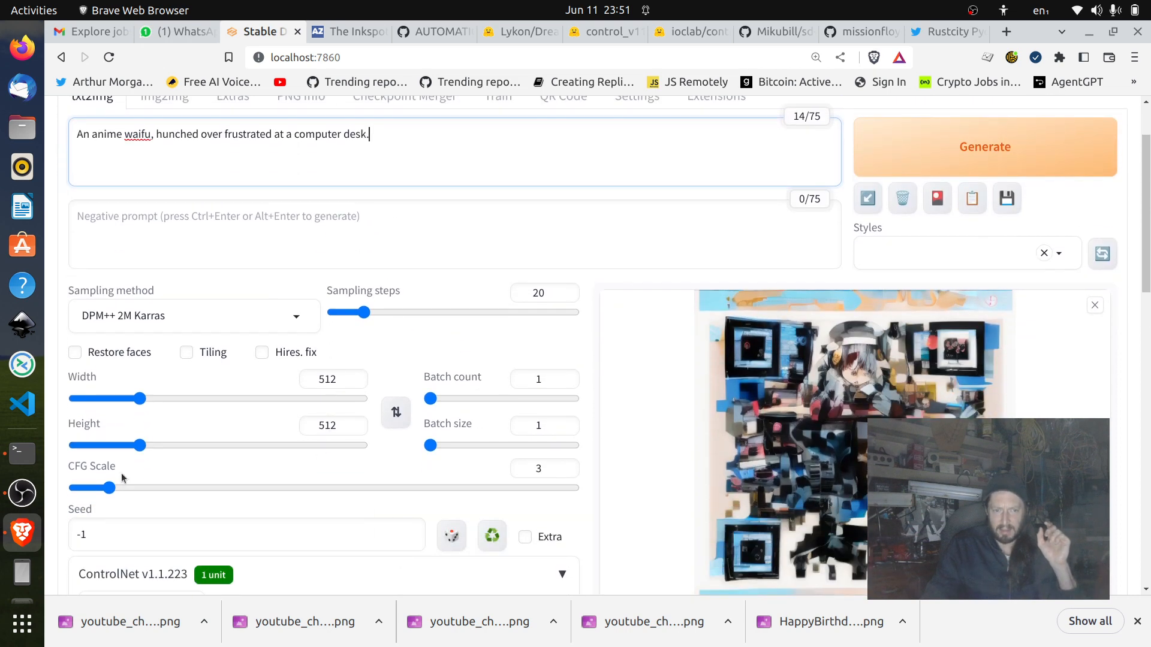
triple_click(347, 161)
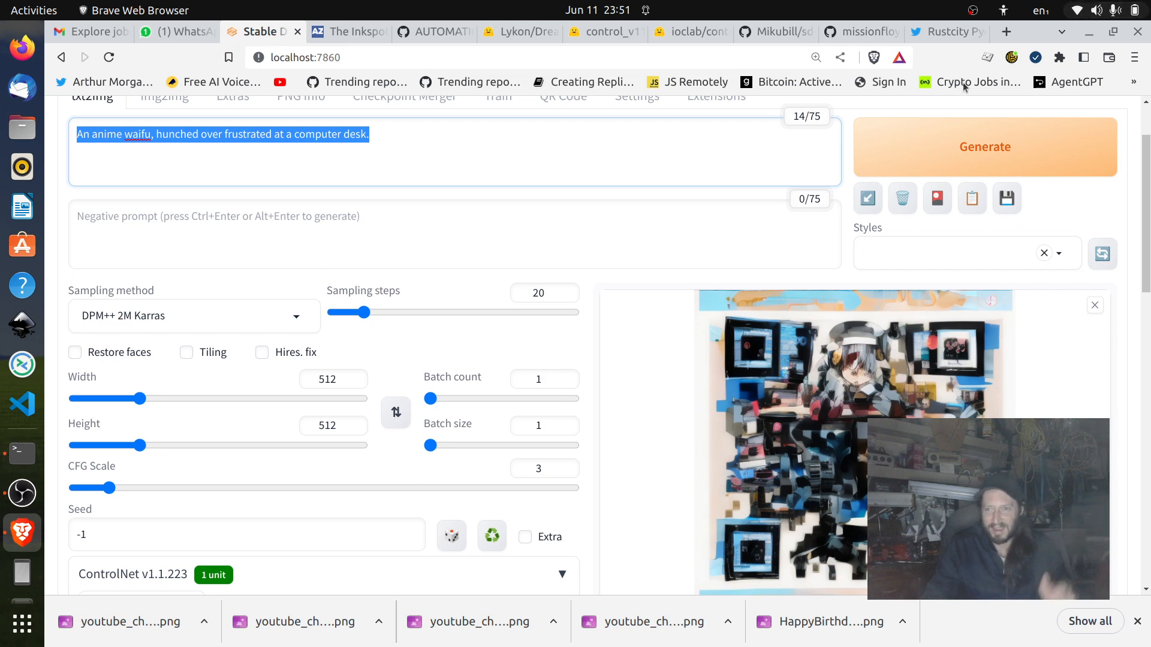
Open ChatGPT in a new browser tab and bring up the saved chat on CFG scale vs control weight.
left_click(1007, 33)
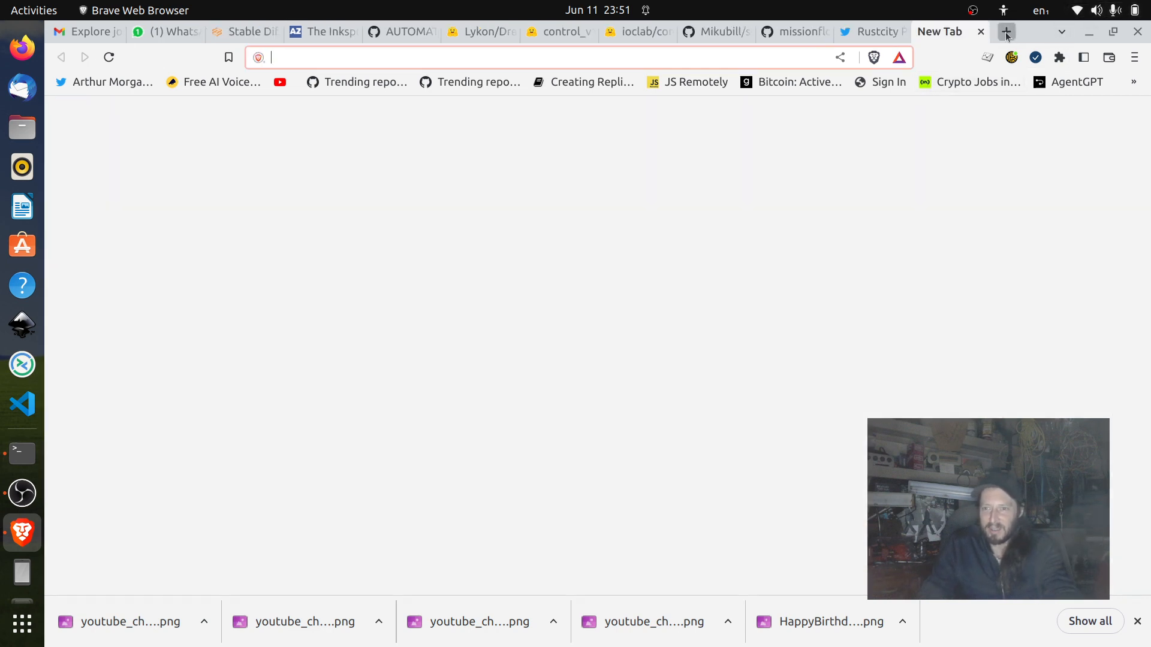
type("open")
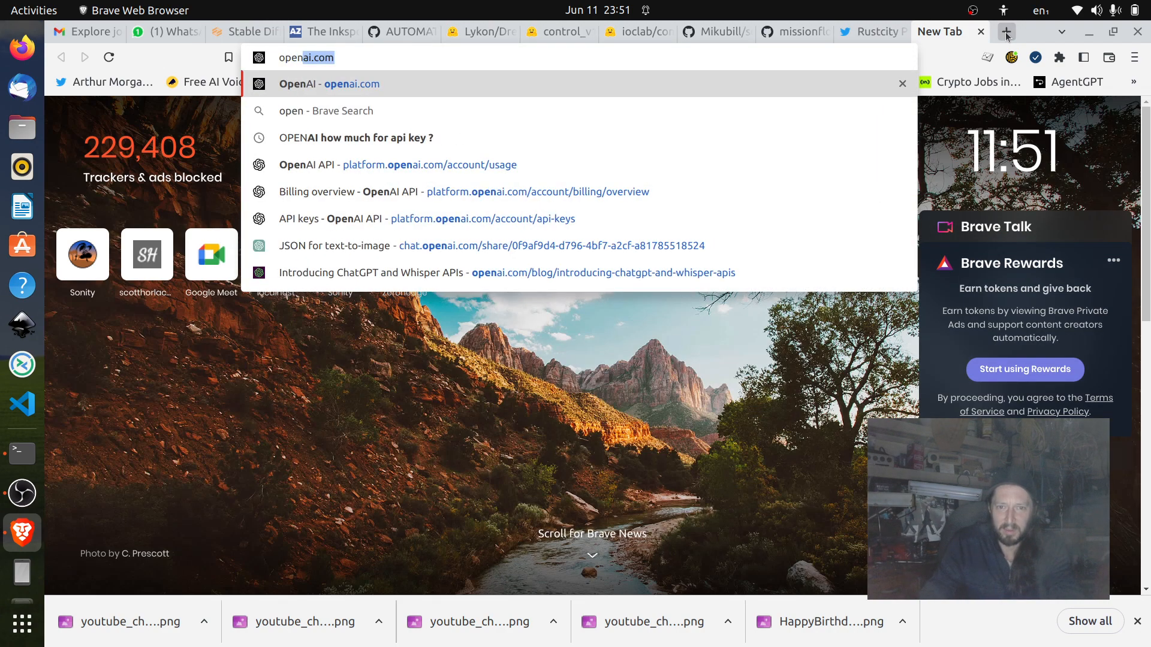
key("BackSpace")
key("BackSpace")
key("BackSpace")
key("BackSpace")
key("BackSpace")
type("chat.")
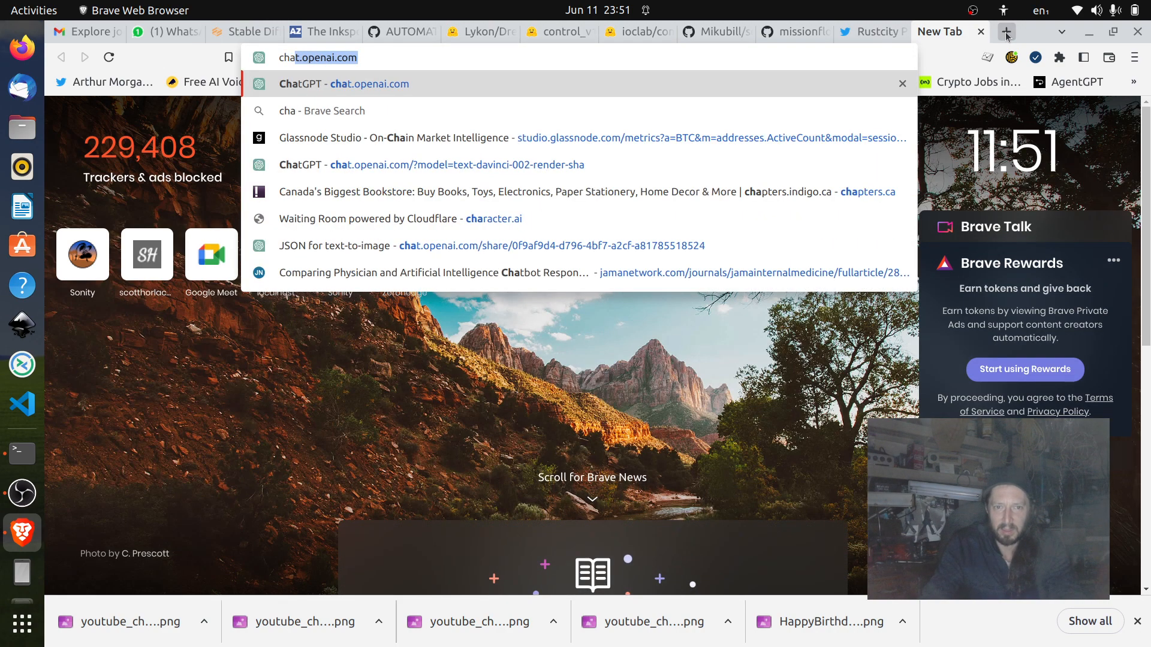
key("Return")
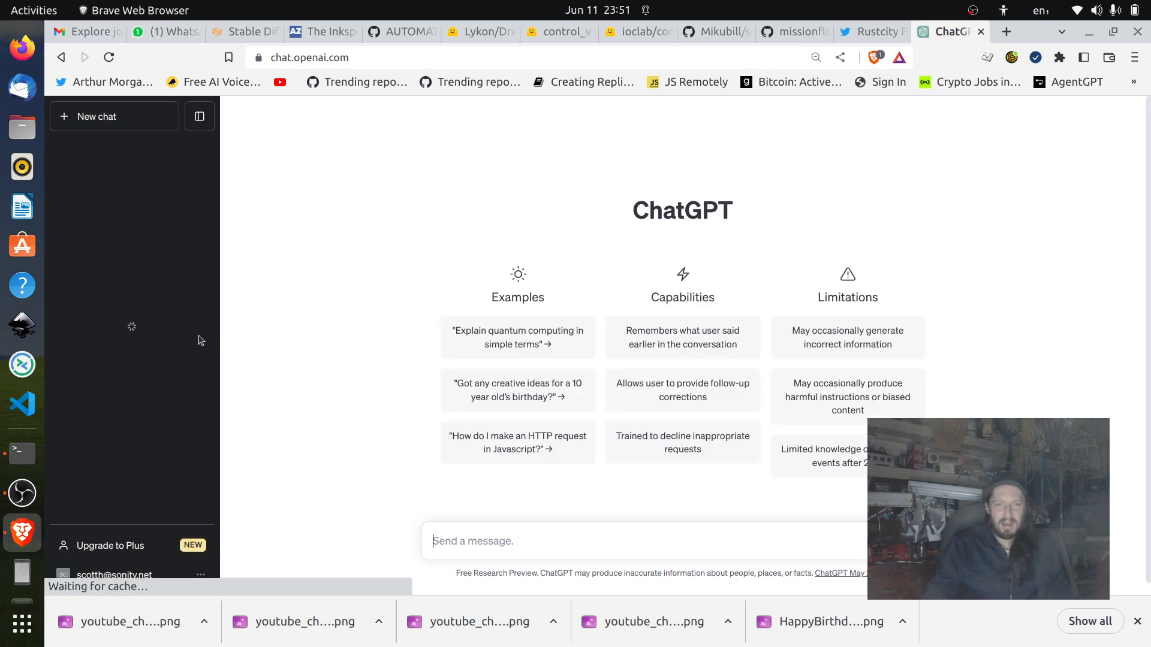
left_click(132, 174)
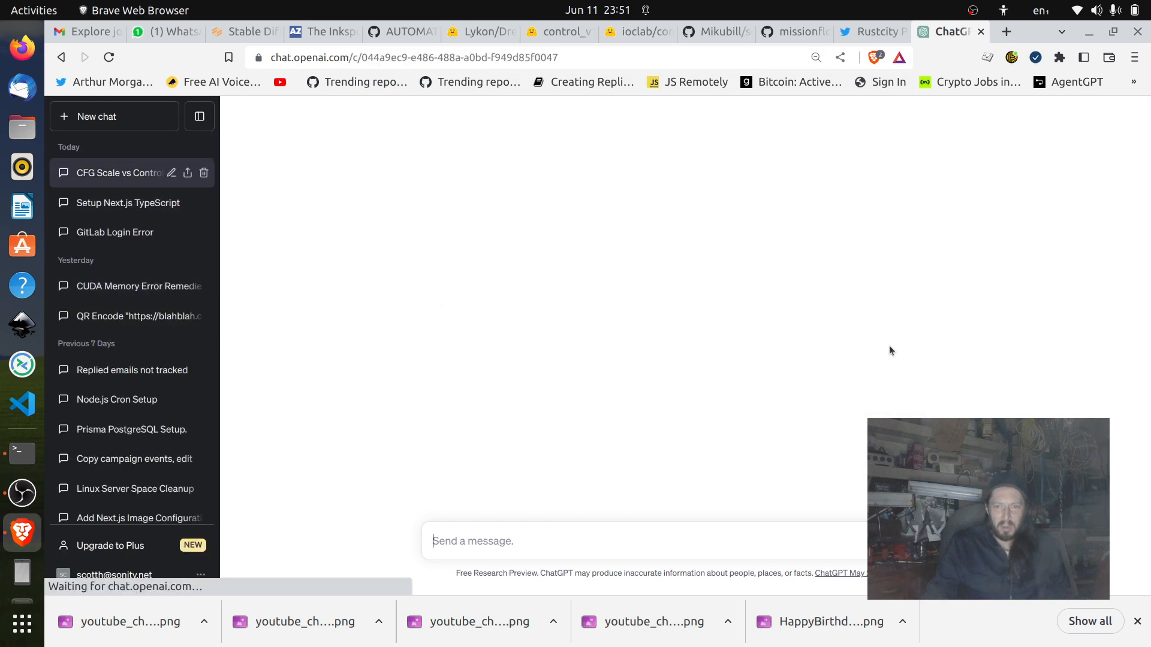
scroll(948, 261, "up", 5)
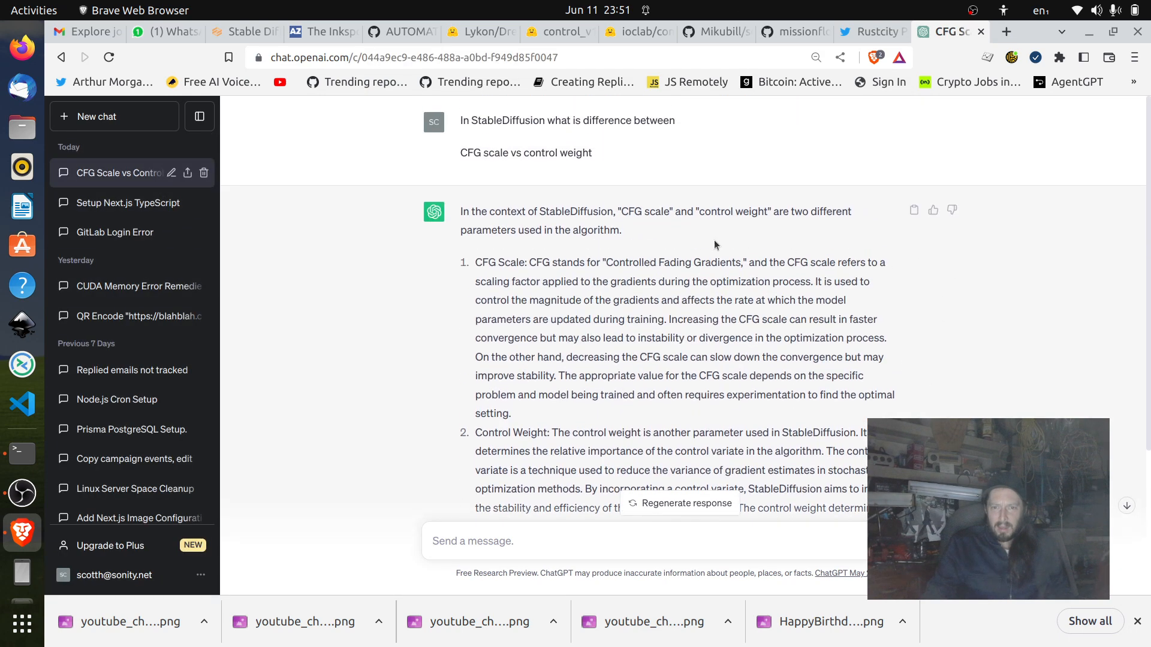
Read ChatGPT's explanation of the CFG scale and control weight through to its summary.
left_click_drag(460, 153, 608, 159)
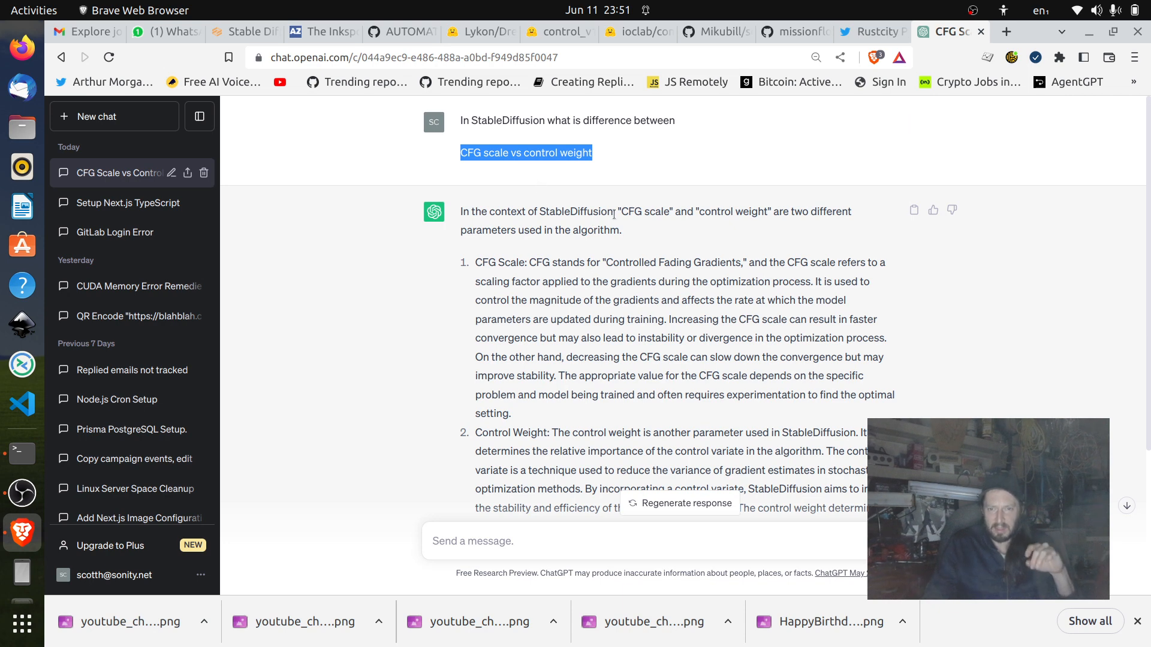
left_click_drag(552, 260, 612, 260)
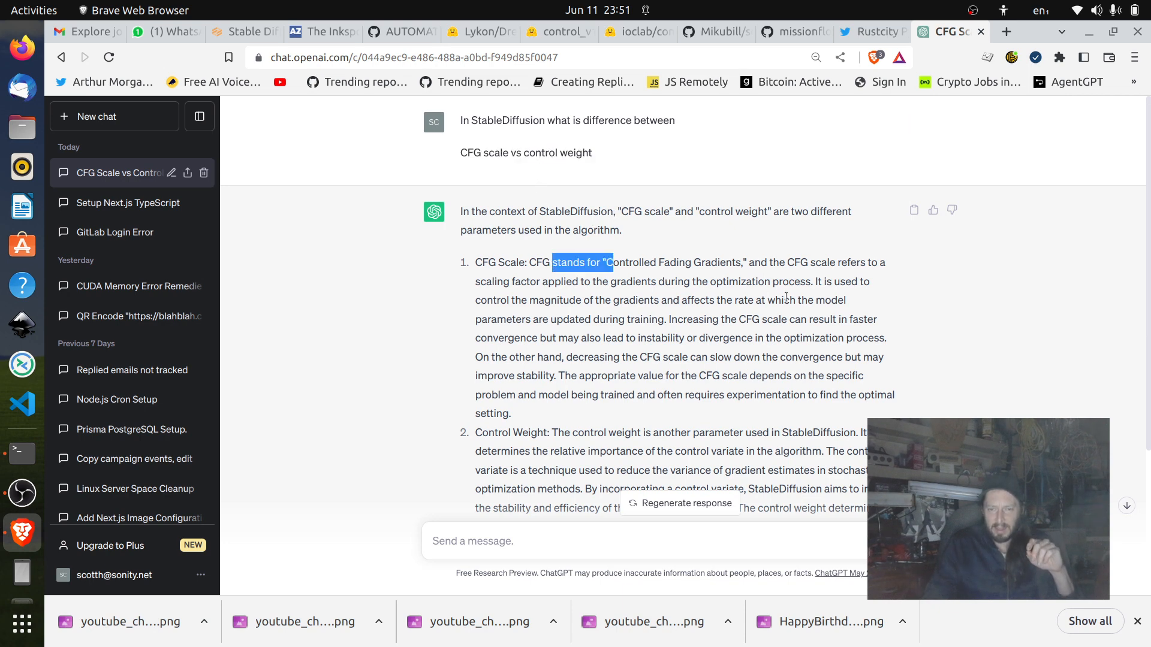
scroll(786, 298, "down", 3)
scroll(789, 266, "up", 1)
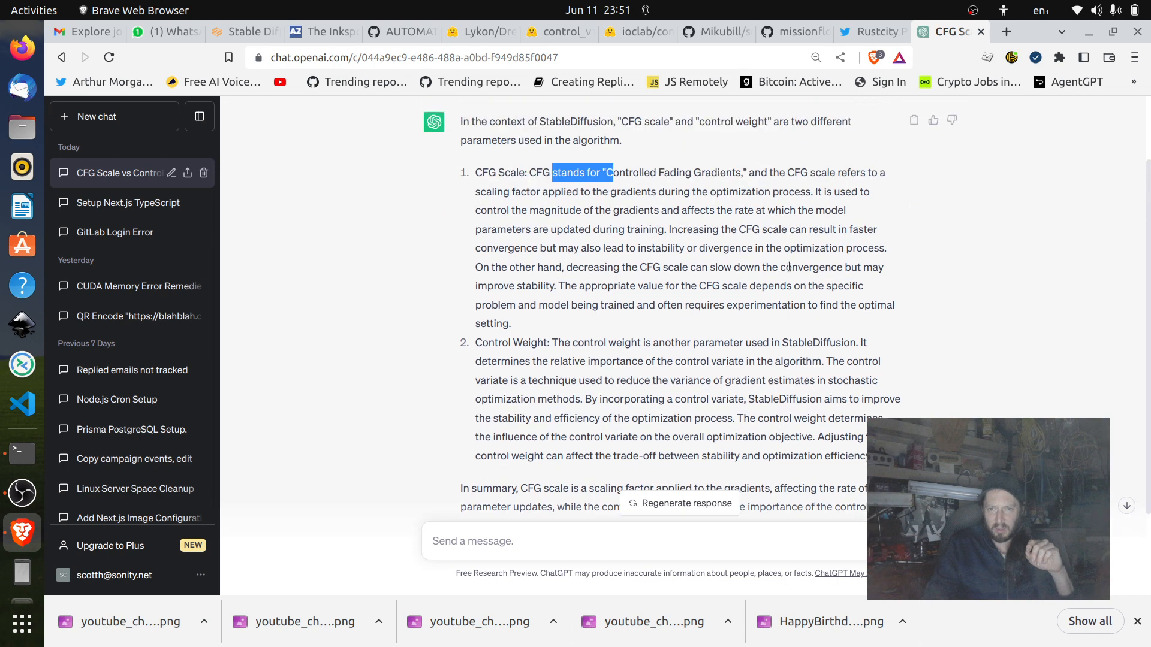
left_click(702, 171)
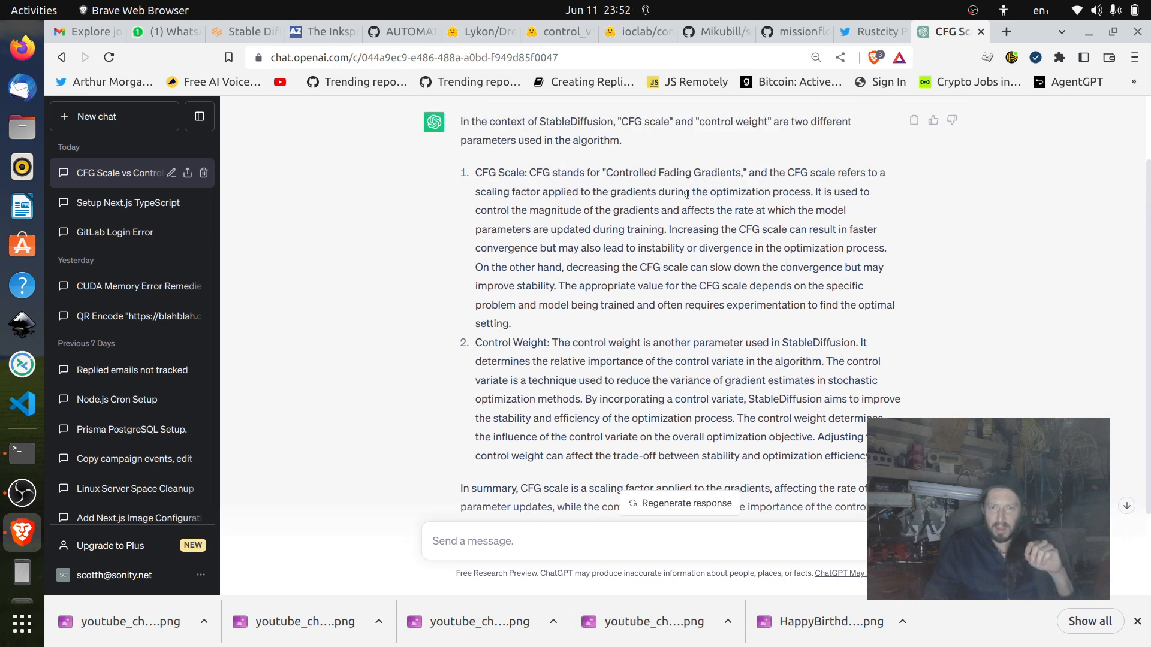
scroll(808, 190, "down", 2)
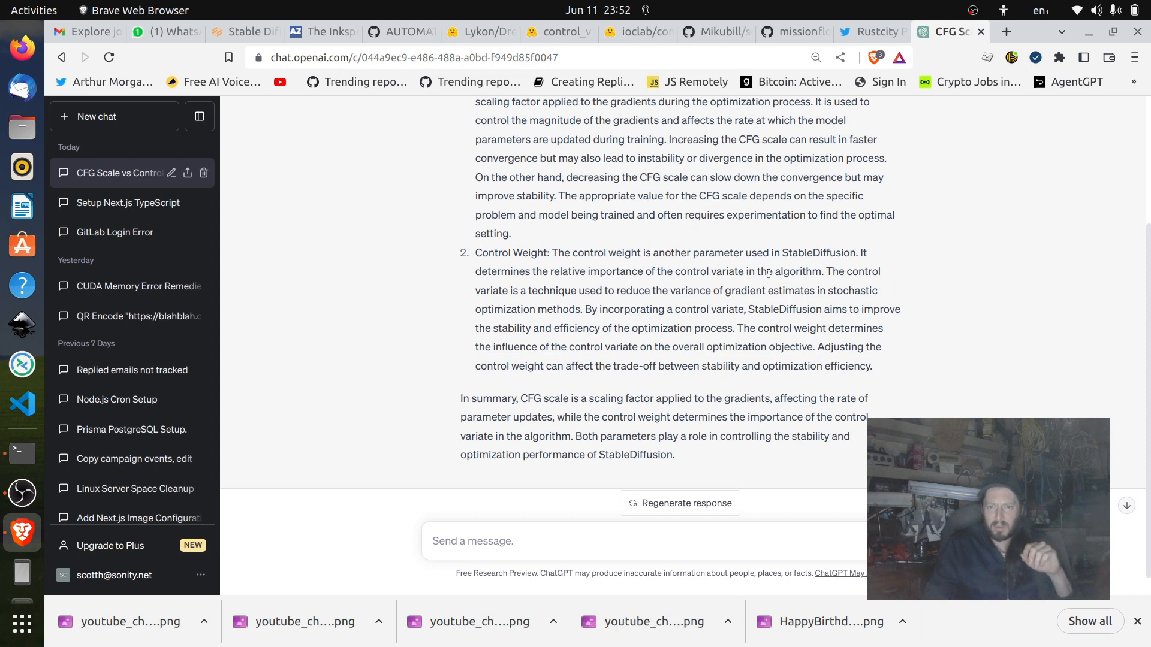
scroll(823, 268, "down", 1)
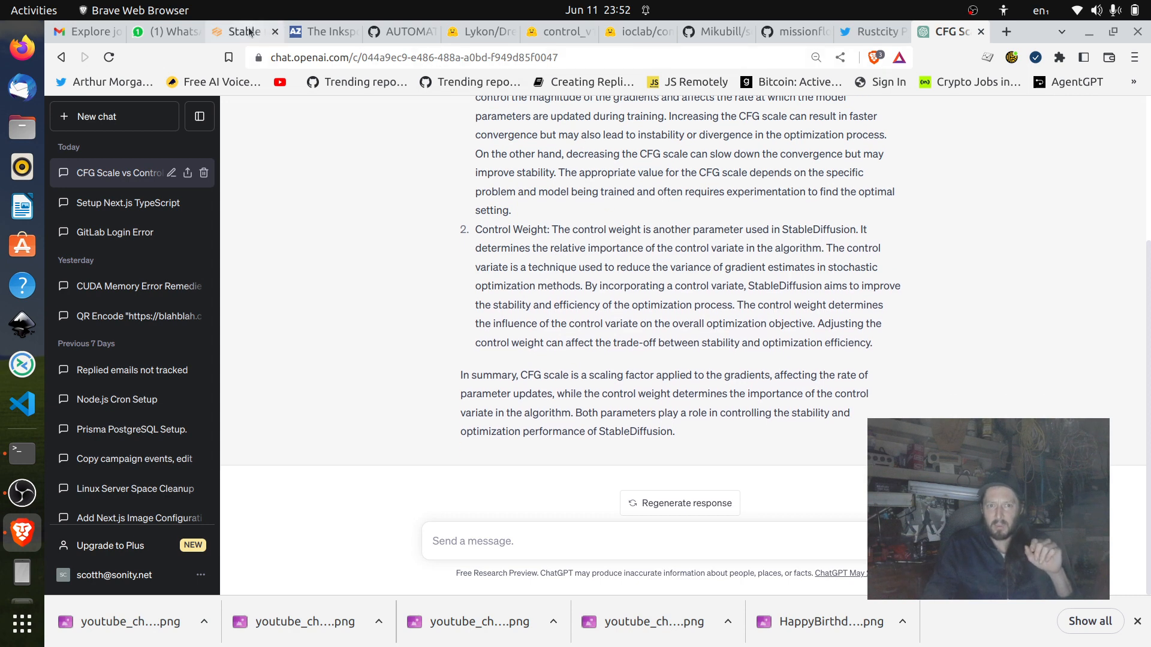
Return to the Stable Diffusion web UI and examine the ControlNet control weight and the CFG scale.
left_click(240, 31)
scroll(646, 305, "down", 10)
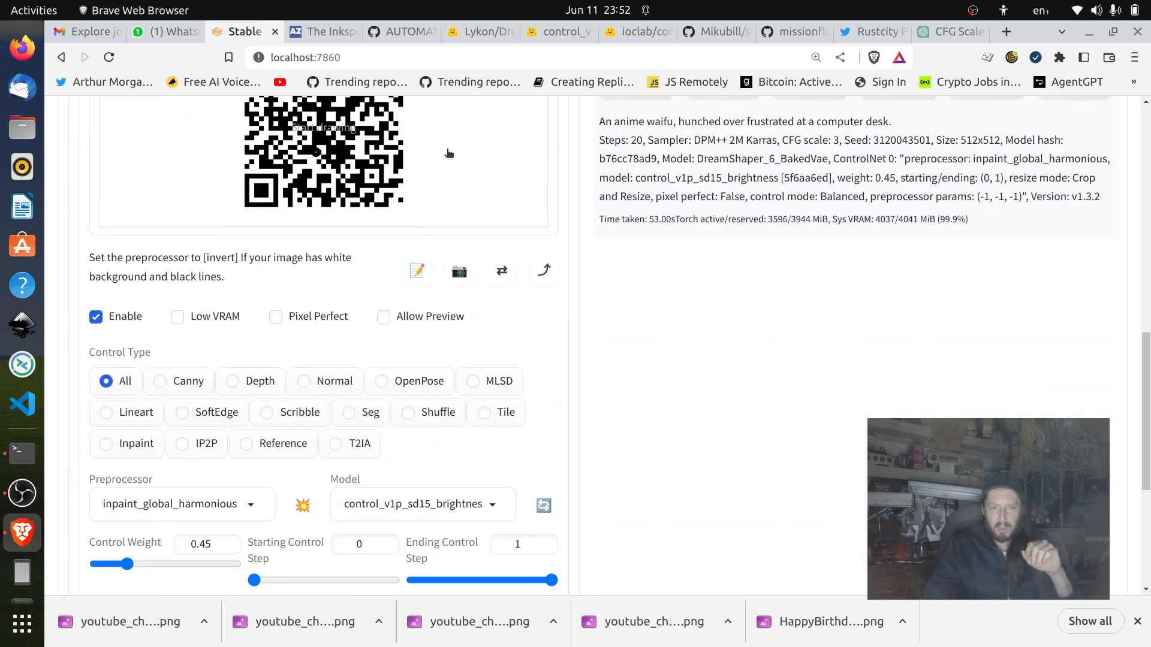
scroll(356, 235, "up", 5)
scroll(356, 235, "up", 5)
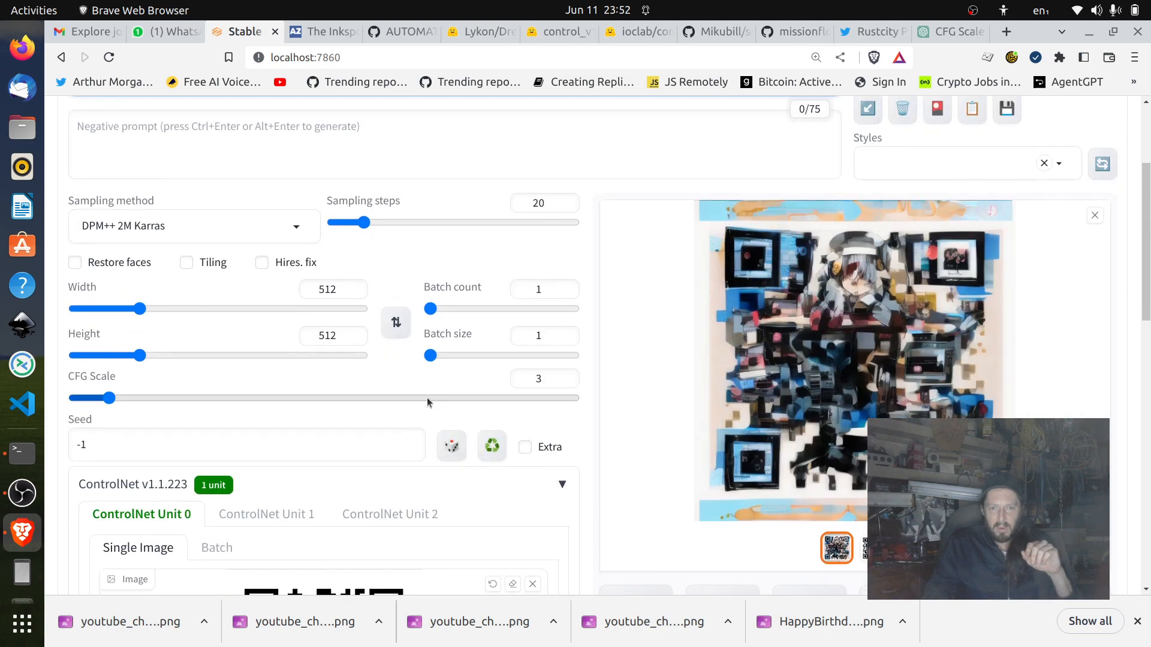
scroll(300, 372, "up", 3)
scroll(419, 235, "down", 6)
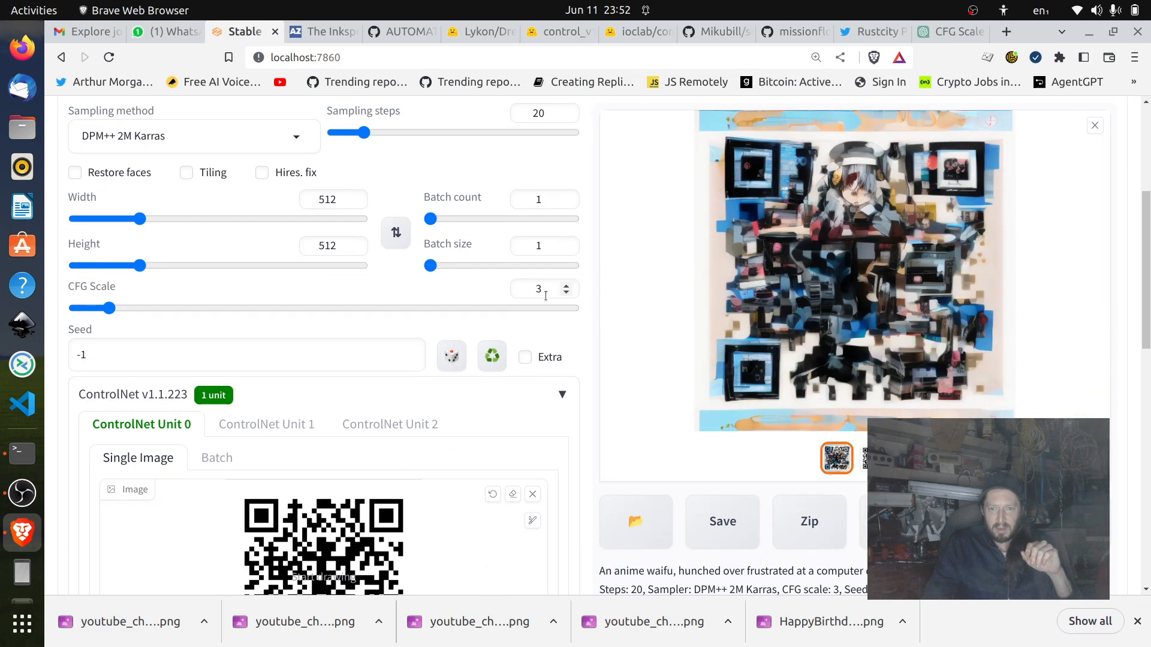
Review the txt2img and ControlNet settings, and the QR Code generator's scale, border and error correction options.
scroll(450, 391, "down", 6)
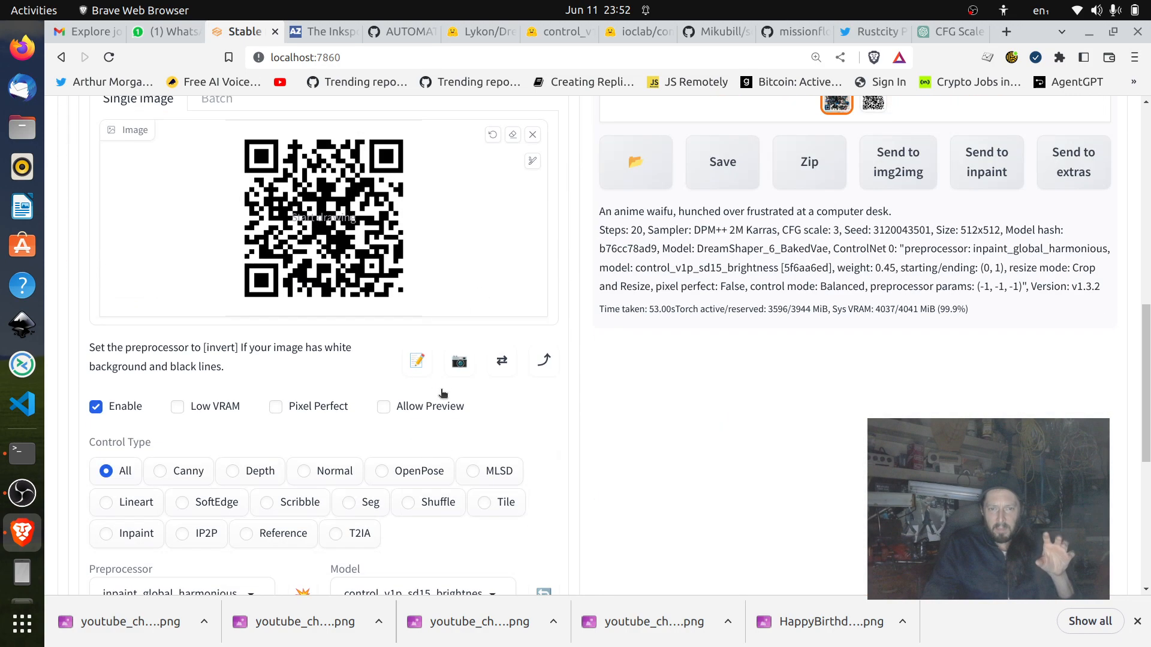
scroll(763, 398, "up", 9)
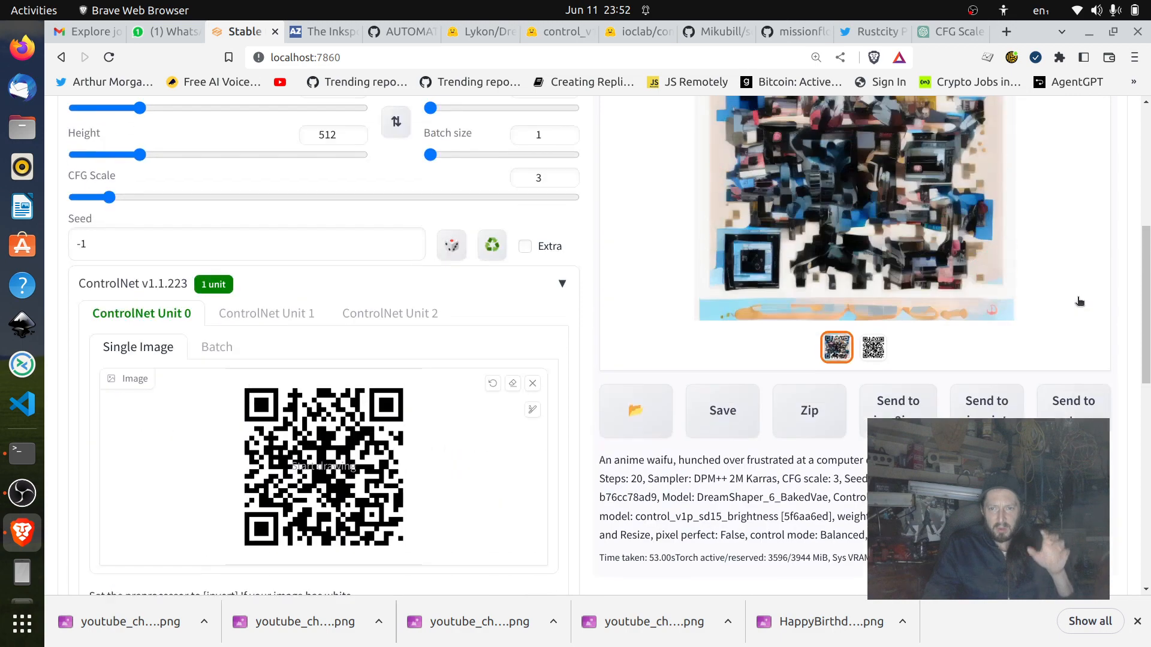
scroll(545, 455, "down", 2)
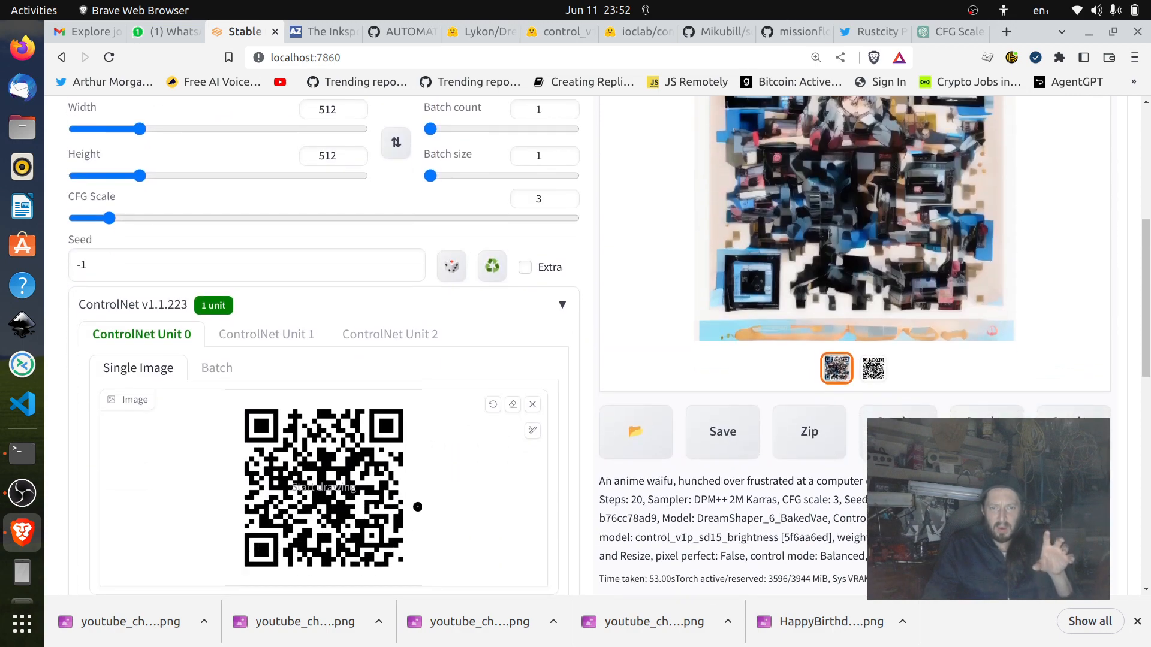
scroll(547, 401, "up", 6)
key("ctrl+a")
left_click(577, 194)
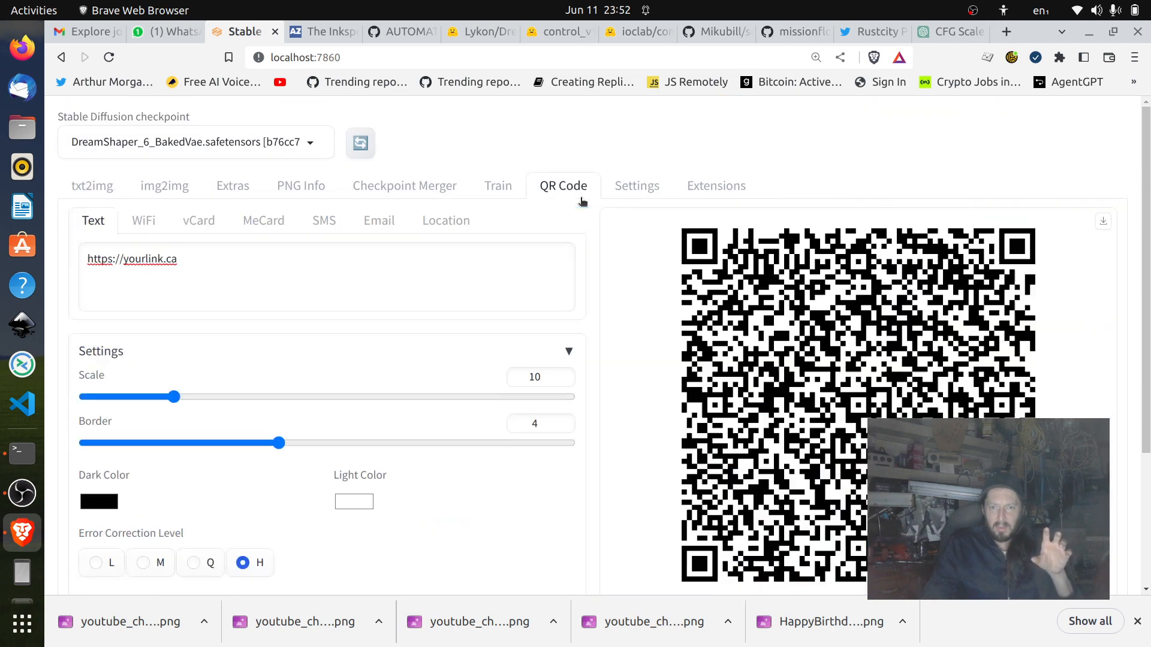
scroll(339, 390, "down", 3)
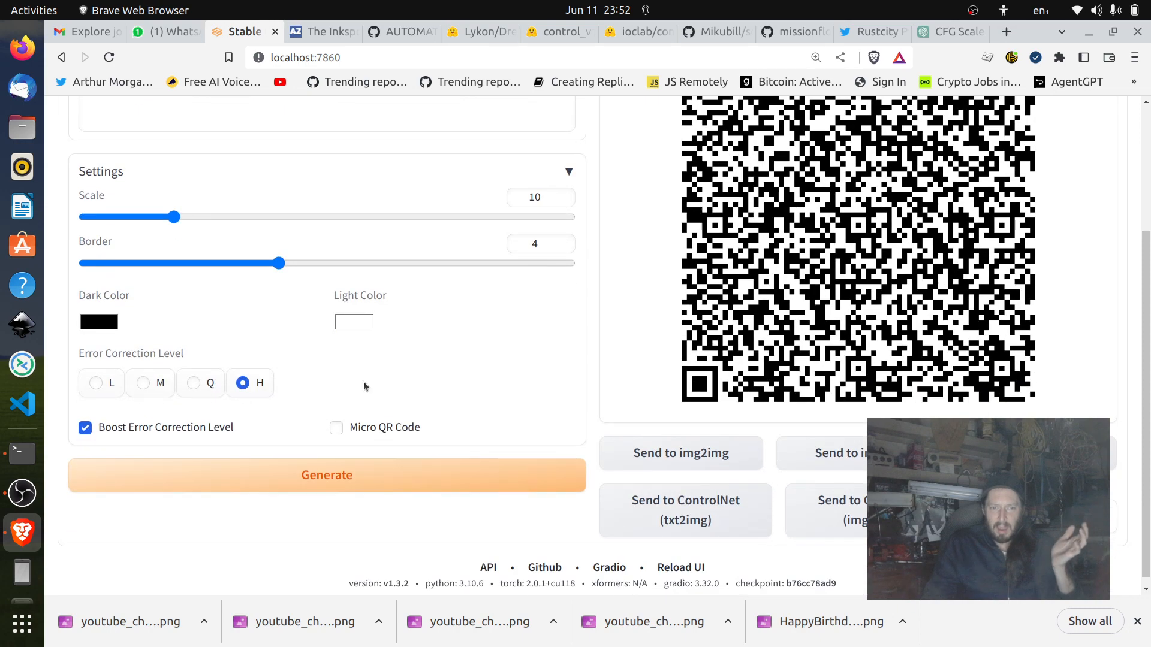
scroll(363, 381, "up", 3)
Return to the txt2img settings and examine the ControlNet preprocessor, model and control weight.
left_click(105, 190)
scroll(594, 320, "down", 10)
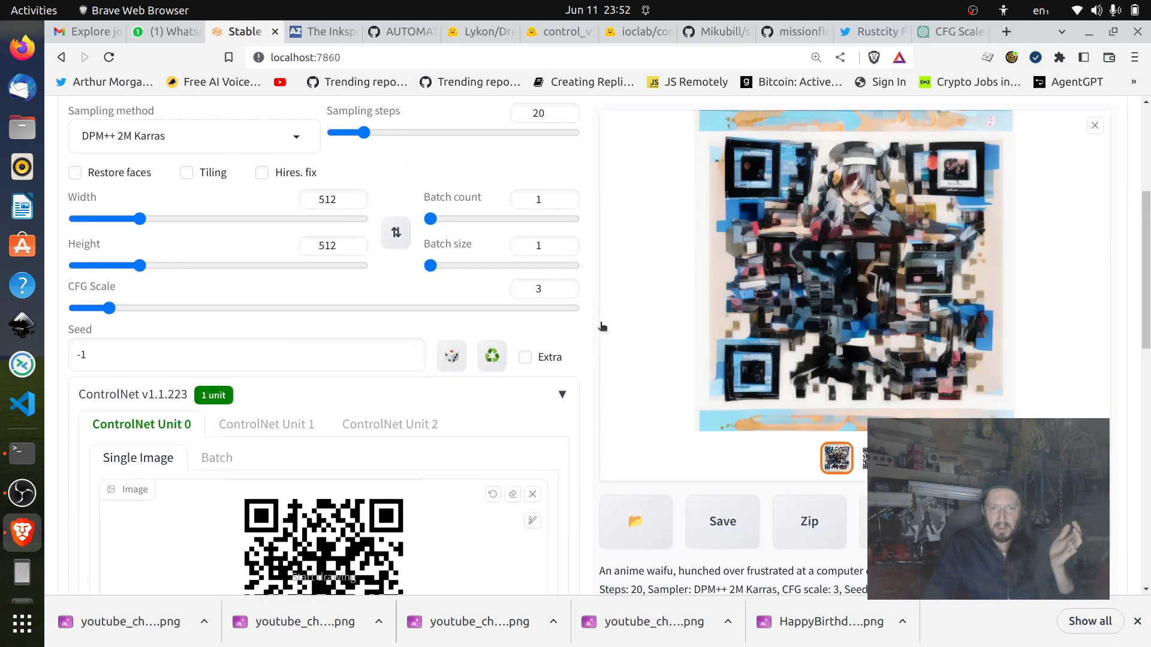
scroll(567, 318, "down", 3)
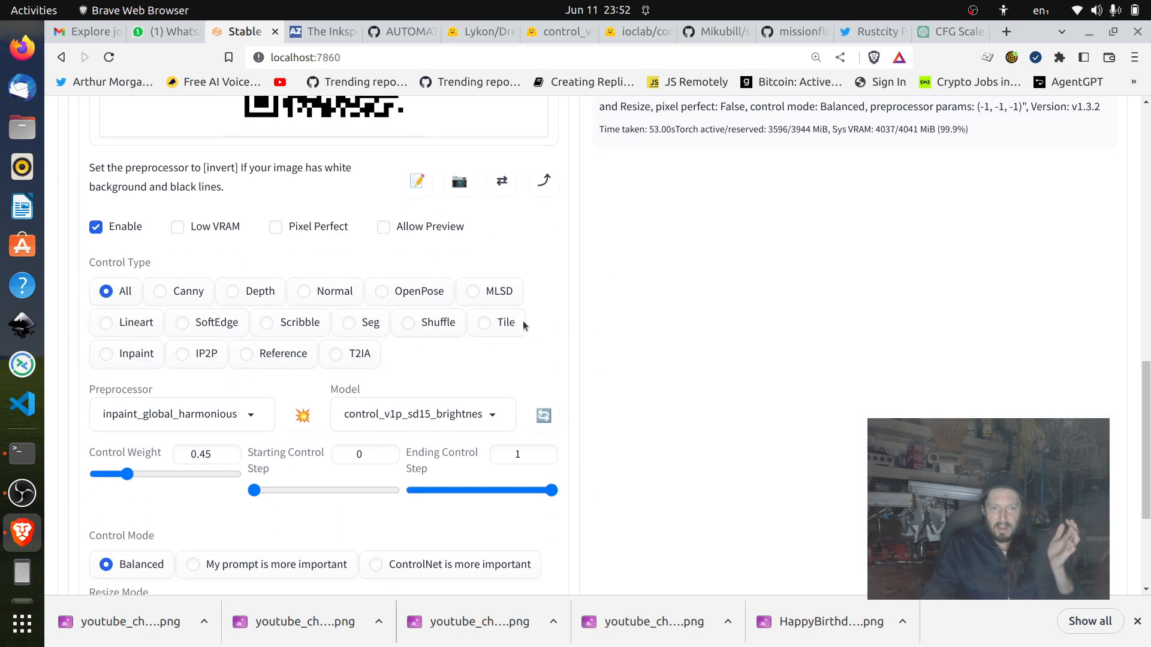
scroll(523, 321, "down", 3)
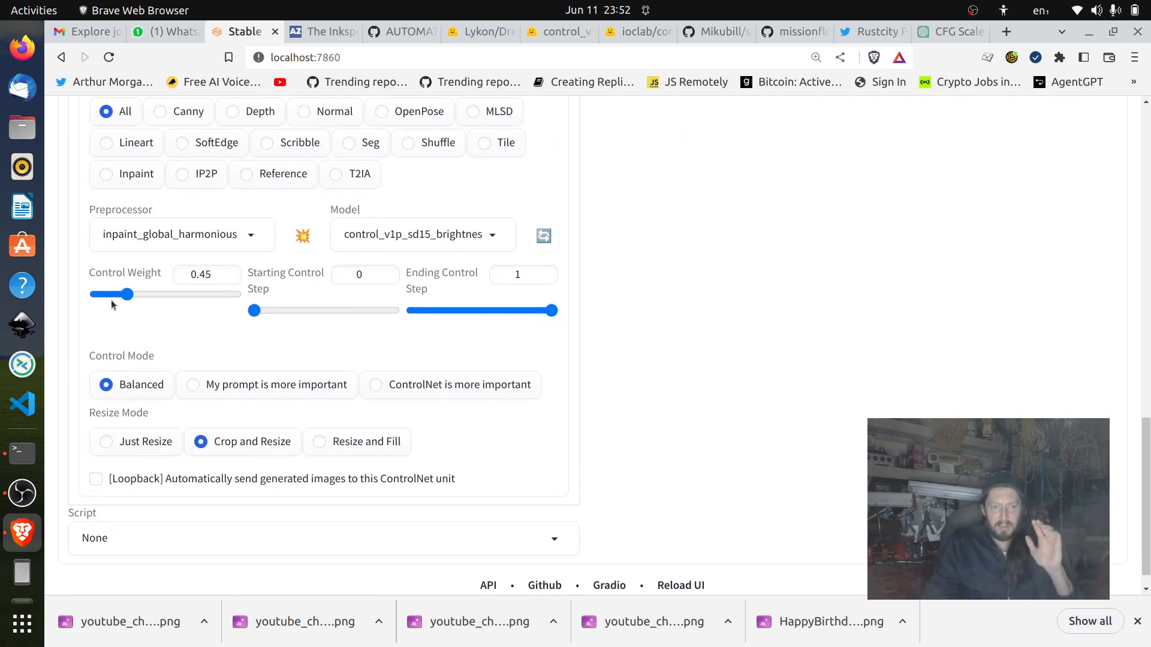
left_click(214, 276)
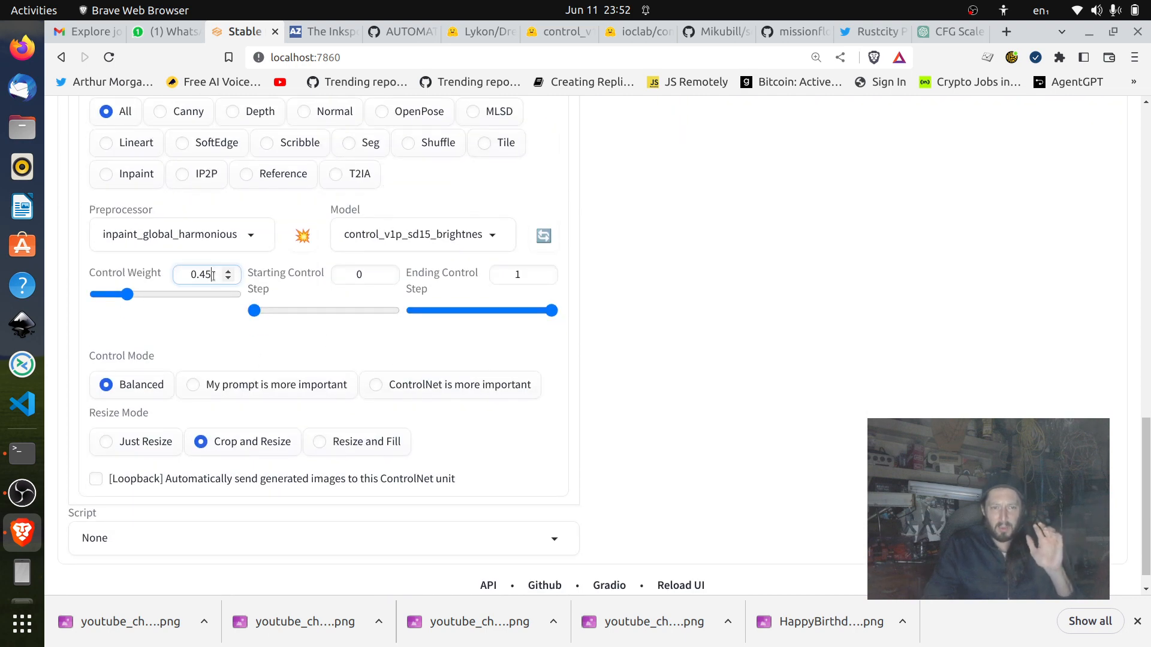
scroll(672, 275, "up", 7)
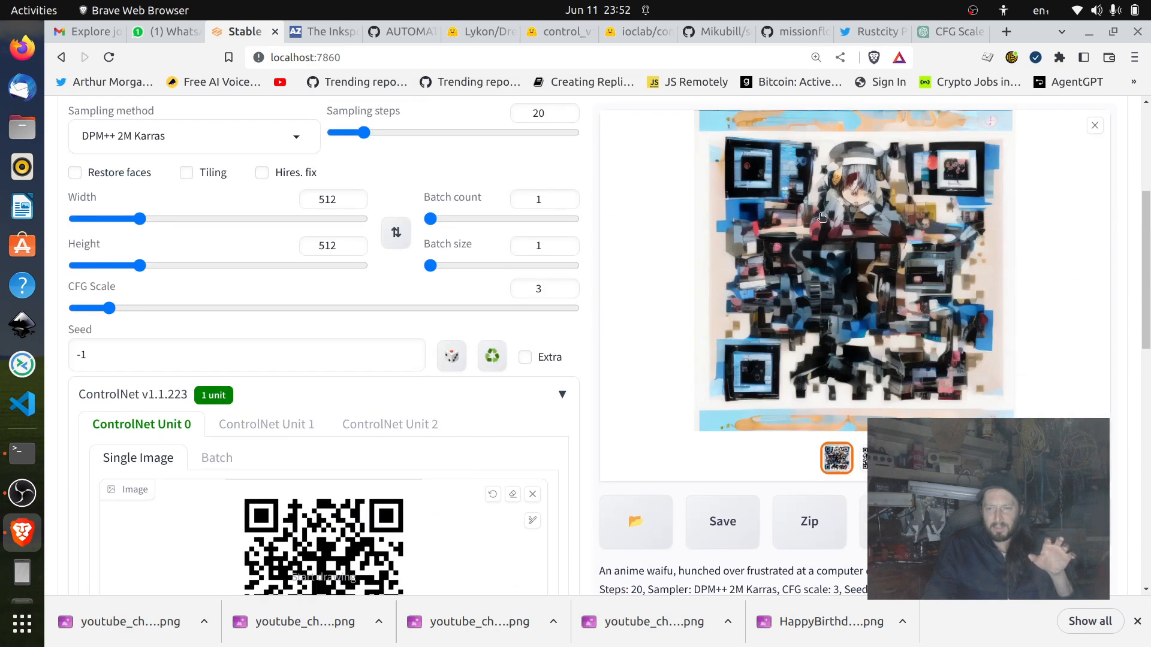
Raise the CFG scale to 5 in the txt2img settings.
left_click(566, 287)
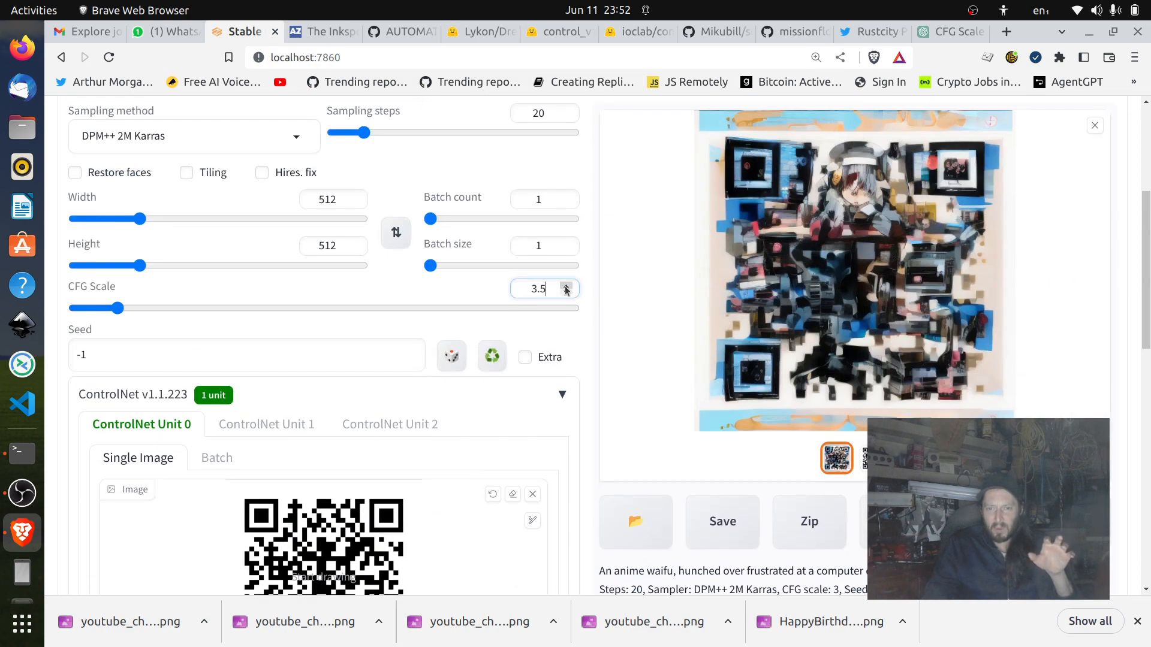
left_click(566, 287)
scroll(842, 302, "up", 4)
scroll(1057, 401, "down", 3)
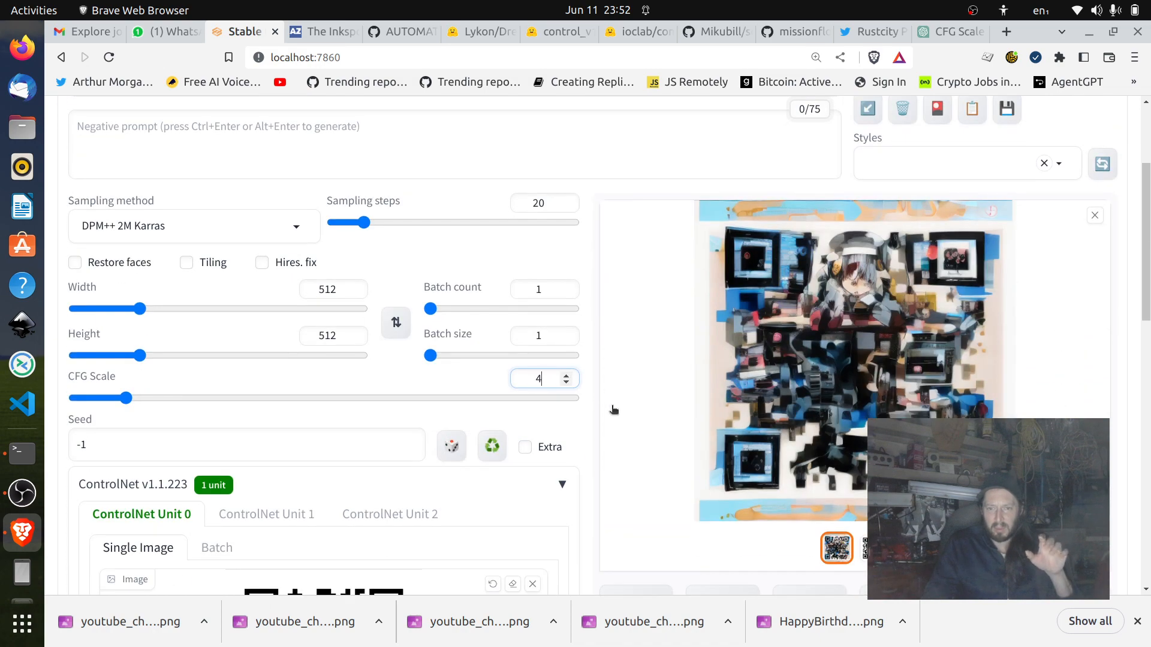
left_click(567, 375)
left_click(567, 376)
left_click(567, 375)
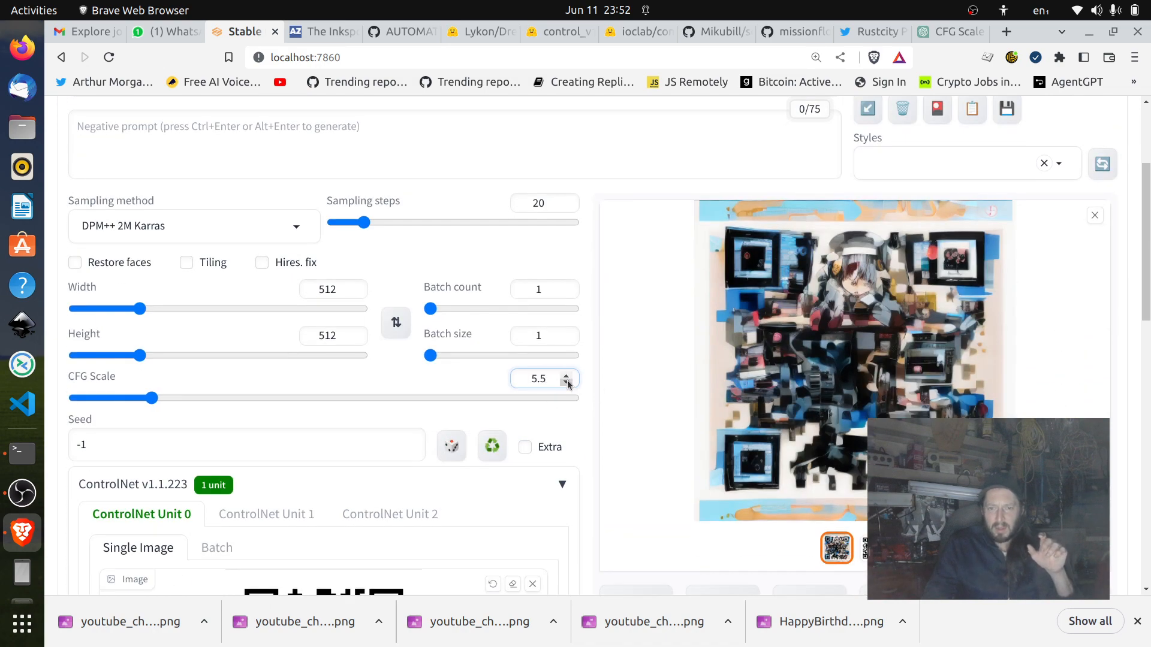
left_click(567, 382)
Check the ControlNet control weight alongside the CFG scale and the current QR code image.
scroll(582, 382, "down", 10)
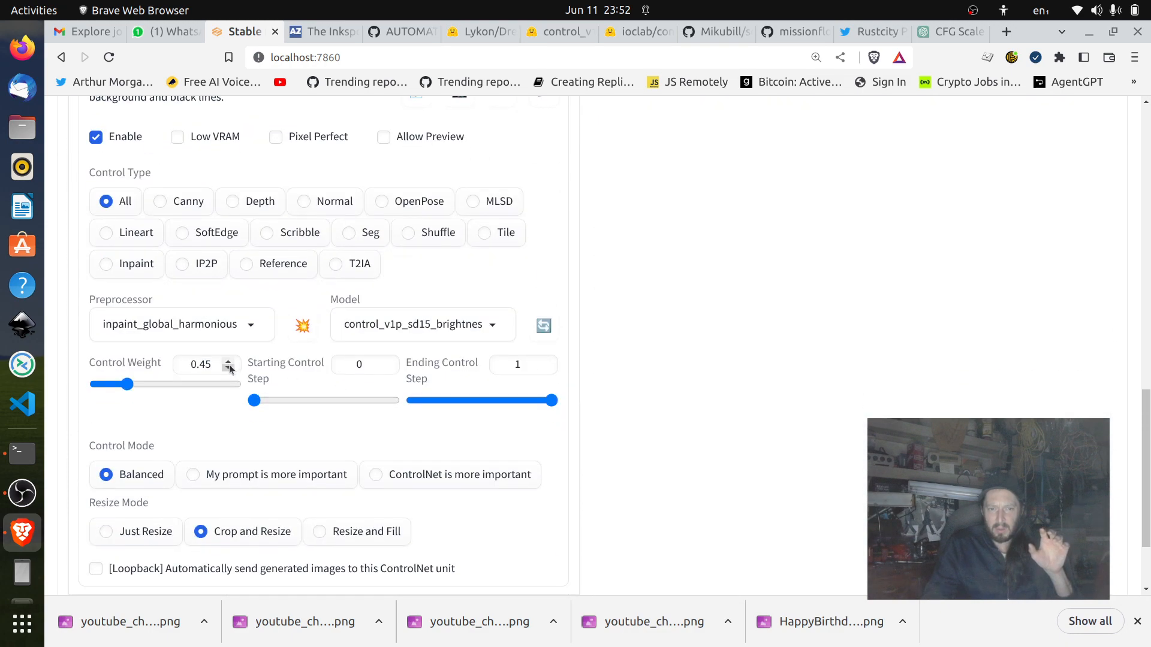
scroll(835, 347, "up", 3)
scroll(779, 351, "down", 3)
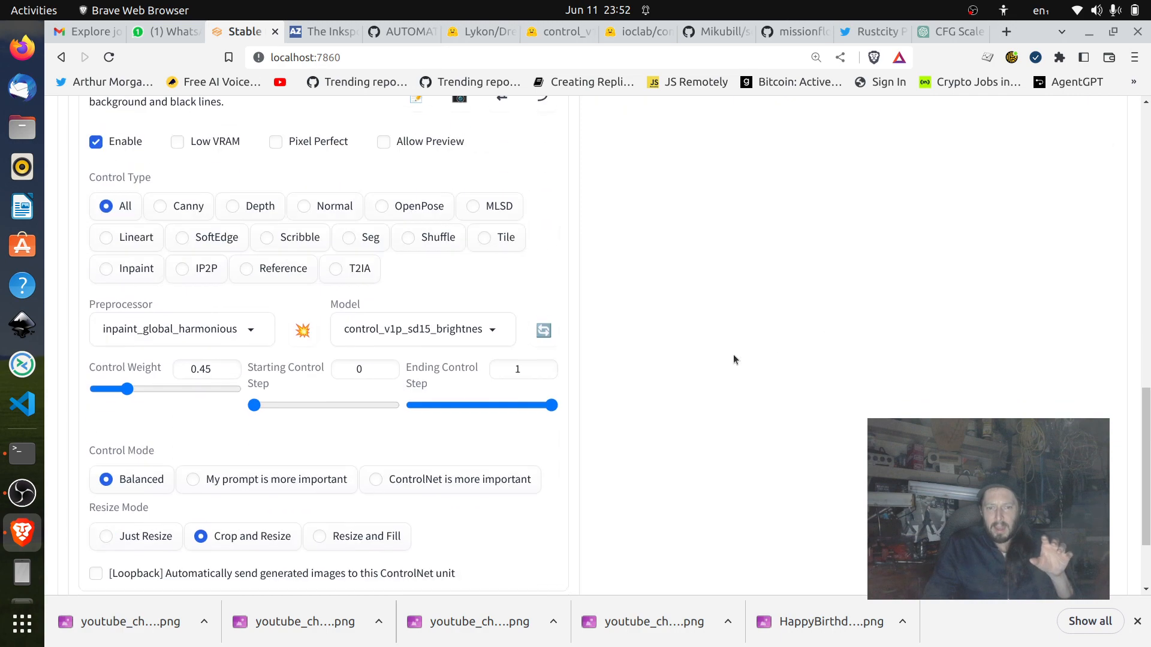
double_click(203, 363)
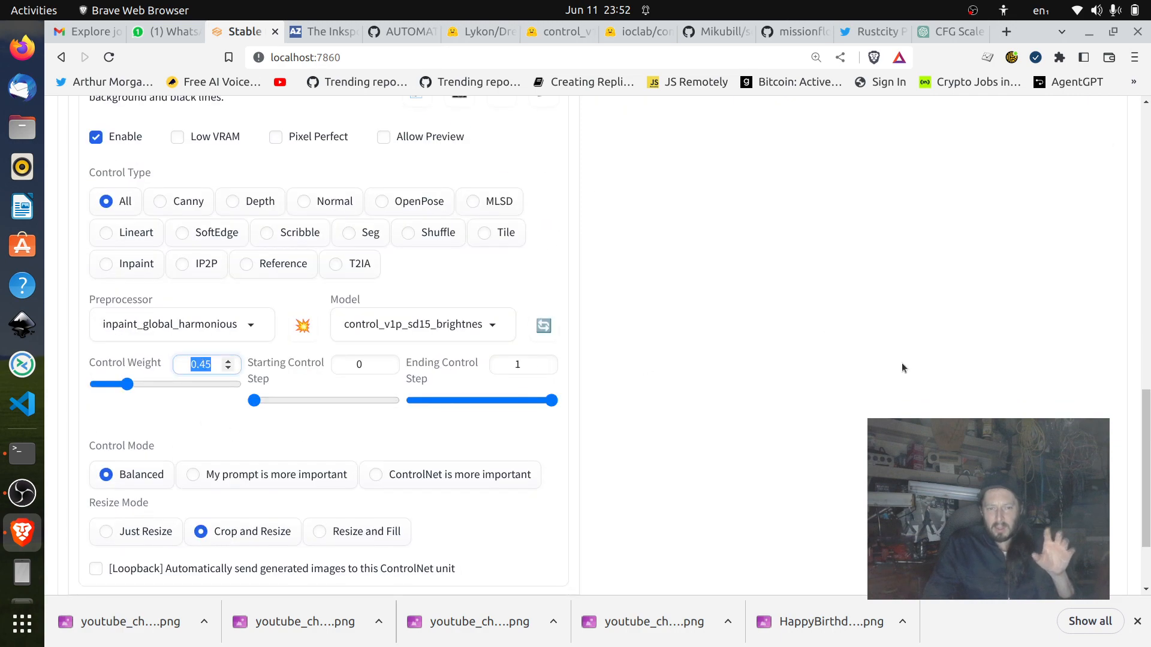
scroll(909, 362, "up", 3)
scroll(909, 362, "up", 10)
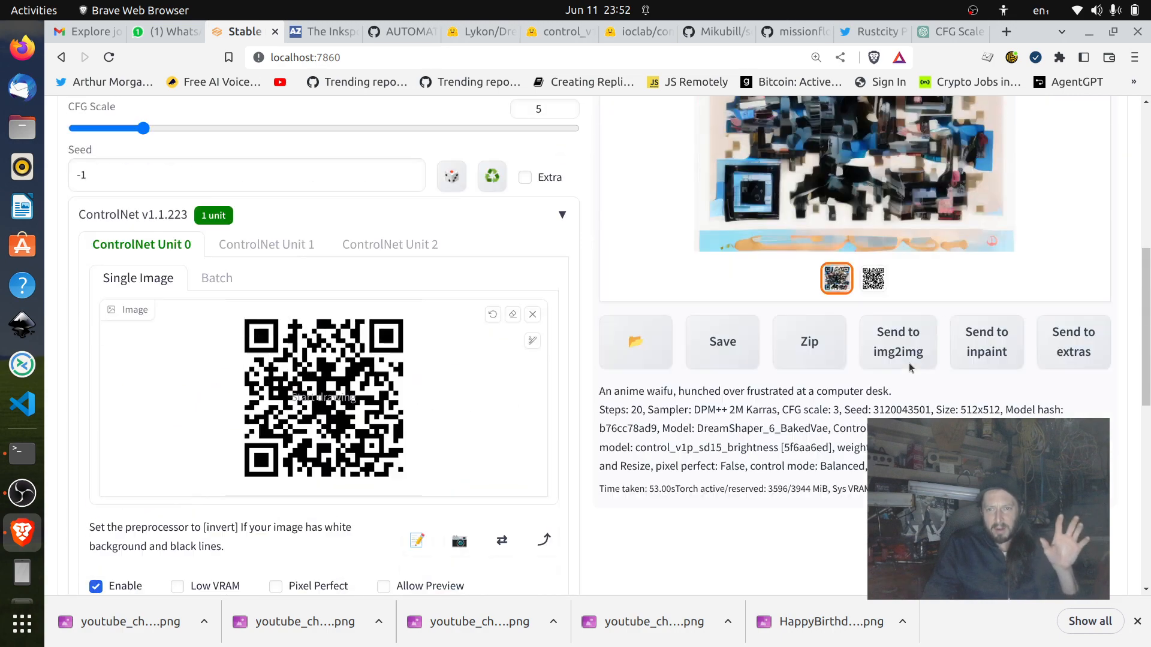
scroll(908, 367, "down", 10)
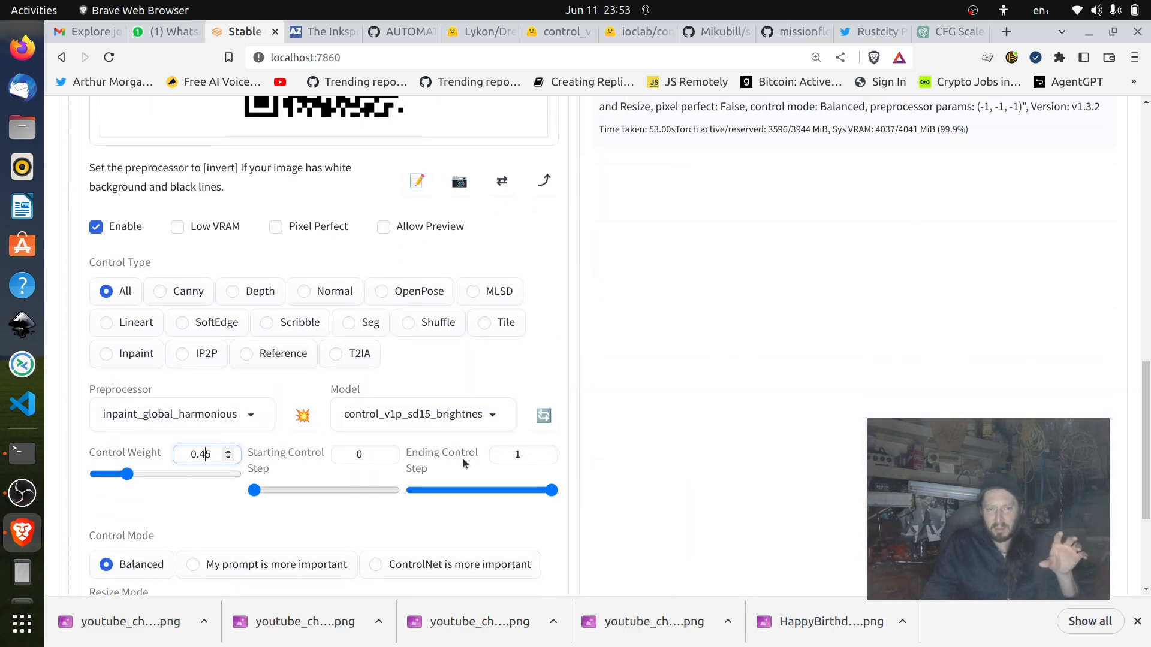
Generate a new image from the anime waifu prompt with the current txt2img and ControlNet settings.
scroll(720, 444, "up", 7)
scroll(948, 277, "up", 3)
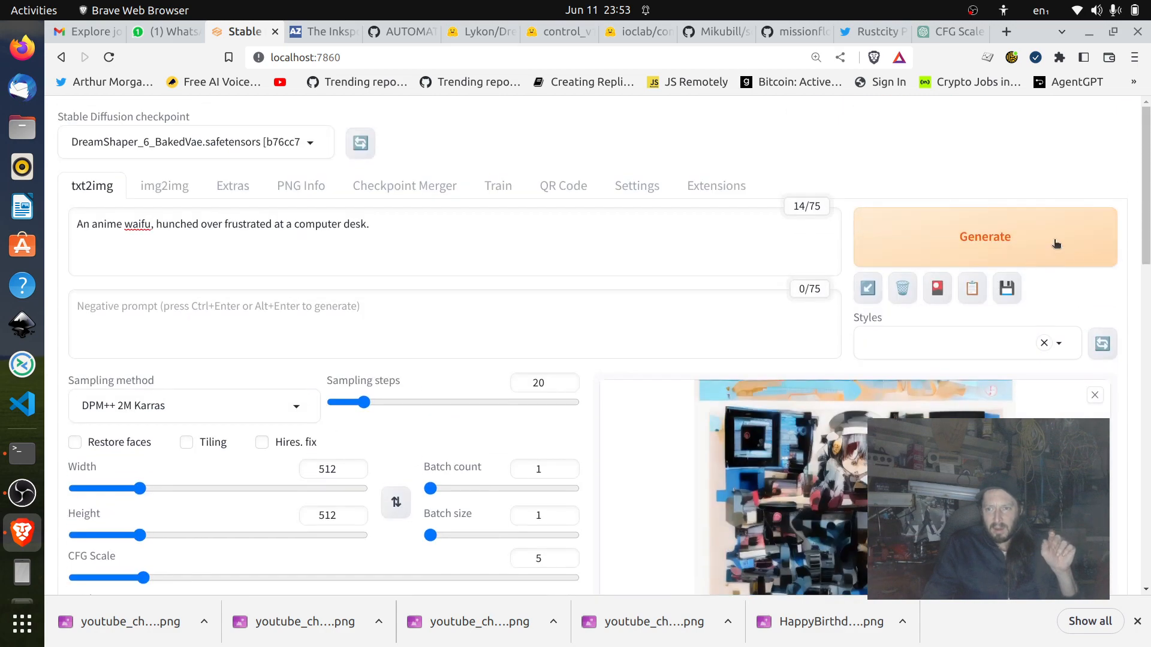
left_click(1054, 244)
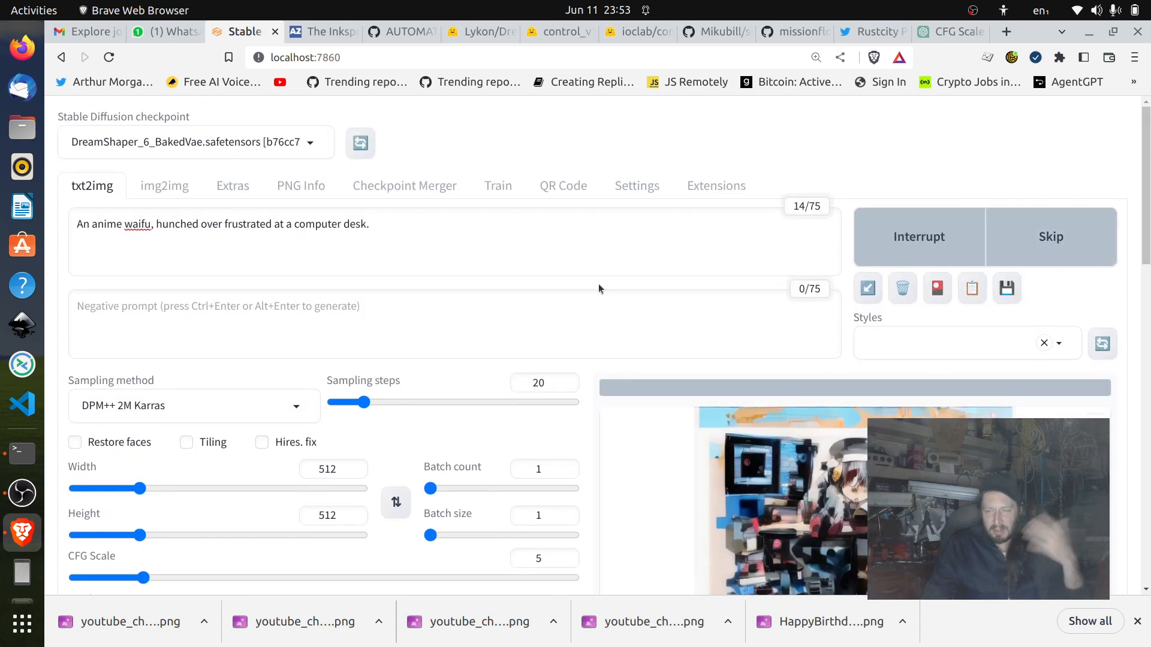
scroll(598, 282, "down", 3)
scroll(986, 341, "down", 3)
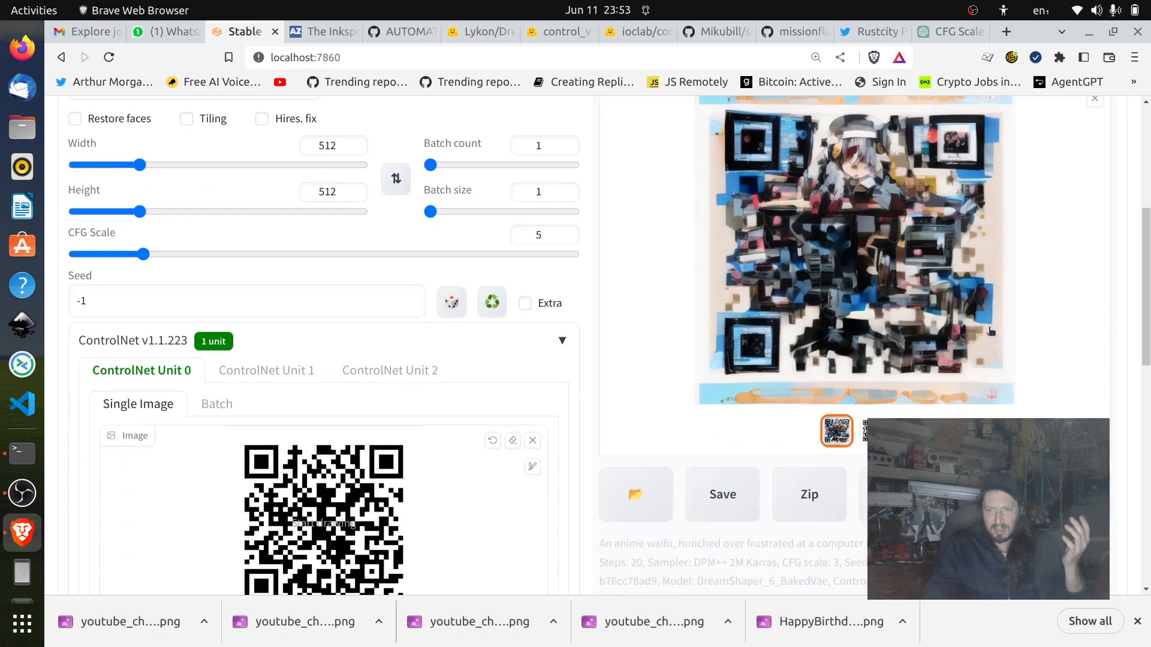
scroll(875, 264, "up", 3)
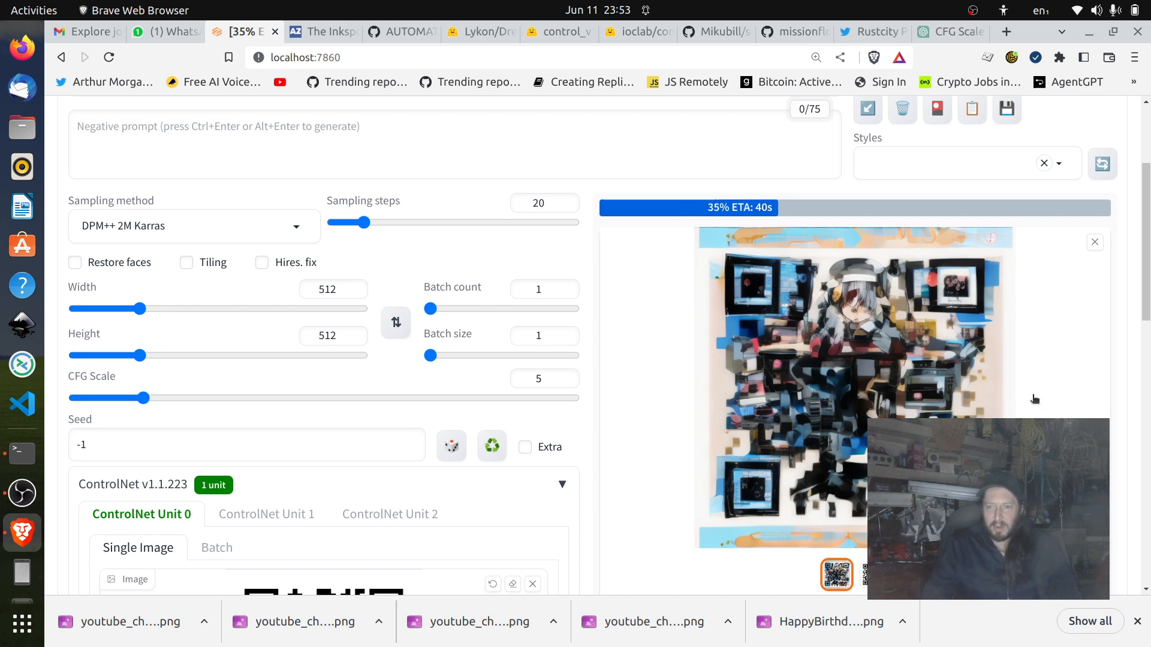
Review the ControlNet options and the live preview while the image is being generated.
scroll(1035, 398, "down", 7)
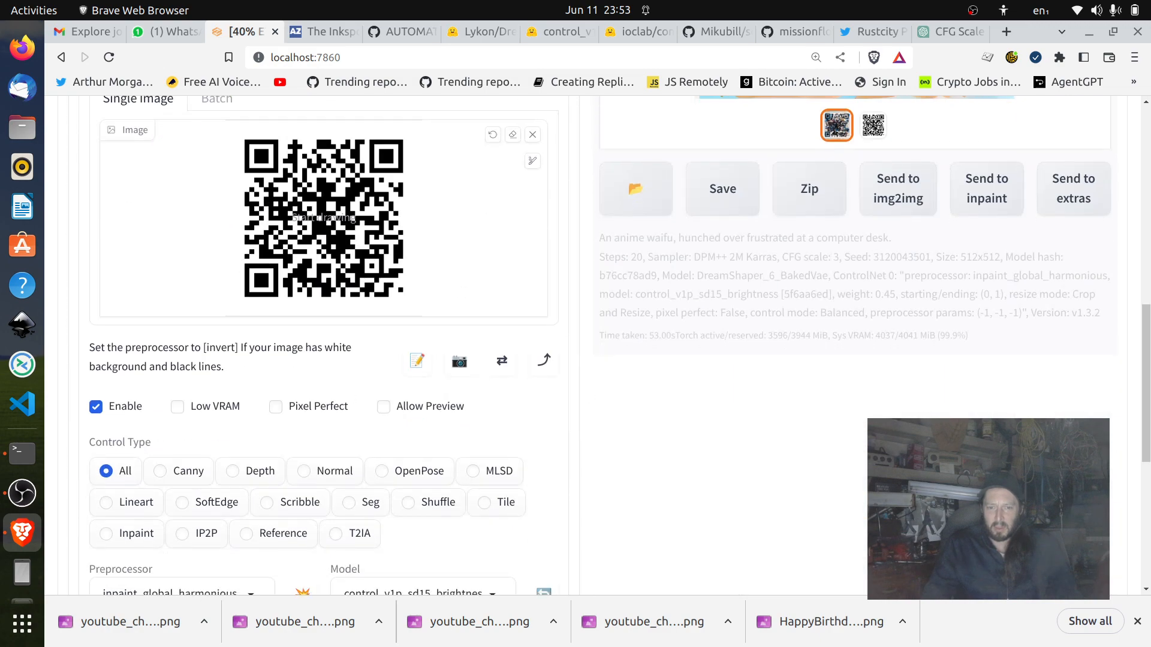
scroll(152, 509, "down", 4)
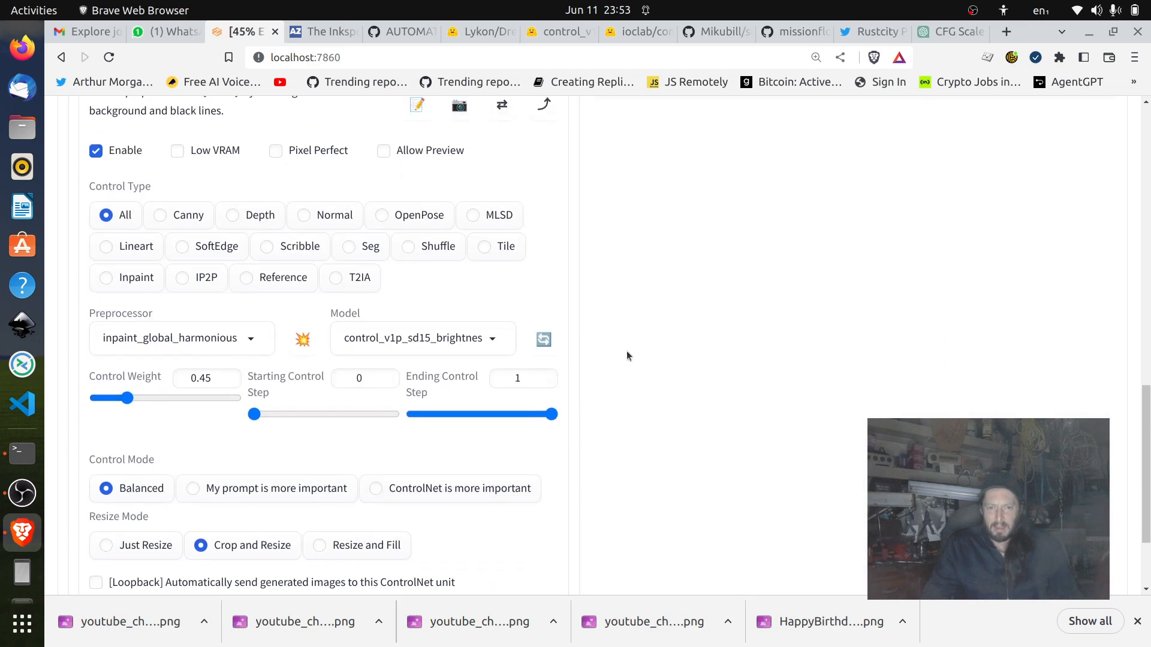
scroll(627, 351, "up", 12)
scroll(671, 401, "down", 3)
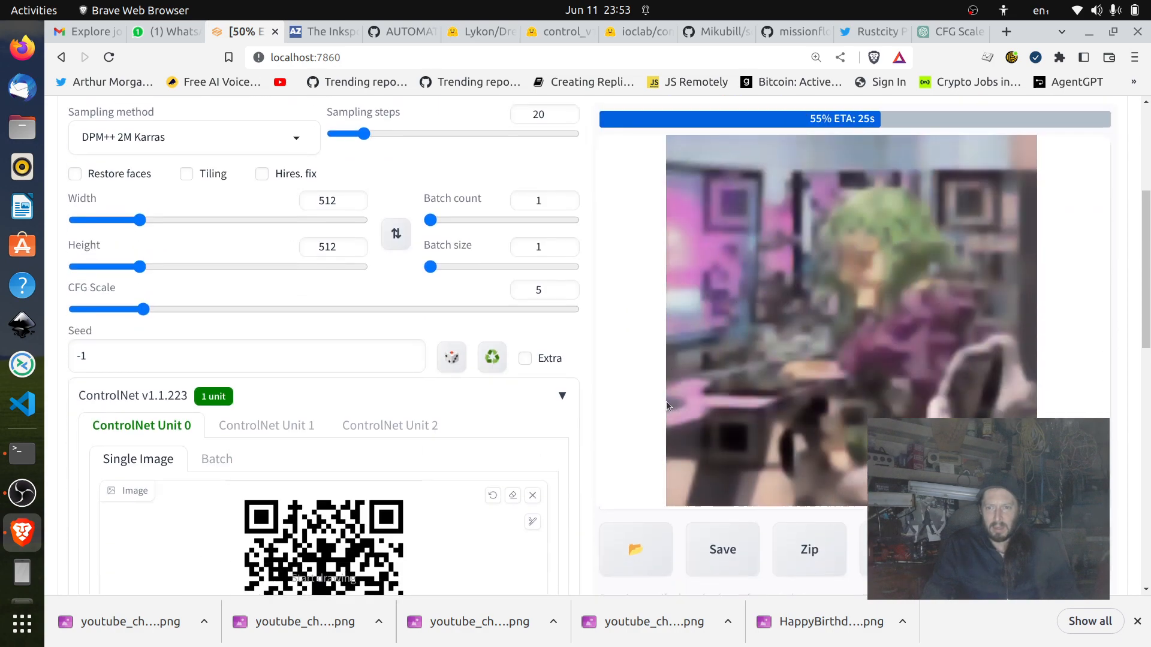
Look over the QR Code generator's settings and return to the txt2img prompt and generation progress.
scroll(667, 401, "up", 5)
left_click(570, 190)
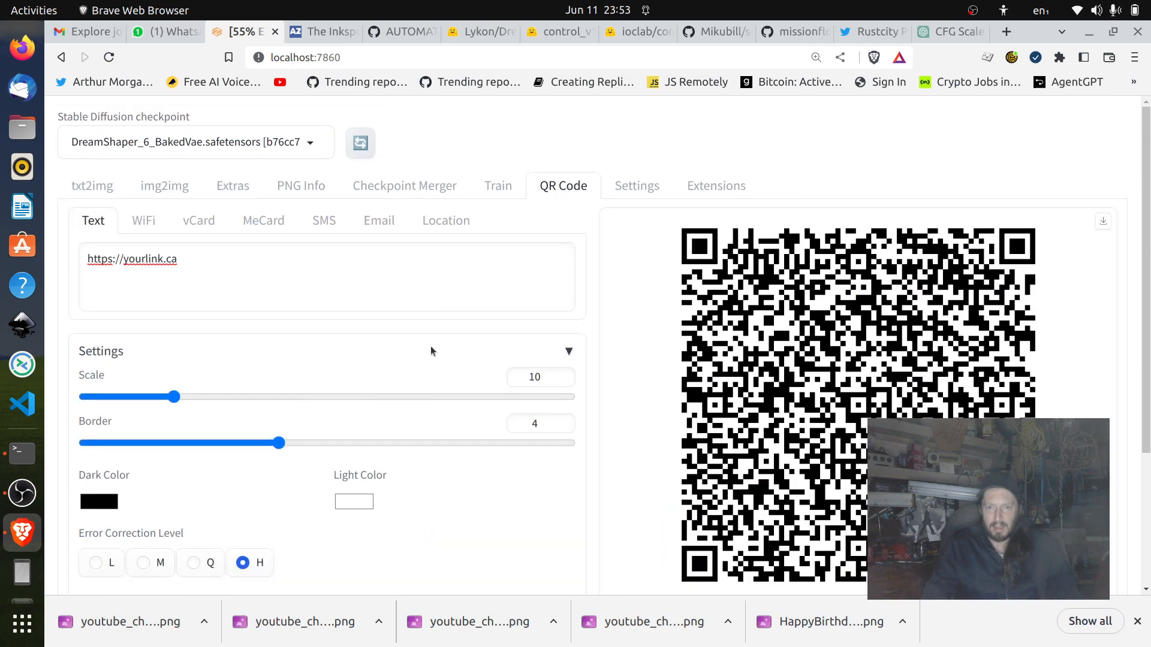
scroll(395, 357, "down", 3)
scroll(360, 336, "up", 3)
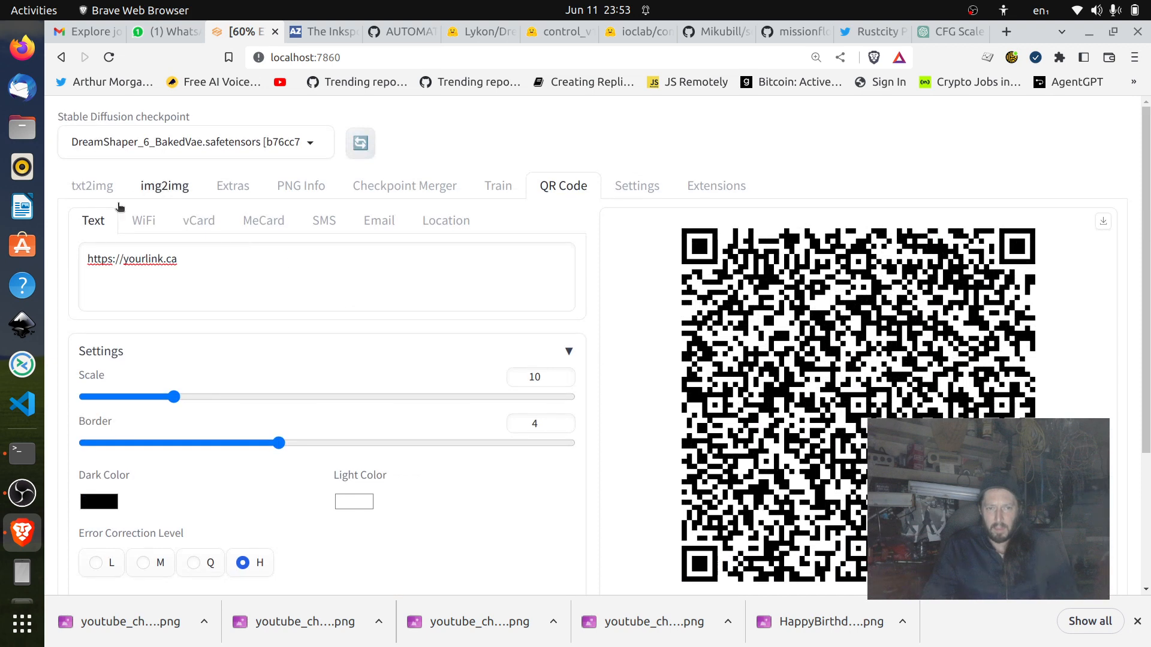
left_click(96, 187)
scroll(862, 340, "down", 3)
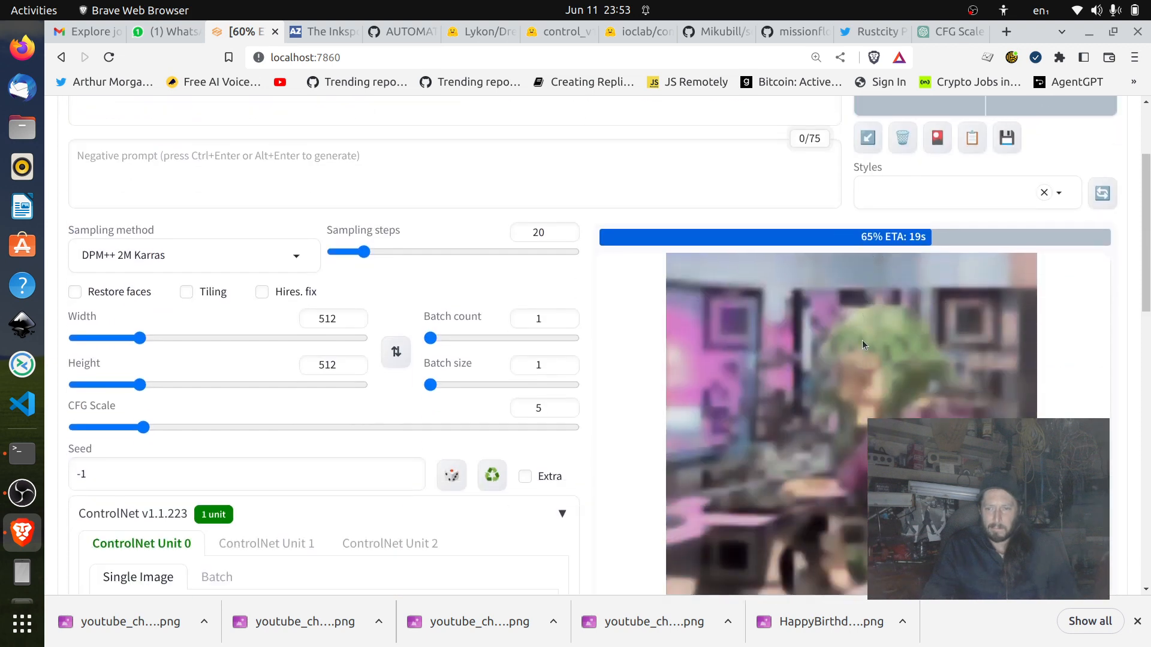
scroll(446, 342, "up", 3)
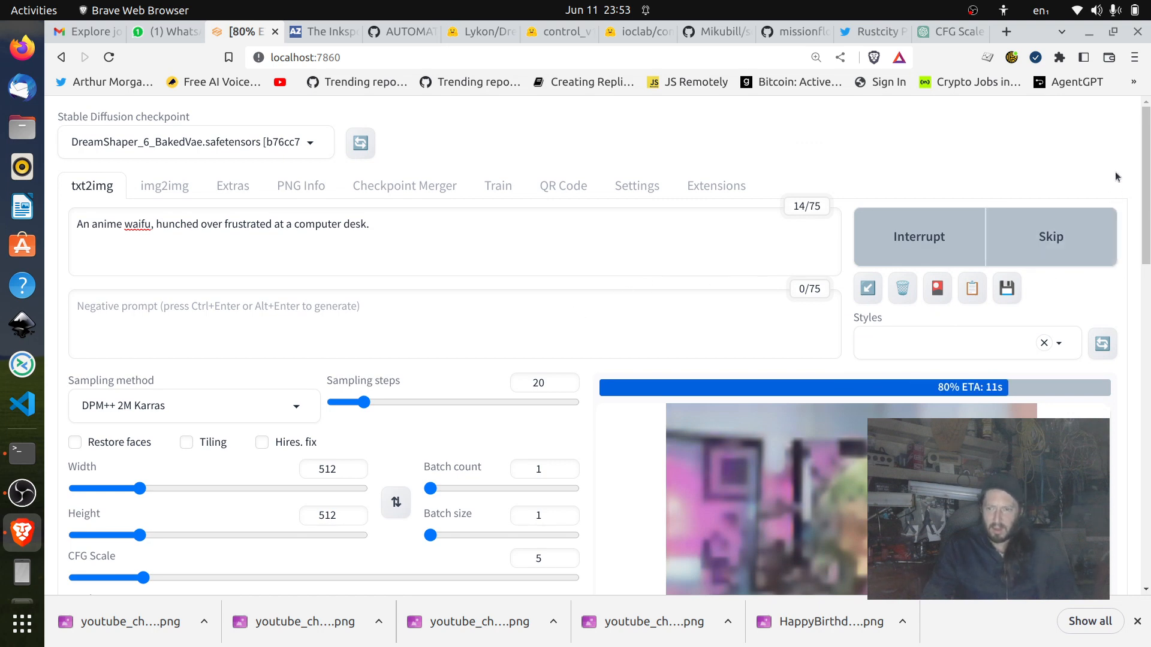
Examine the ControlNet control weight and compare it with the CFG scale and the finished image.
scroll(1116, 177, "down", 3)
scroll(1116, 177, "down", 3)
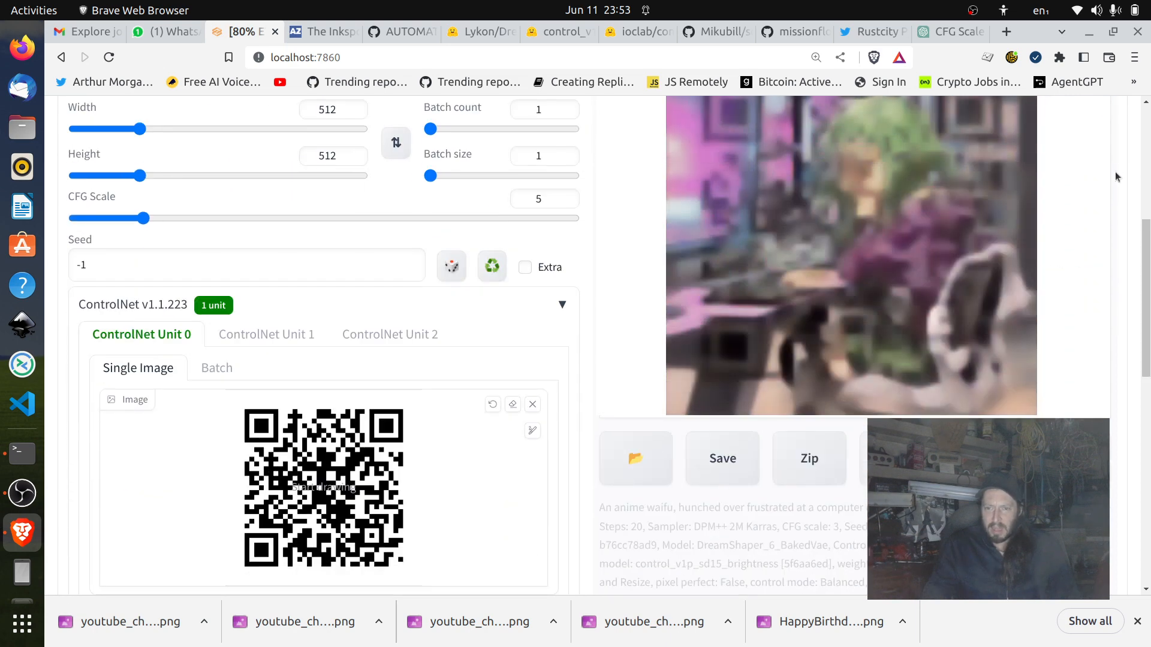
scroll(1116, 177, "down", 7)
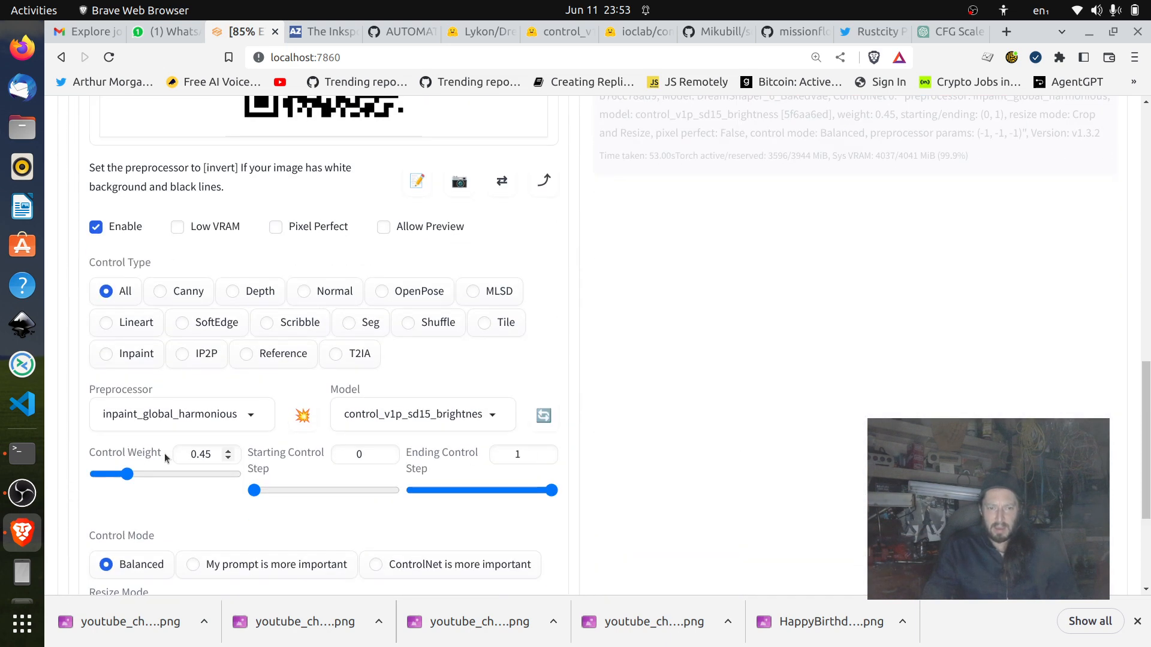
double_click(192, 454)
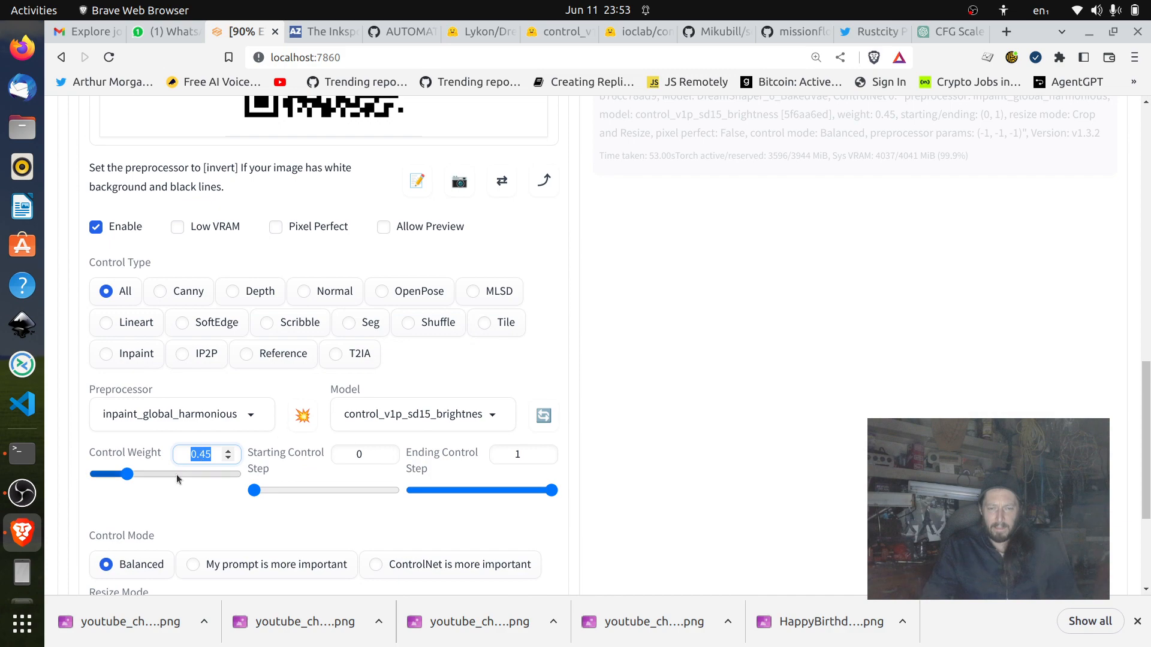
scroll(556, 423, "up", 7)
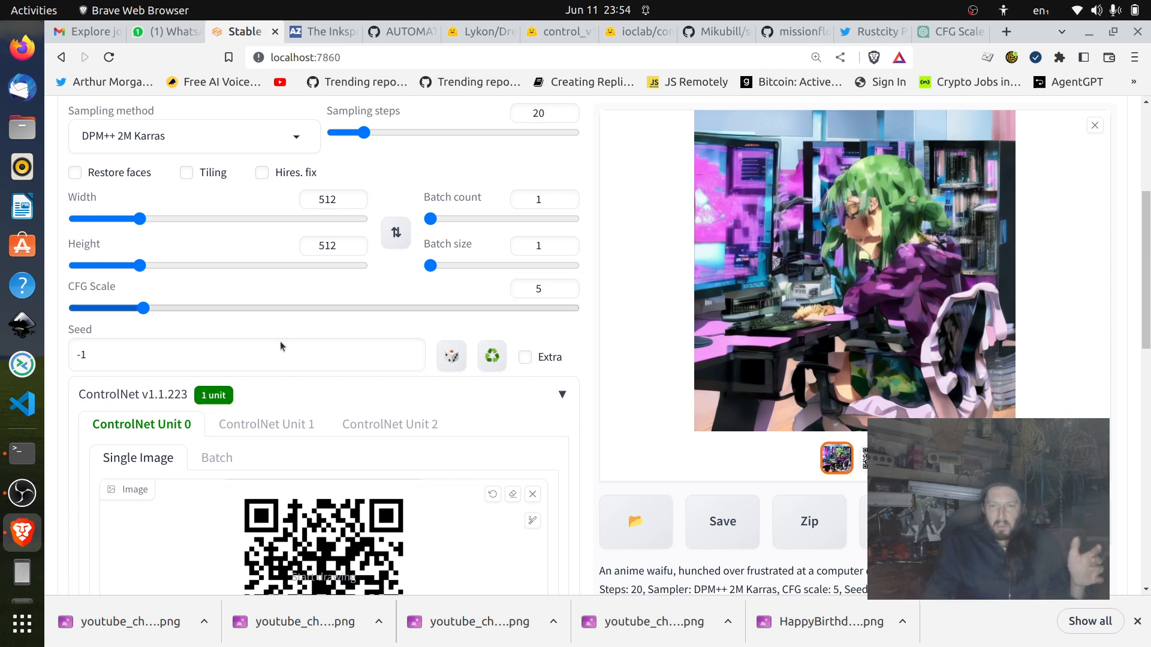
scroll(311, 358, "down", 2)
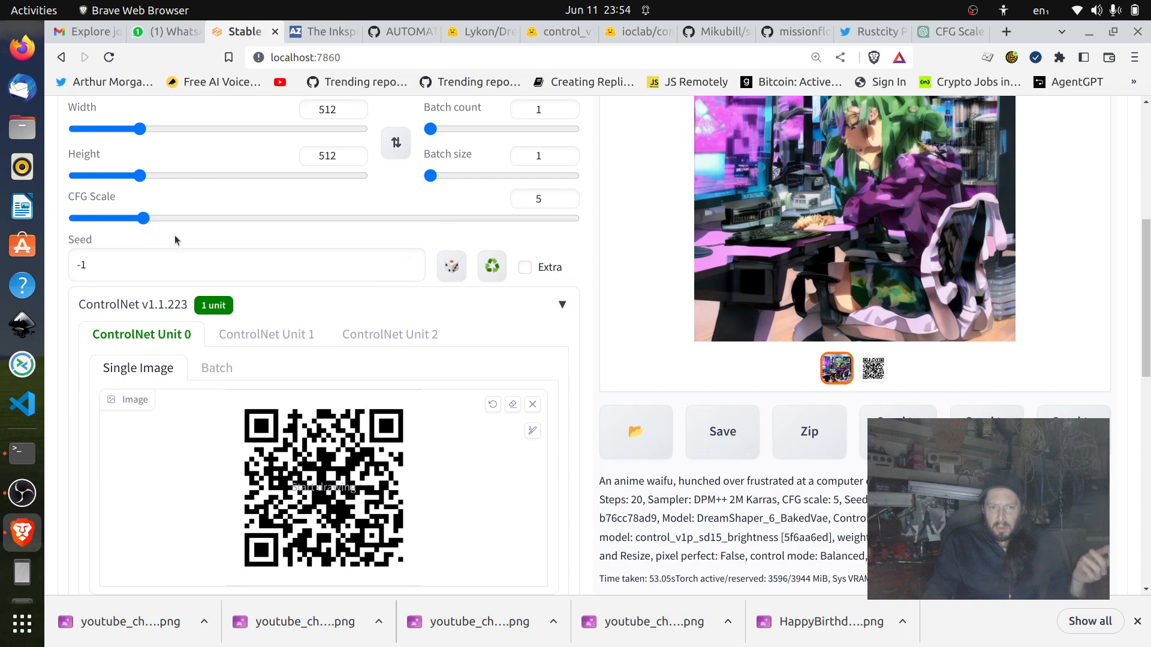
scroll(244, 513, "down", 6)
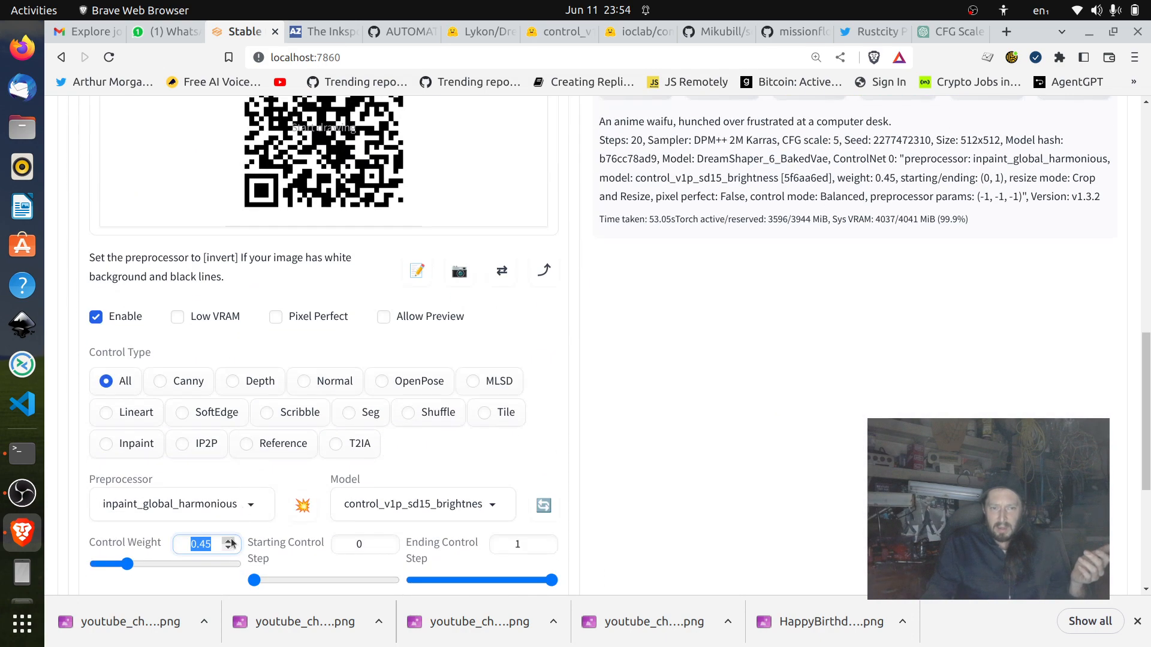
Raise the ControlNet control weight to 0.55 and generate a new image from the anime waifu prompt.
left_click(230, 540)
scroll(860, 478, "up", 15)
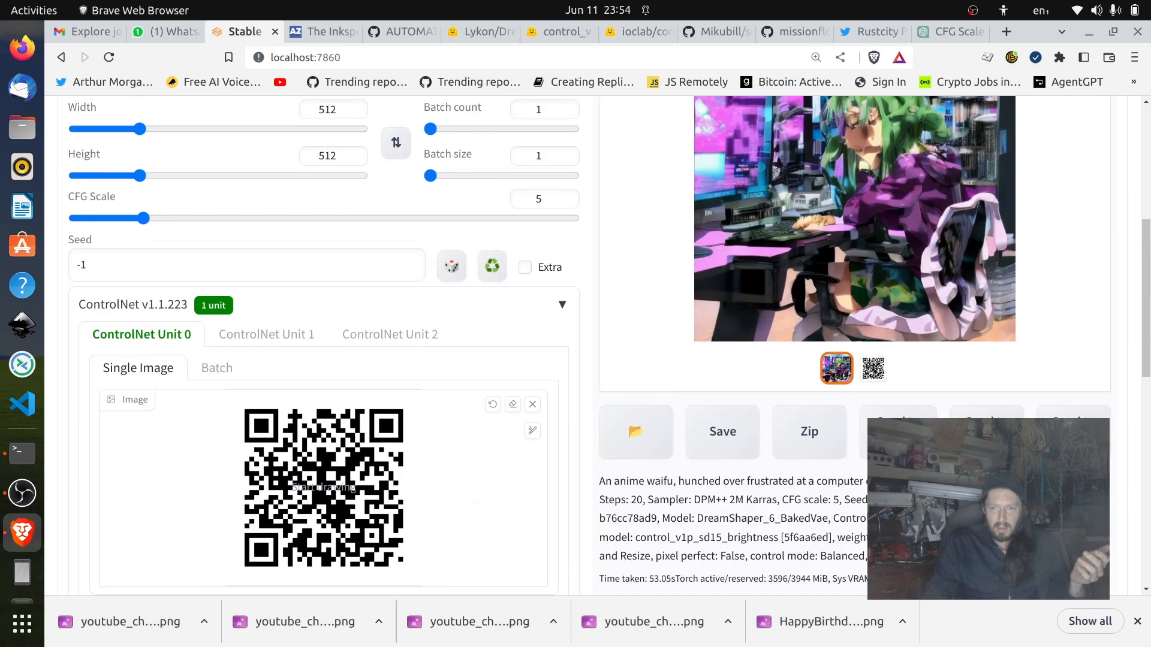
left_click(1033, 252)
scroll(575, 342, "down", 6)
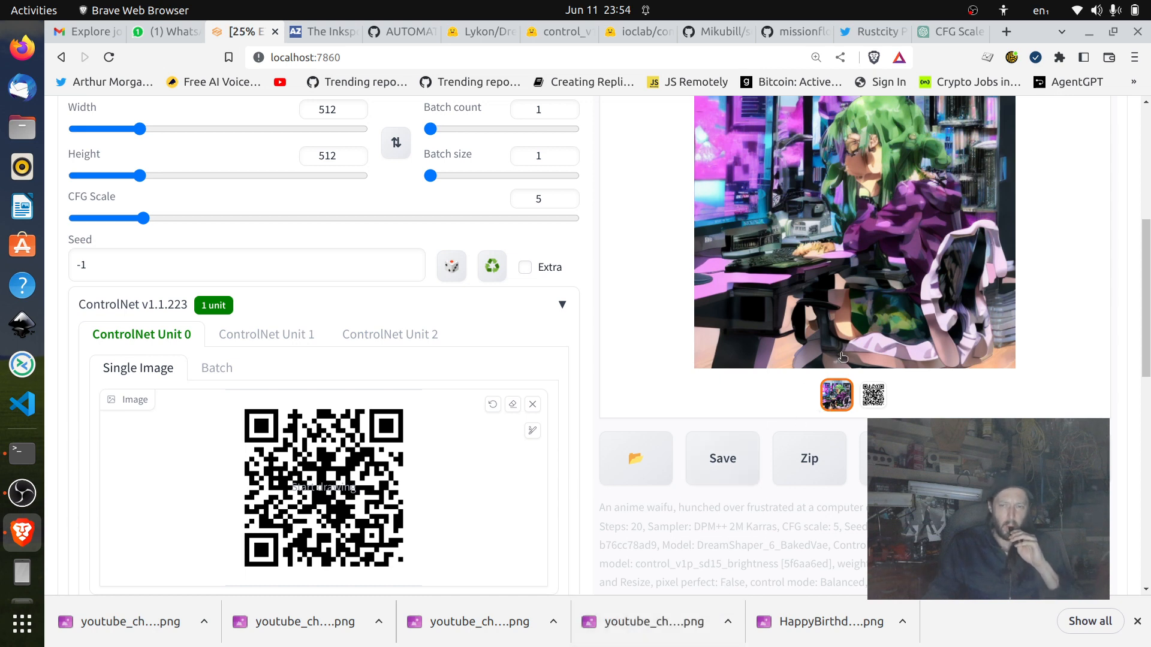
scroll(953, 354, "up", 3)
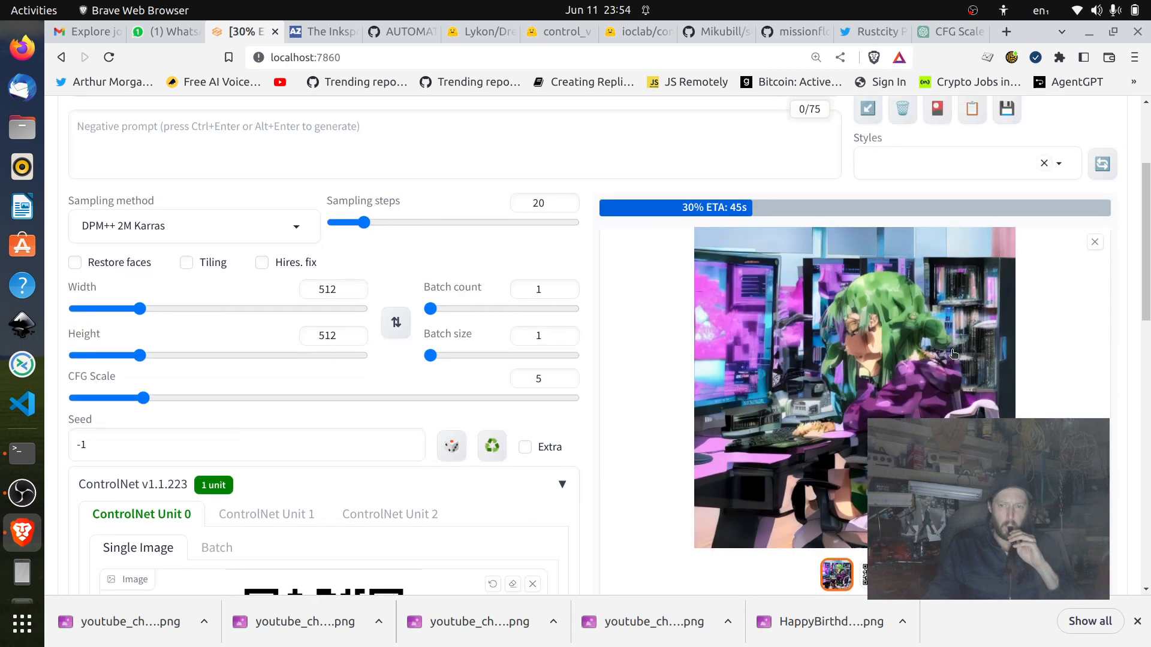
scroll(954, 354, "down", 2)
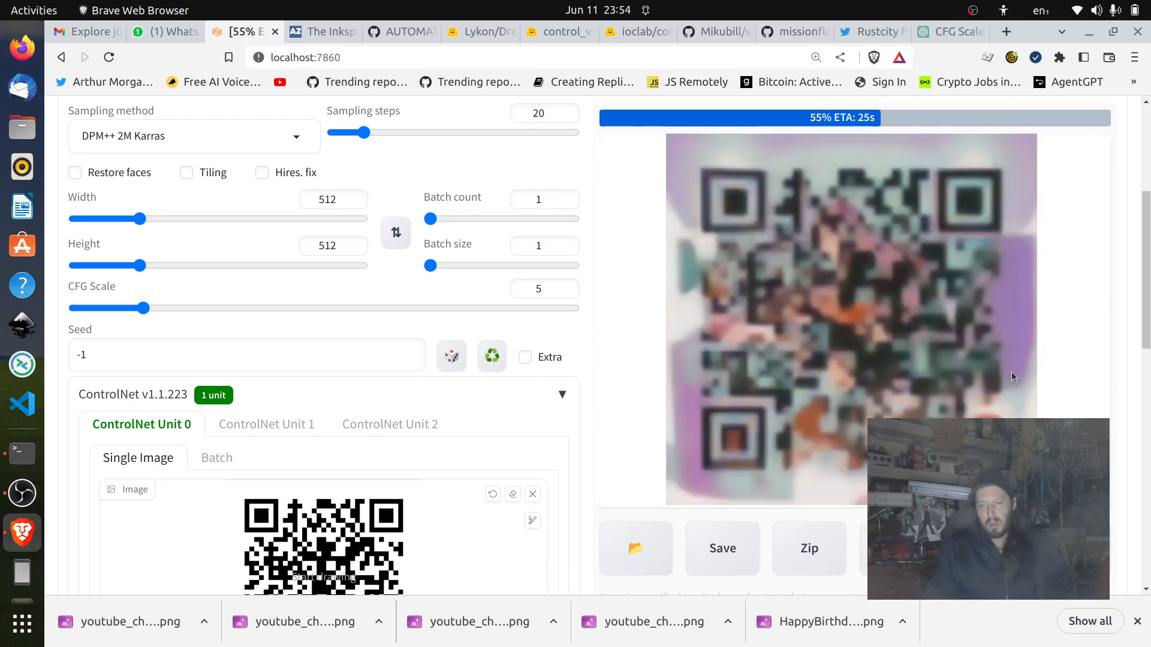
scroll(563, 387, "down", 6)
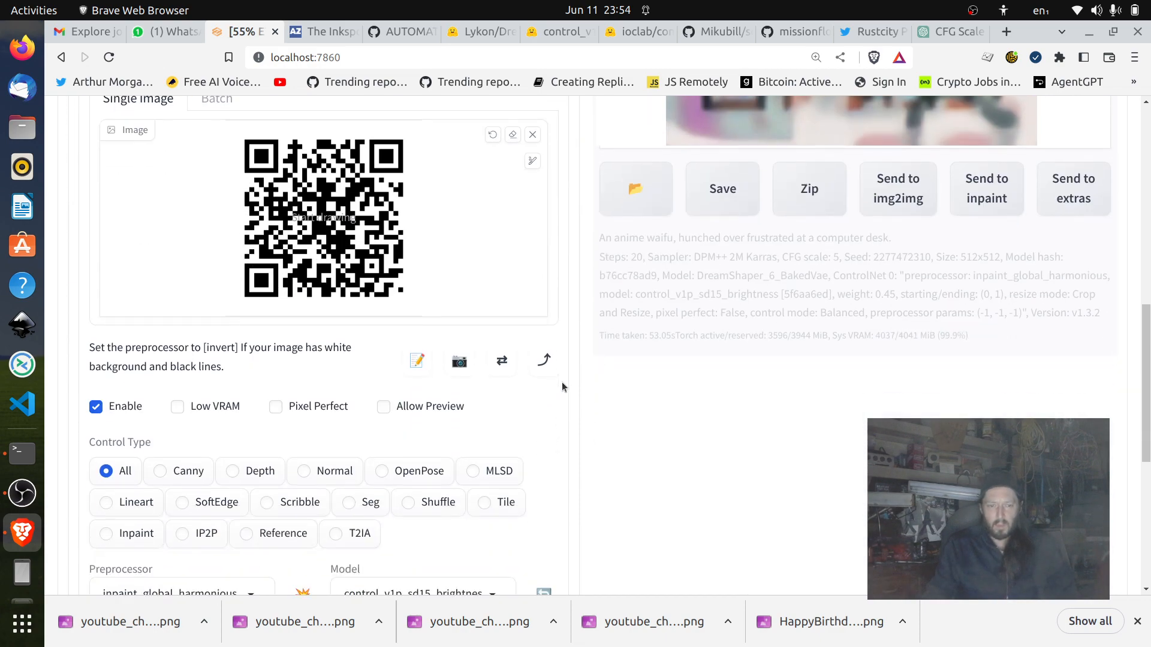
Lower the CFG scale to 4.
scroll(720, 373, "up", 7)
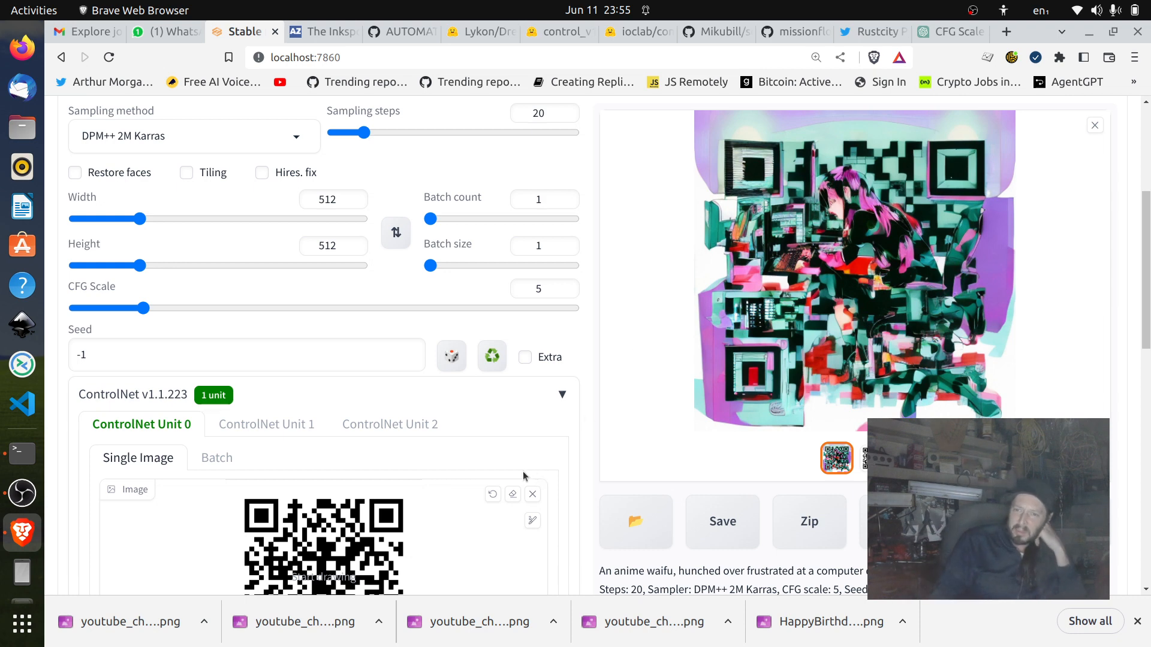
left_click(569, 295)
left_click(568, 294)
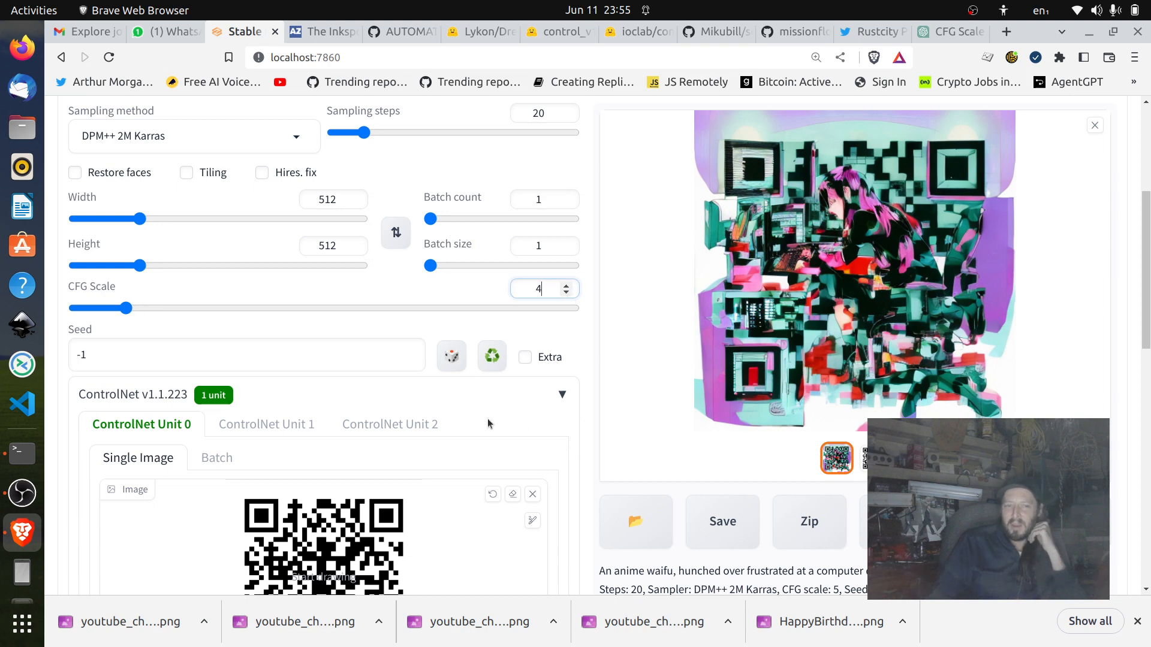
scroll(487, 418, "down", 2)
scroll(889, 347, "up", 3)
scroll(889, 348, "up", 1)
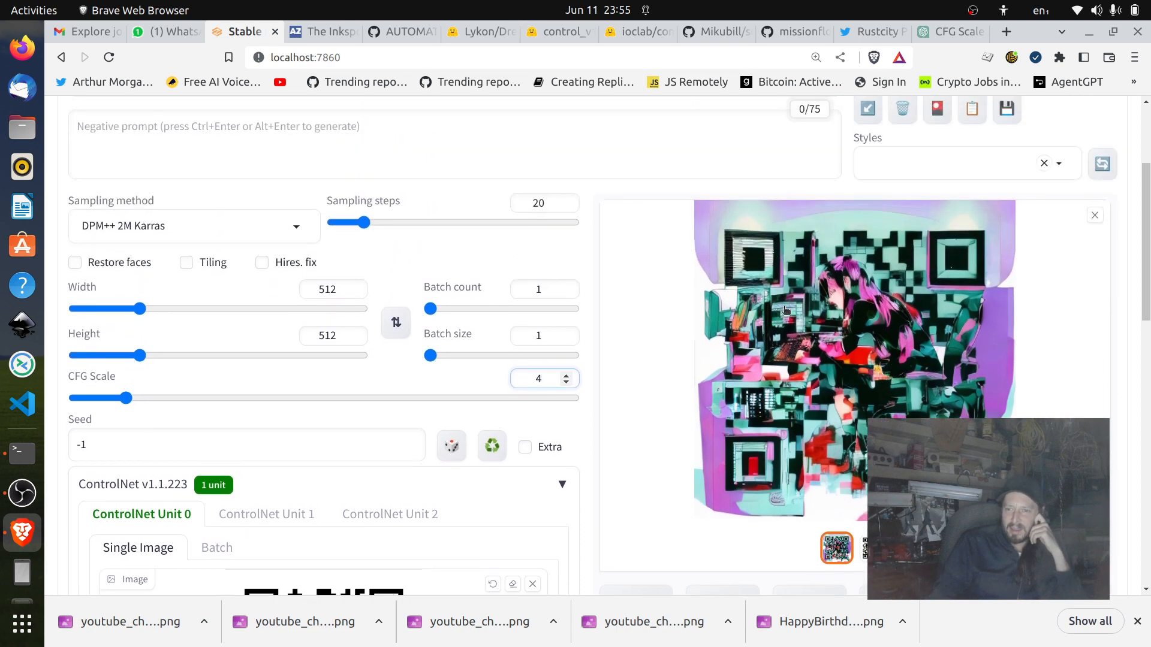
Check the ControlNet control weight against the CFG scale and generate another image.
scroll(465, 412, "down", 6)
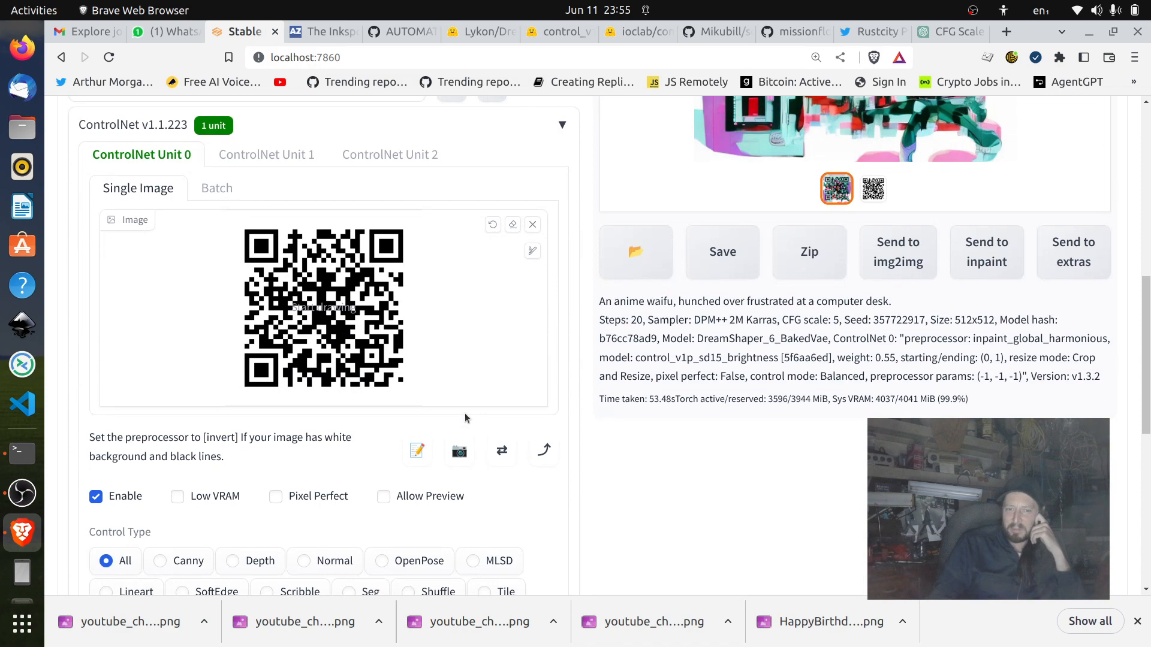
scroll(469, 394, "up", 1)
scroll(470, 394, "up", 1)
scroll(469, 394, "down", 6)
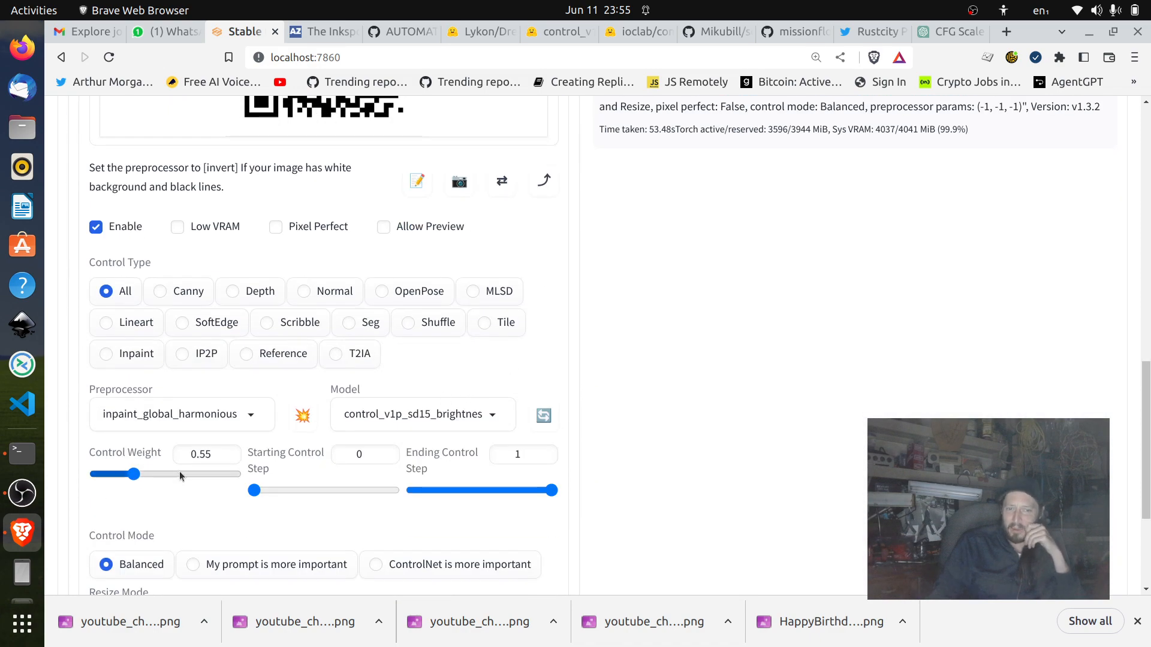
scroll(685, 424, "up", 10)
scroll(768, 395, "up", 5)
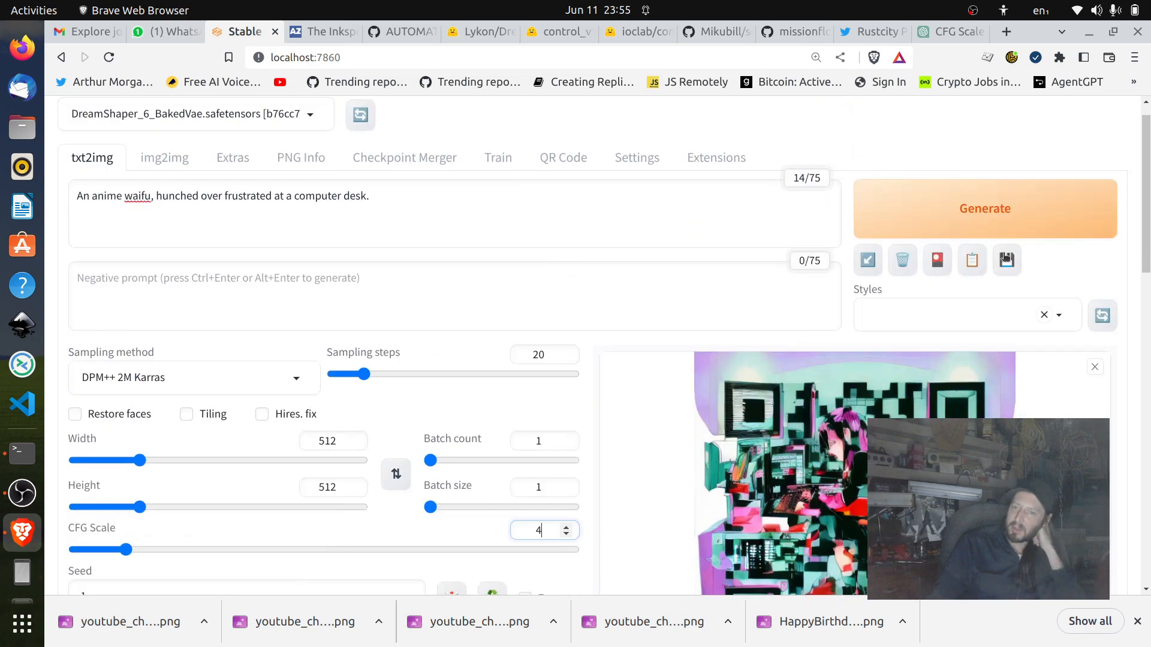
left_click(1049, 239)
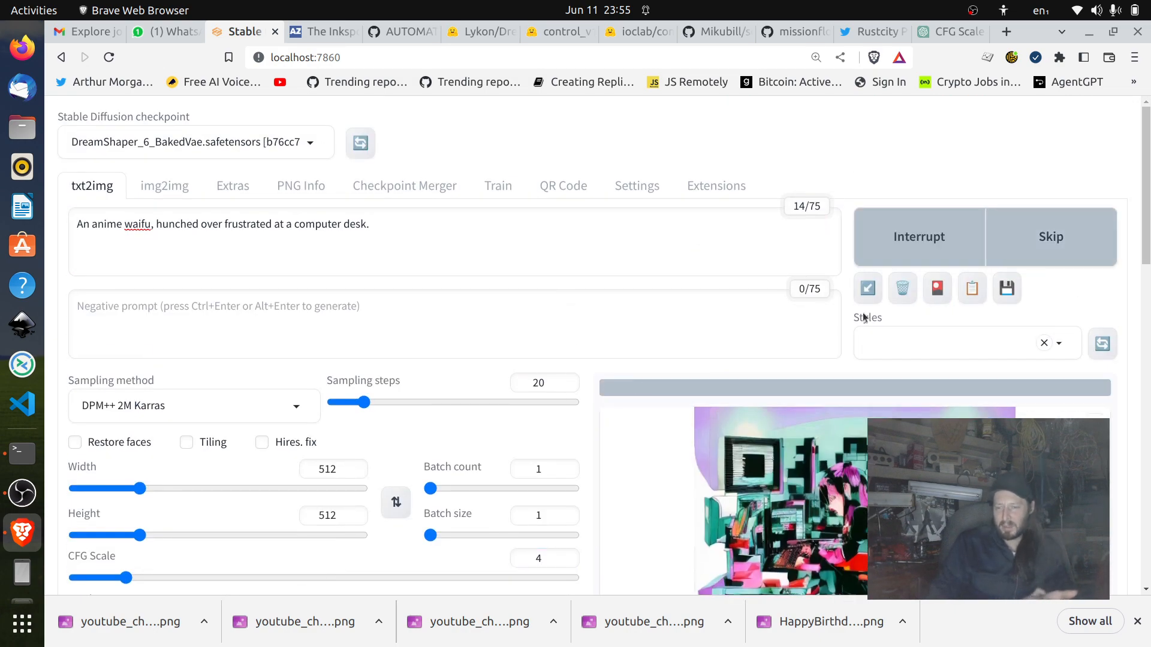
Review the prompt text, the txt2img settings and the previous result while the image is being generated.
scroll(681, 180, "down", 3)
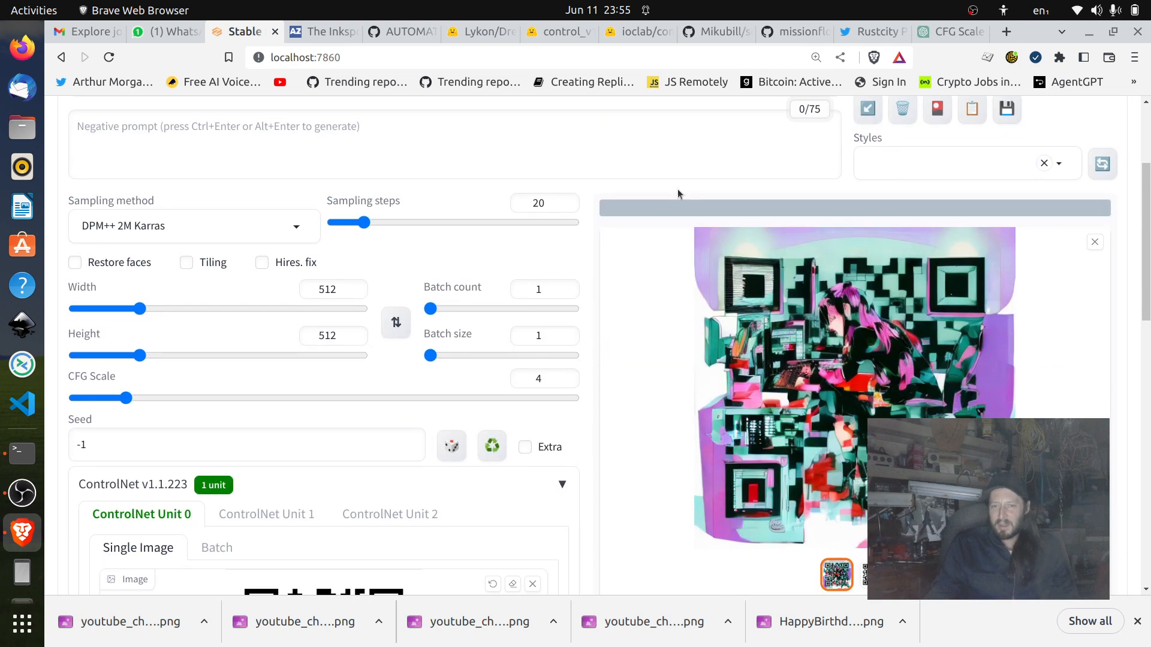
scroll(872, 386, "up", 2)
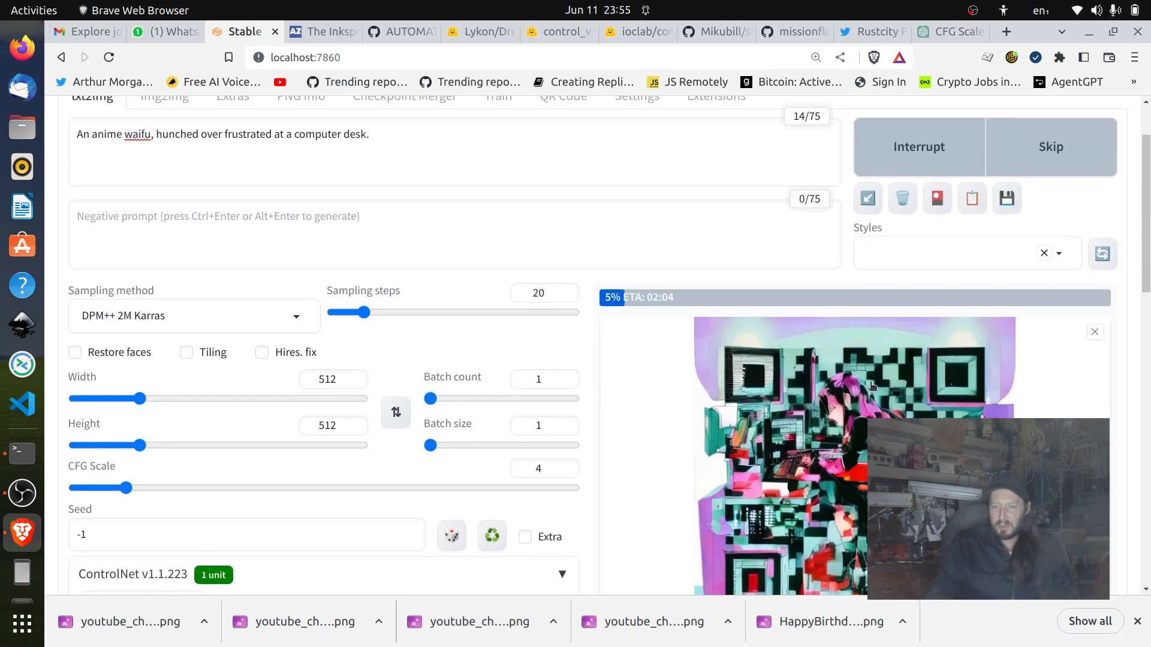
scroll(629, 402, "up", 2)
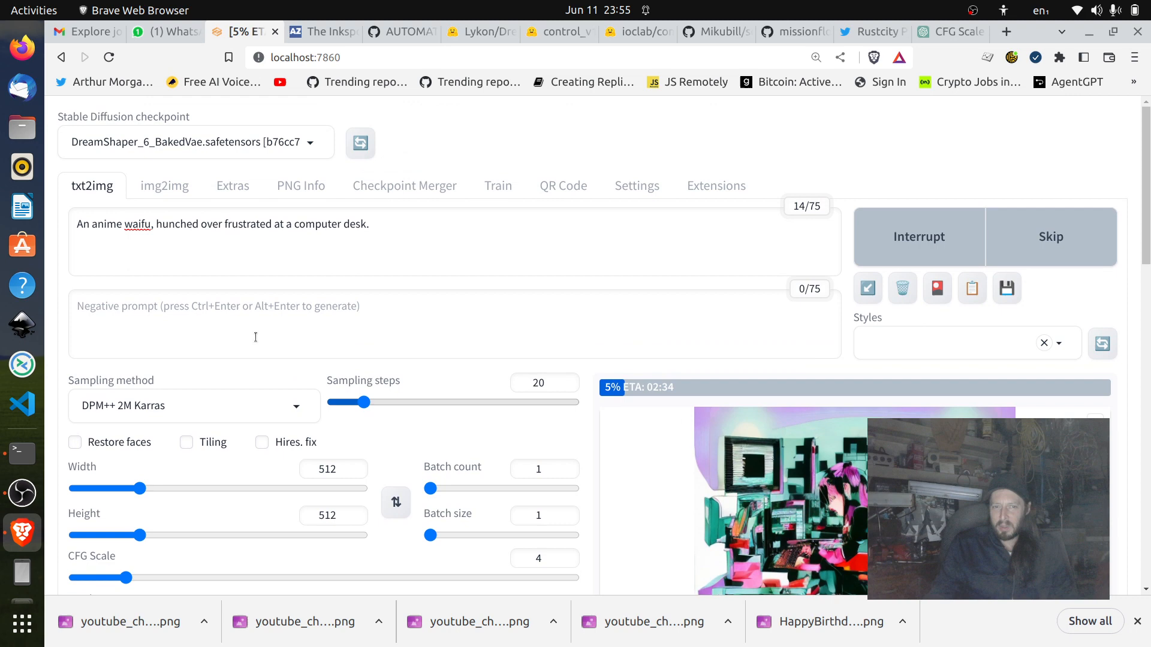
triple_click(278, 223)
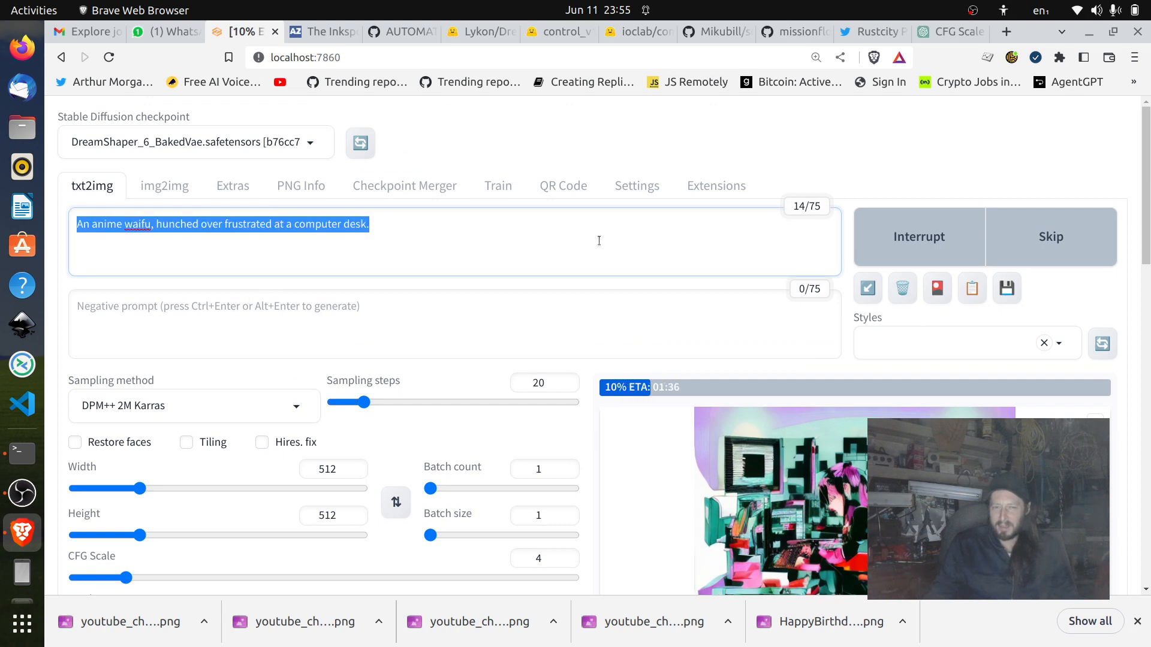
scroll(581, 324, "down", 6)
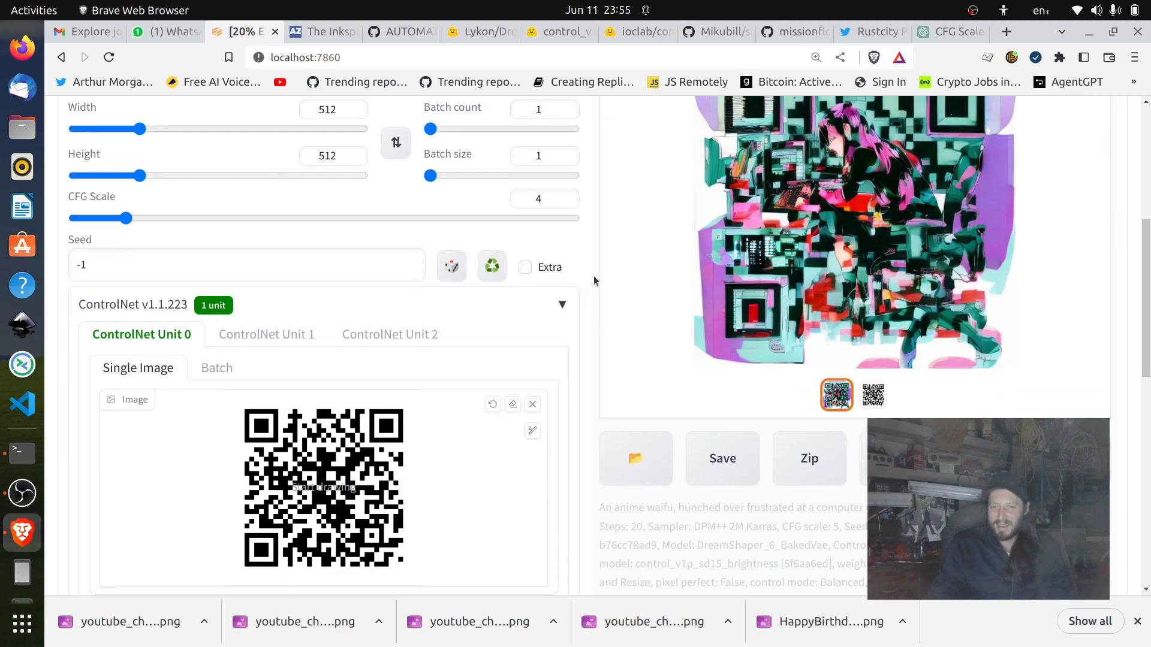
scroll(594, 277, "up", 3)
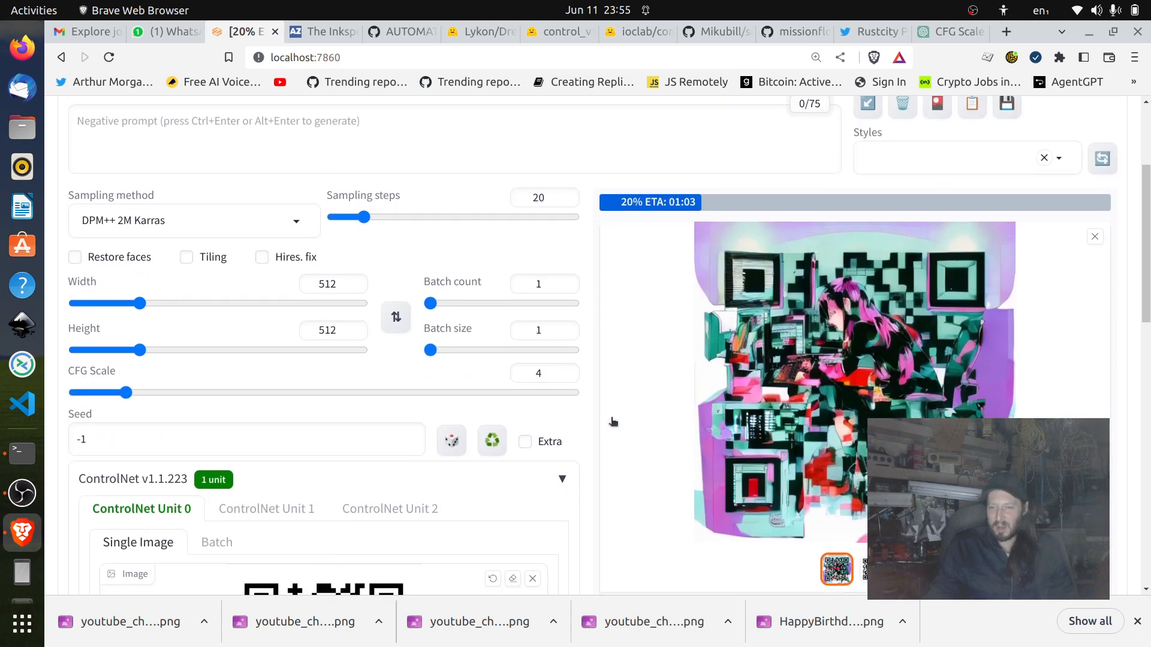
scroll(531, 413, "down", 3)
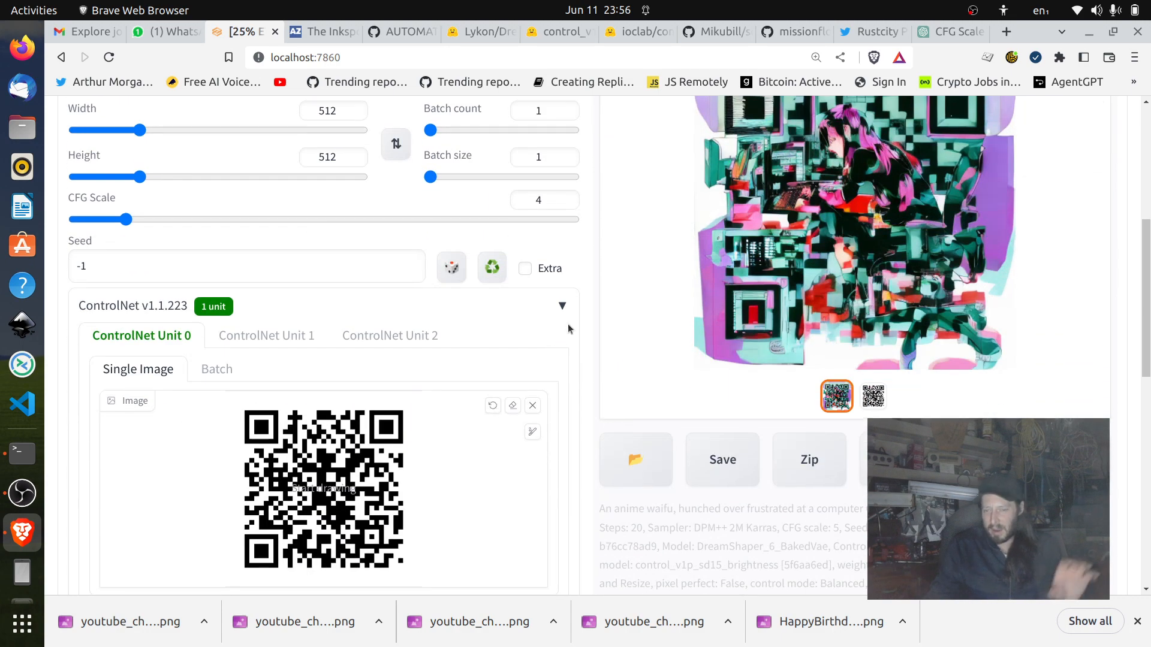
scroll(567, 323, "up", 2)
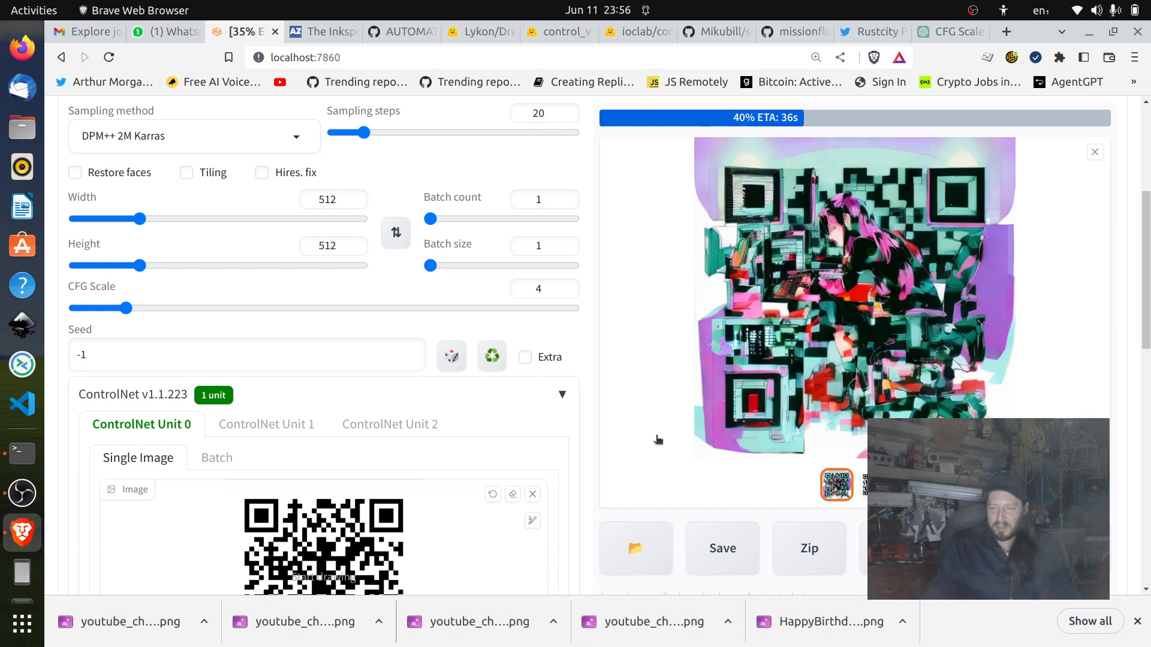
scroll(658, 441, "down", 3)
scroll(657, 441, "up", 5)
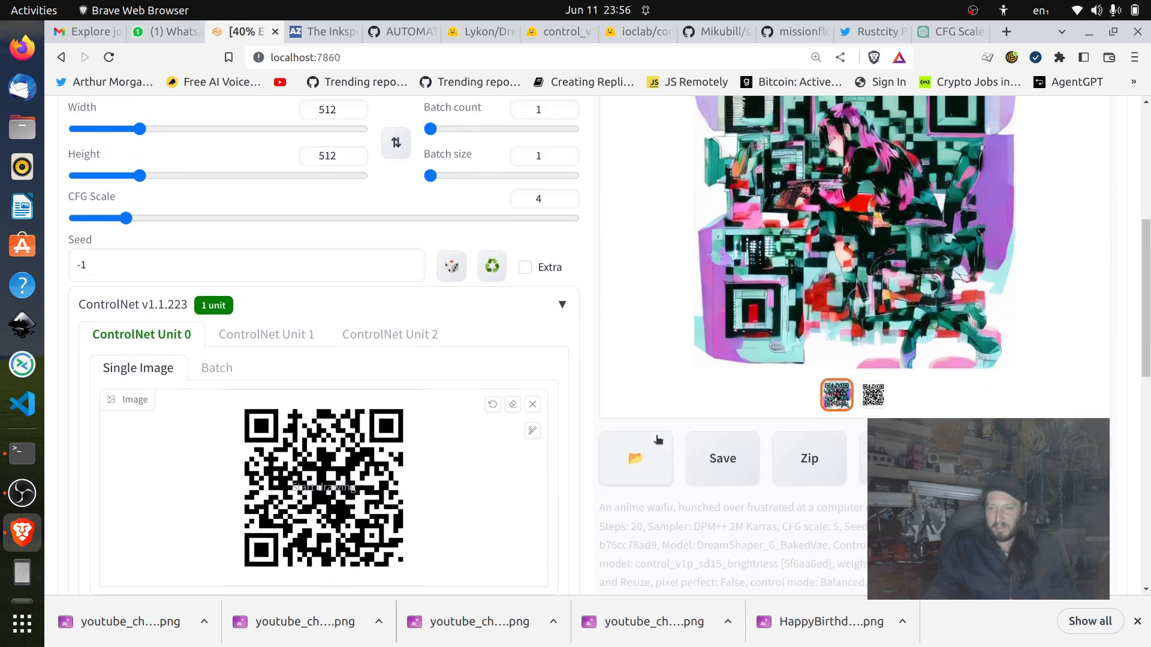
Compare the live preview and finished image with the prompt, the CFG scale and the ControlNet QR code.
scroll(658, 441, "down", 5)
scroll(658, 440, "up", 4)
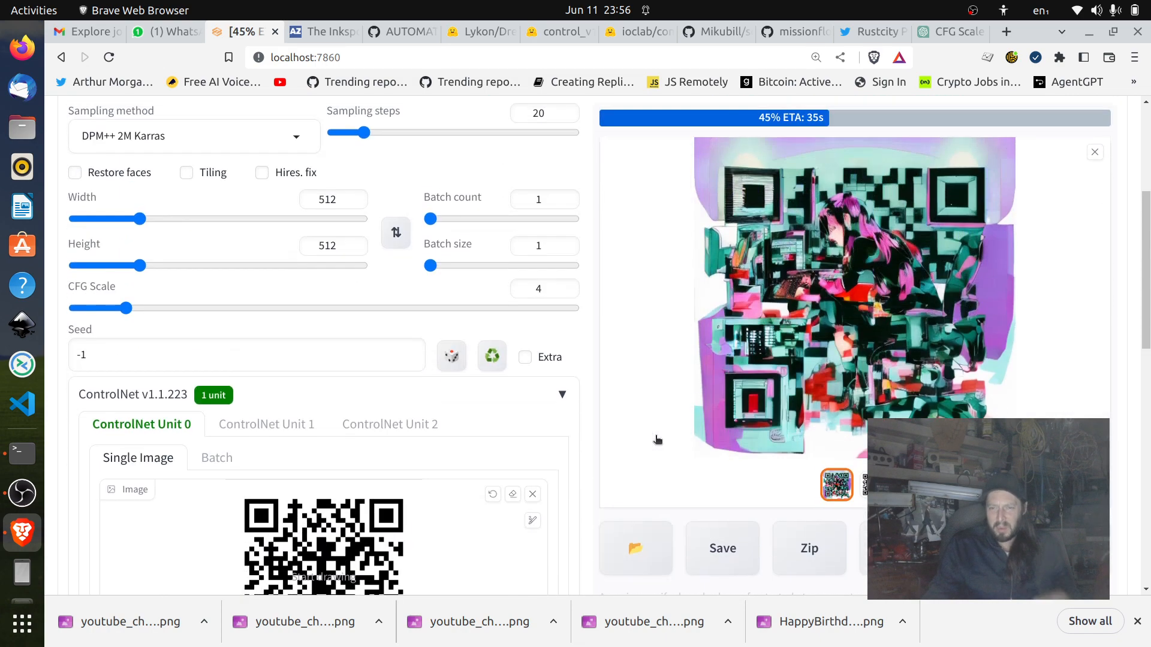
scroll(658, 441, "up", 1)
scroll(658, 441, "up", 3)
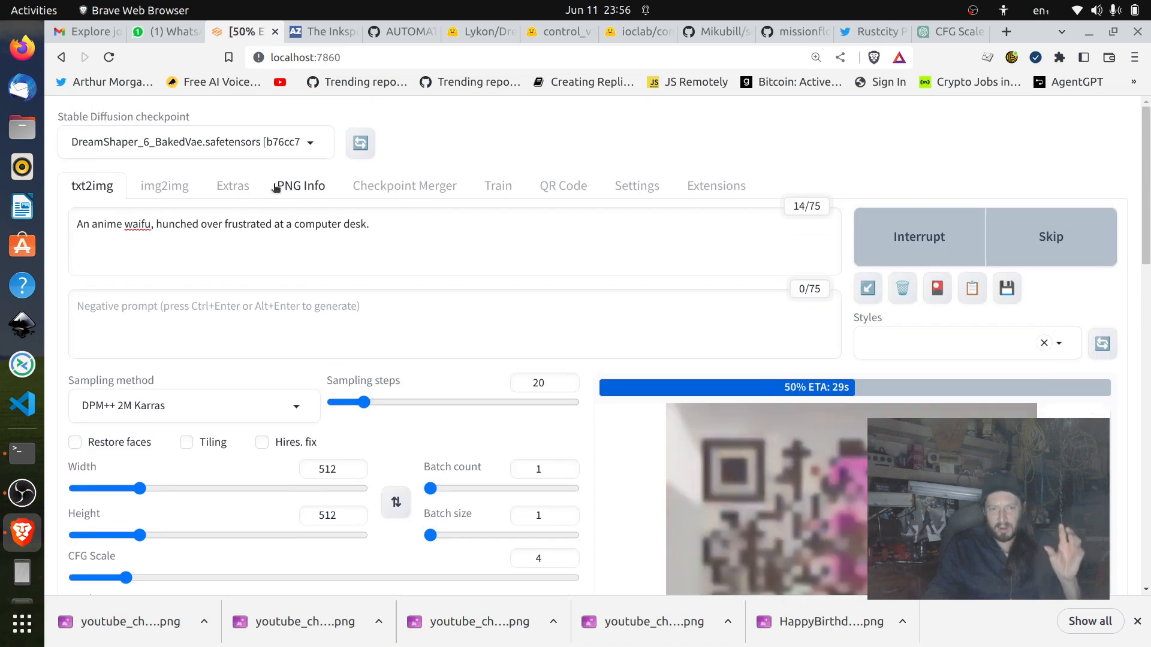
scroll(574, 282, "down", 4)
scroll(576, 287, "down", 1)
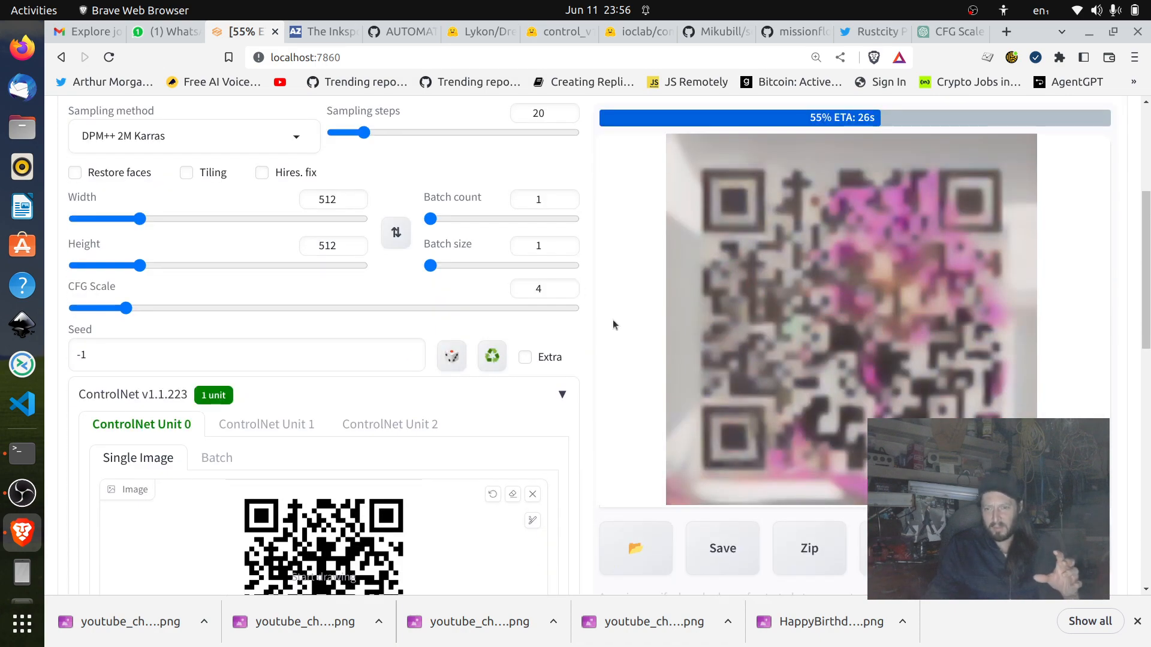
scroll(588, 339, "down", 3)
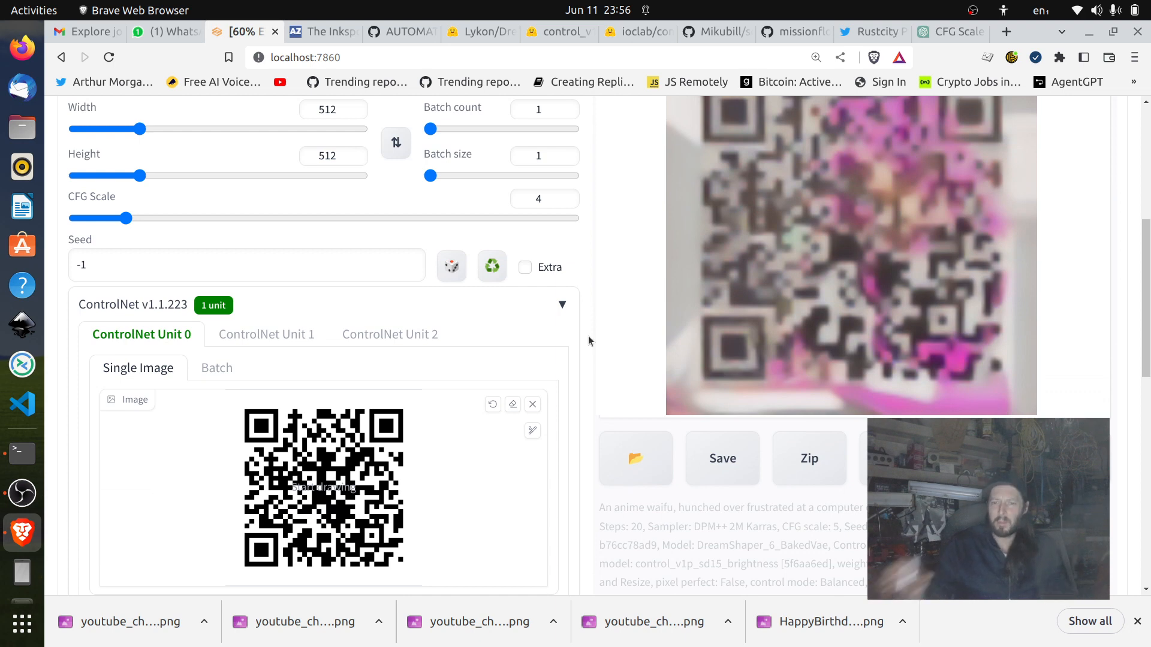
scroll(588, 339, "down", 1)
scroll(588, 341, "up", 3)
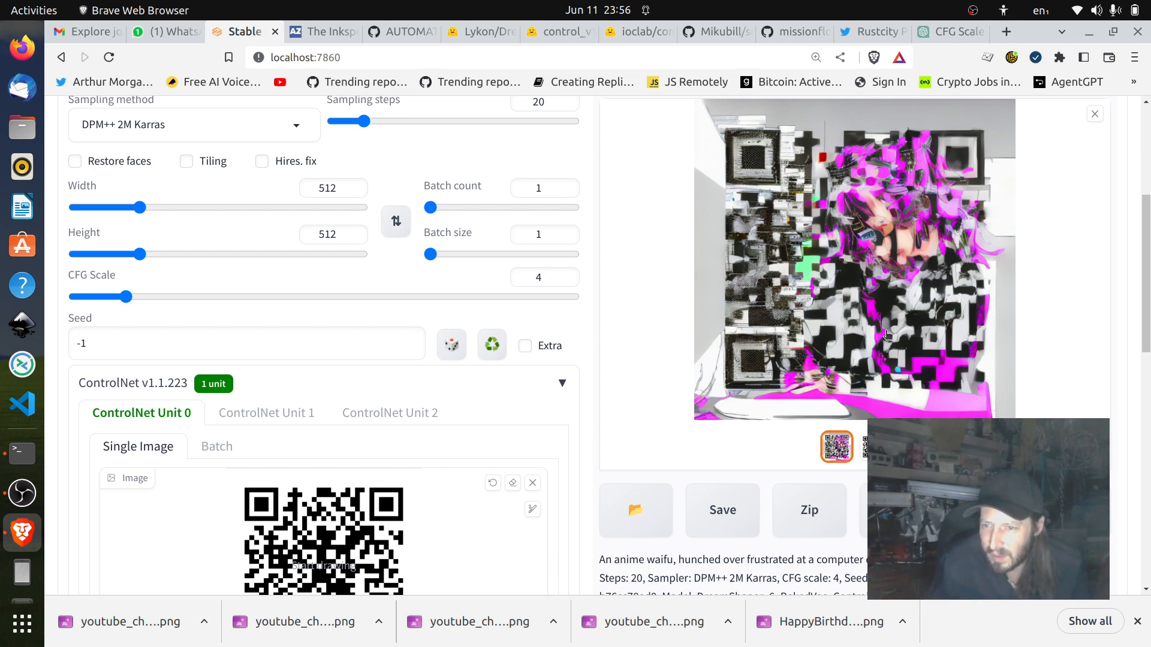
Lower the ControlNet control weight slightly and generate a new image with the same prompt.
scroll(382, 404, "down", 6)
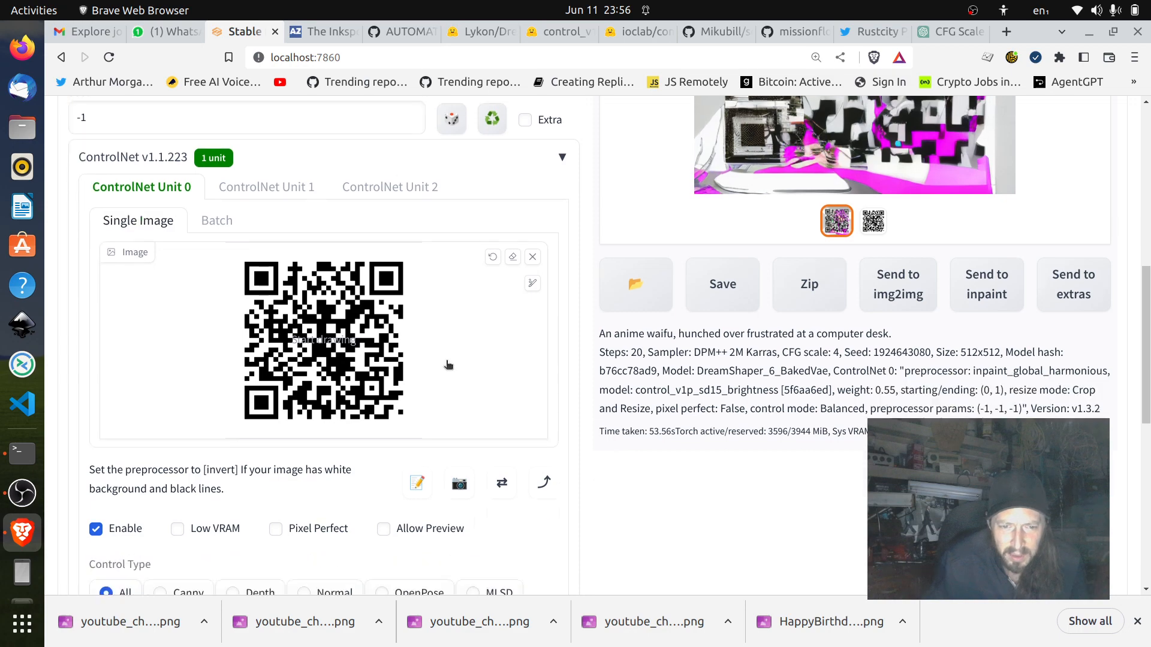
scroll(447, 364, "down", 6)
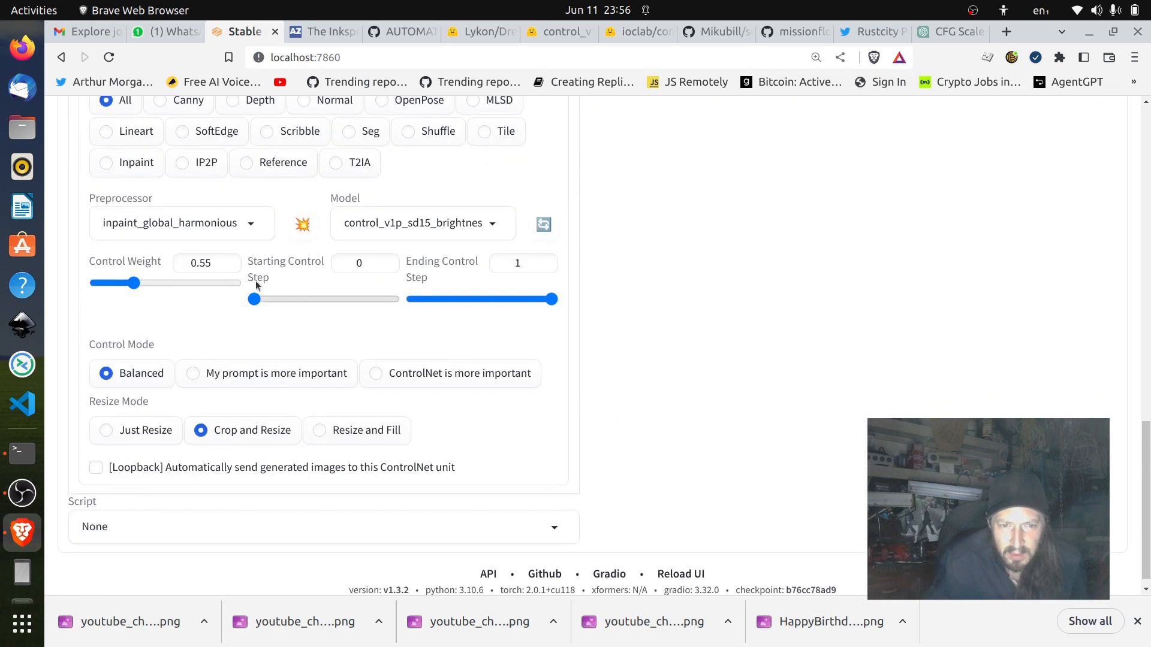
left_click(233, 270)
scroll(717, 278, "up", 17)
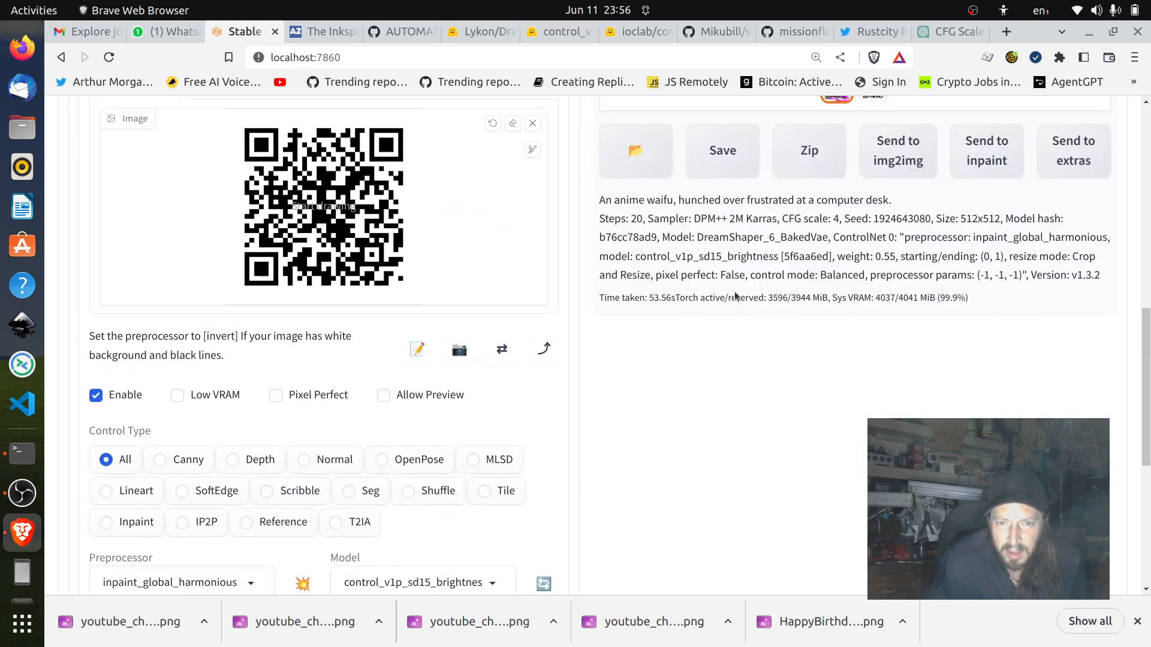
scroll(757, 330, "down", 5)
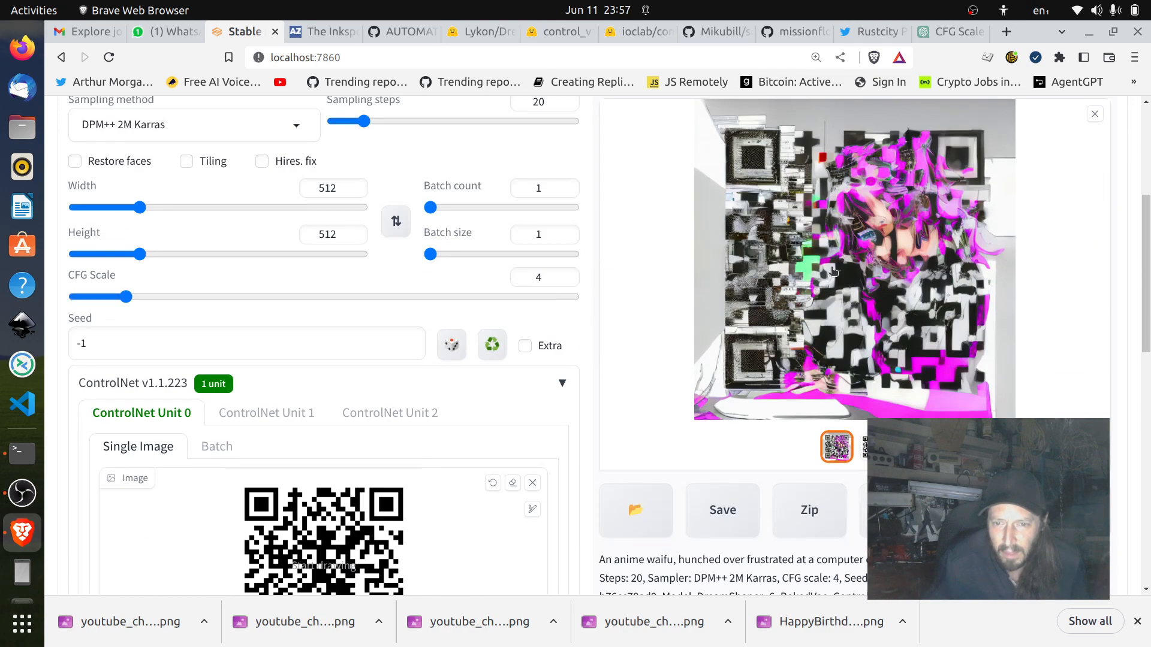
scroll(833, 272, "up", 5)
left_click(1017, 242)
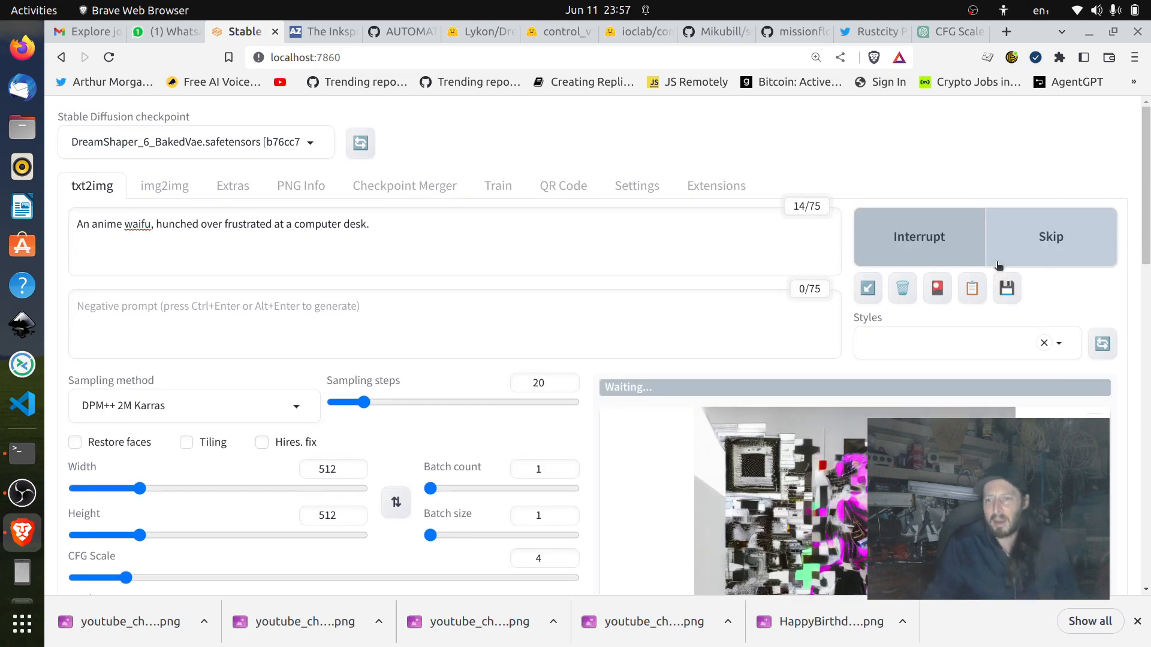
Review the prompt, the CFG scale, the ControlNet QR code and the previous result while the image is being generated.
scroll(455, 251, "down", 7)
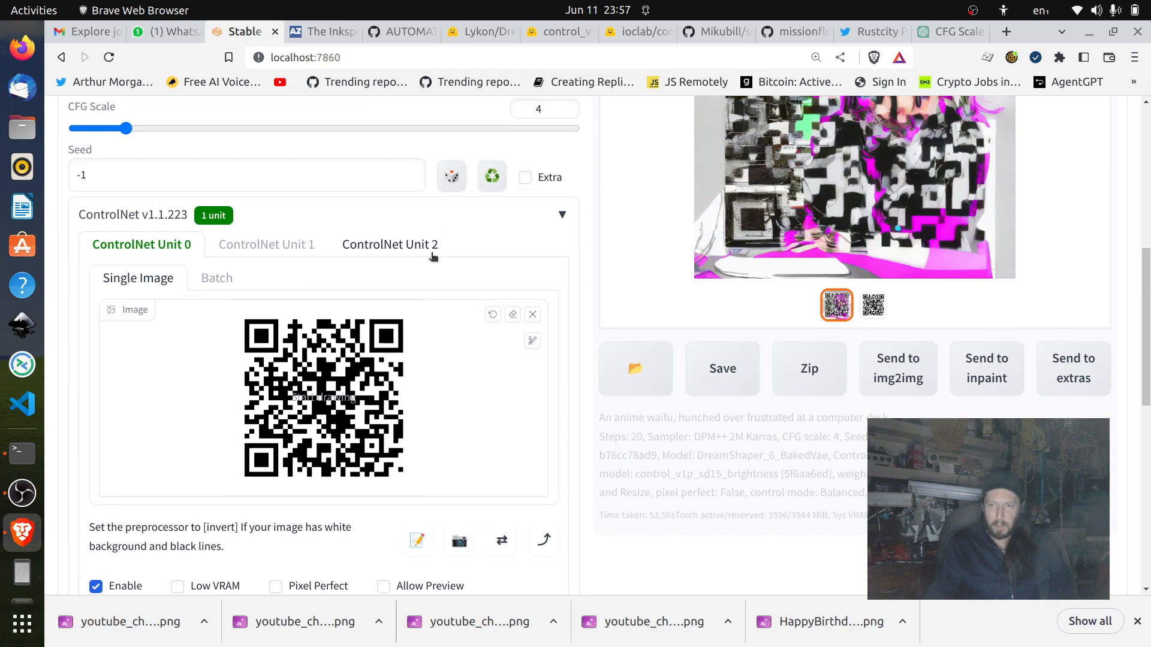
scroll(631, 288, "up", 5)
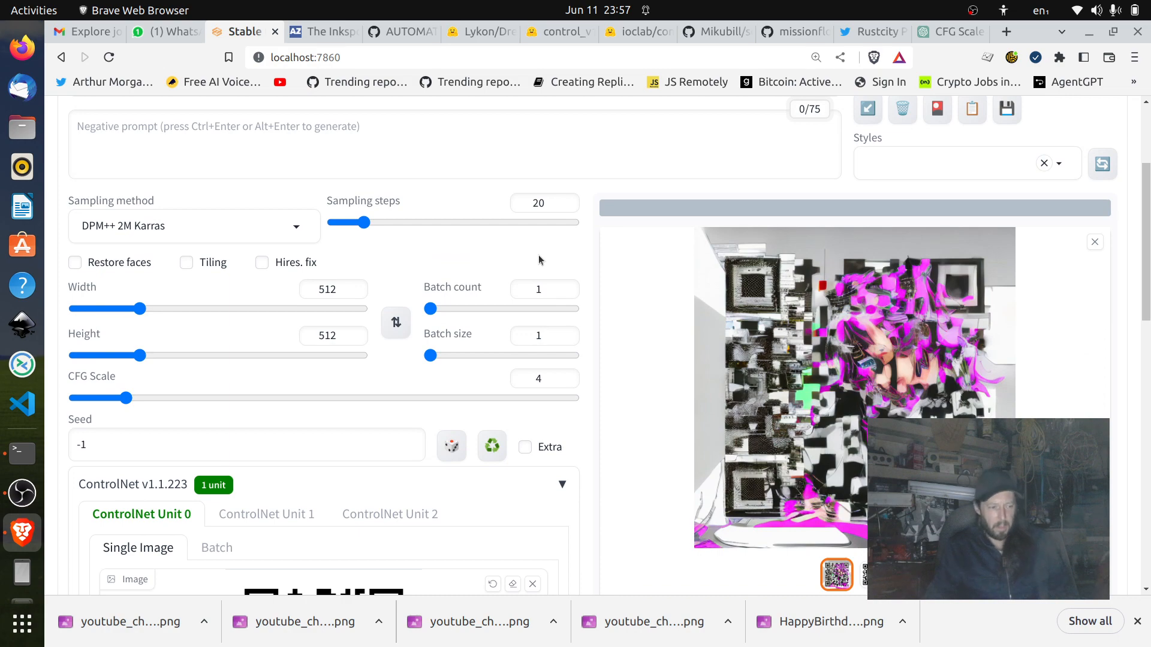
scroll(564, 239, "up", 3)
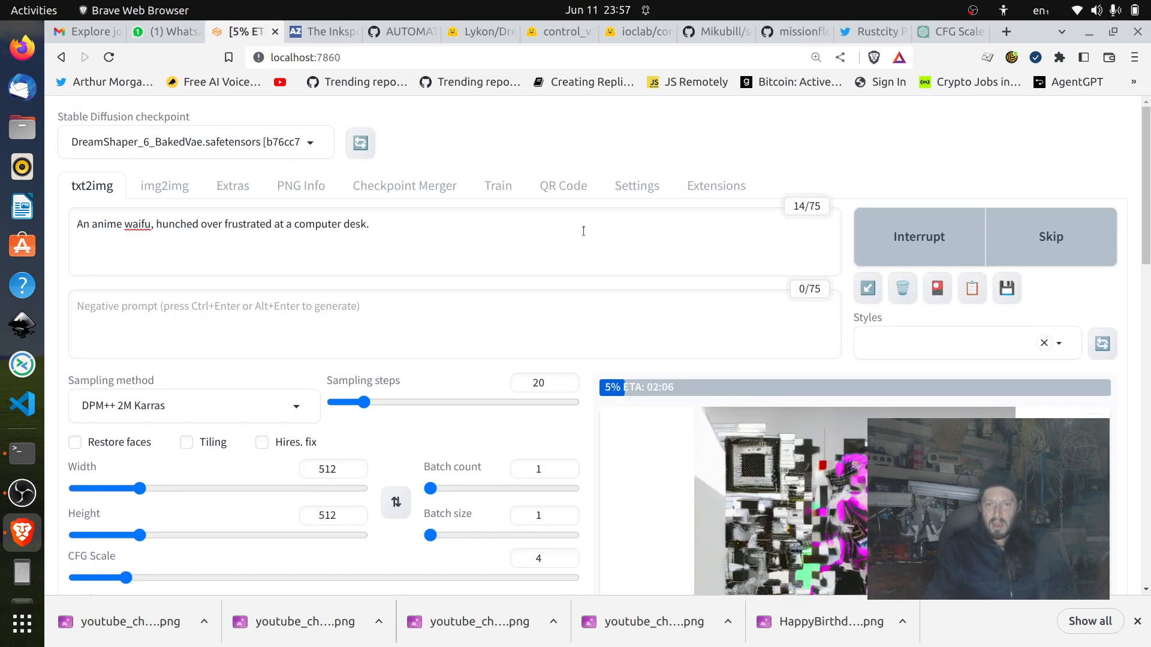
scroll(653, 400, "down", 10)
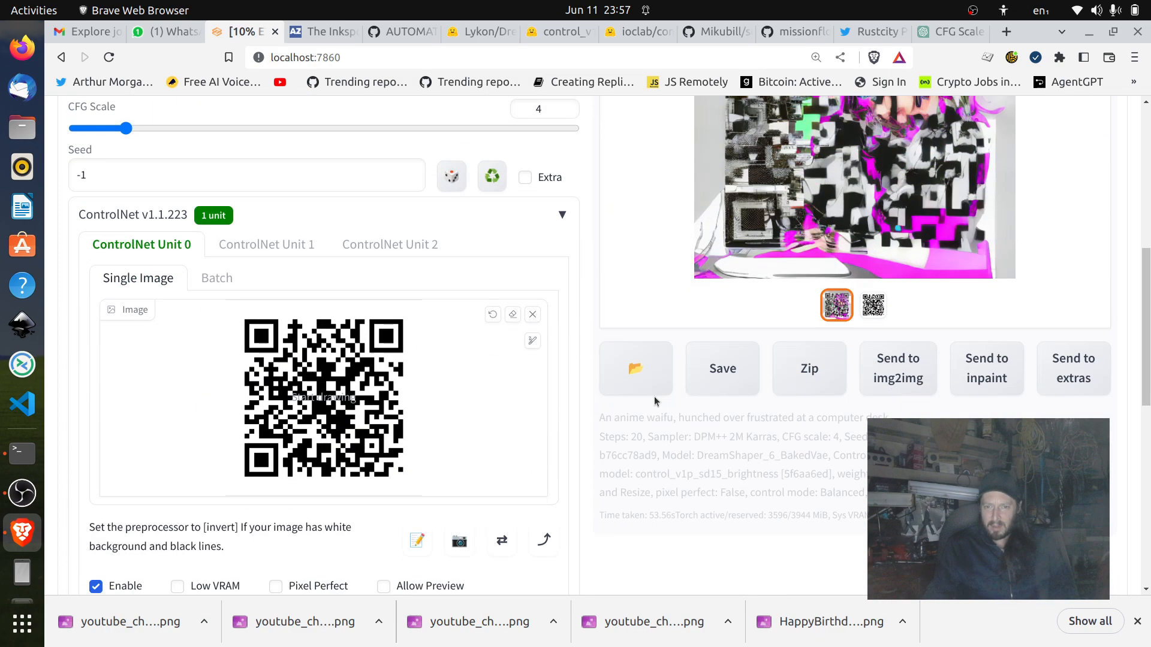
scroll(641, 394, "up", 10)
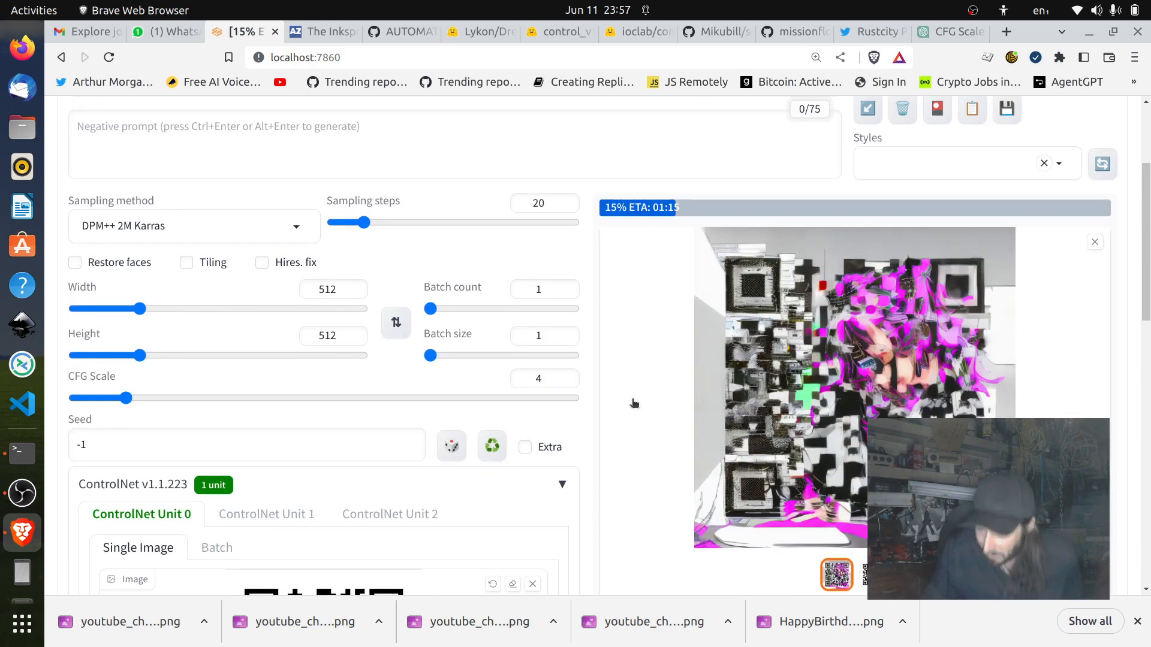
scroll(653, 302, "down", 3)
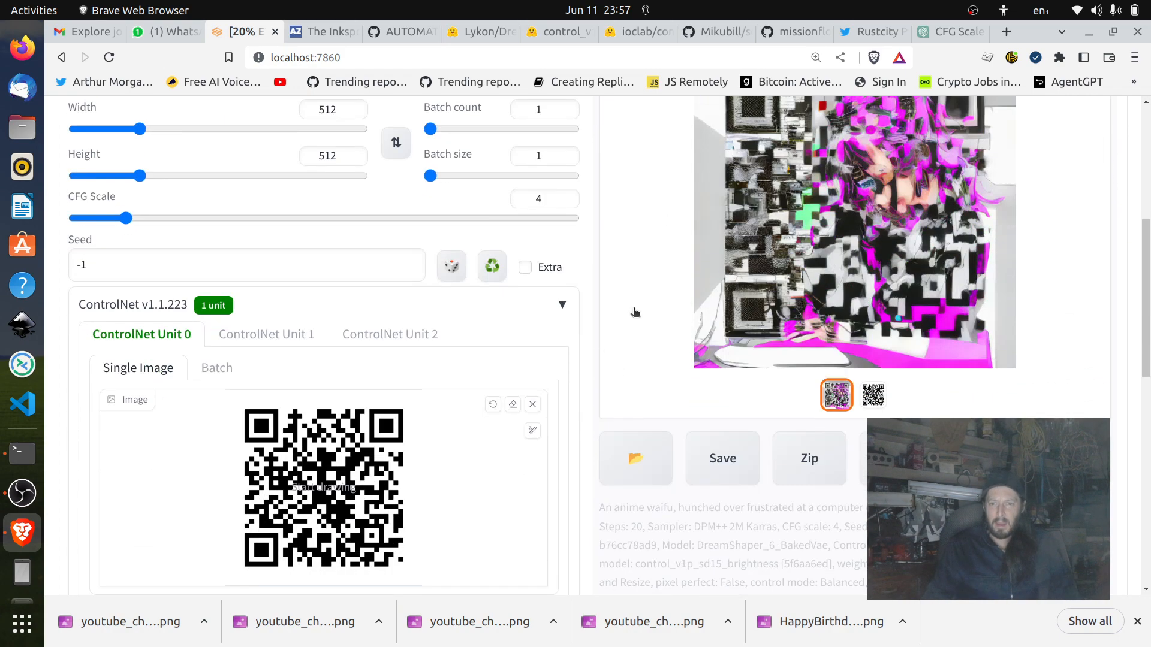
scroll(636, 311, "up", 3)
scroll(636, 311, "down", 3)
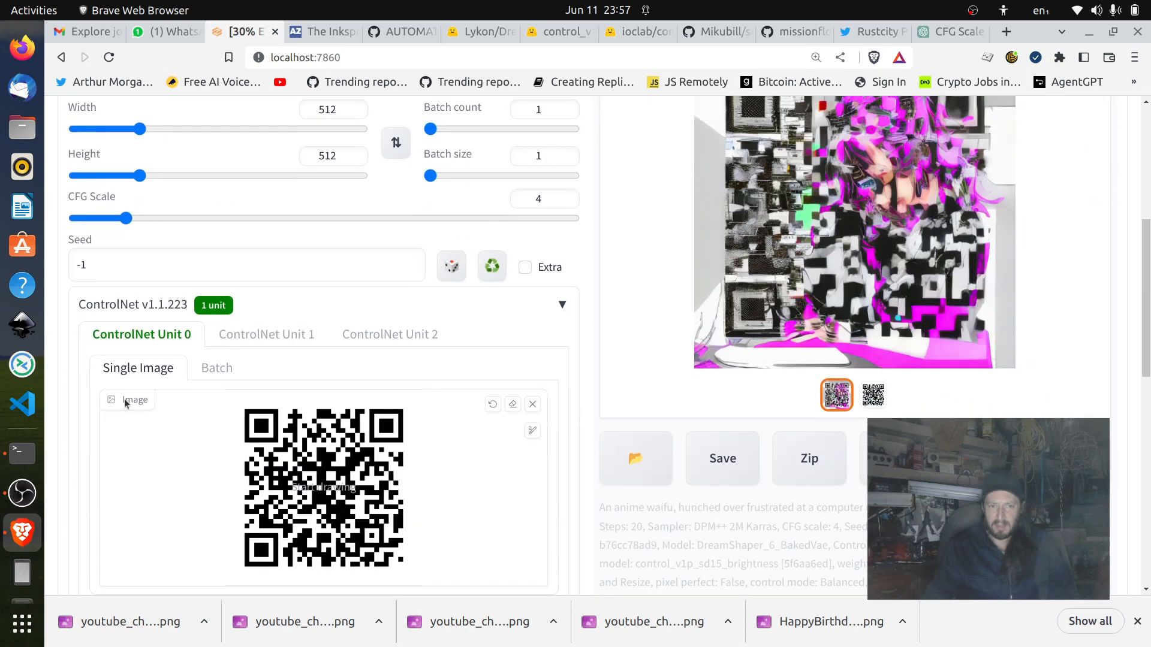
Look over the empty ControlNet Unit 1 settings and its preprocessor options, then return to ControlNet Unit 0.
left_click(269, 335)
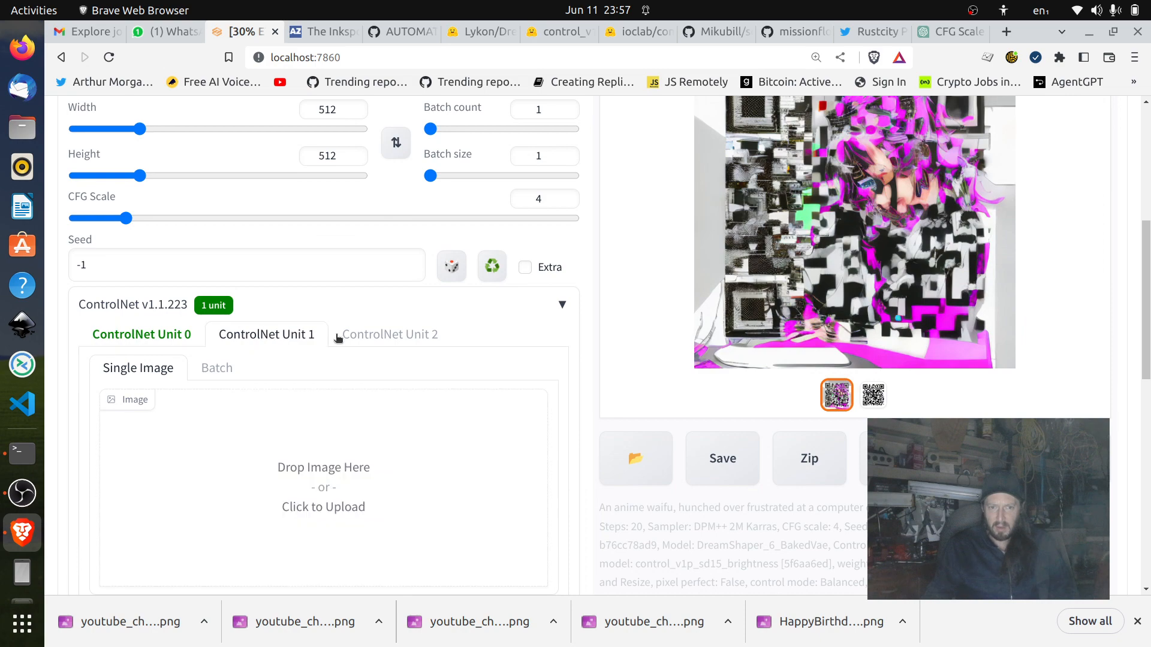
scroll(296, 332, "down", 5)
scroll(295, 279, "up", 2)
scroll(333, 450, "down", 4)
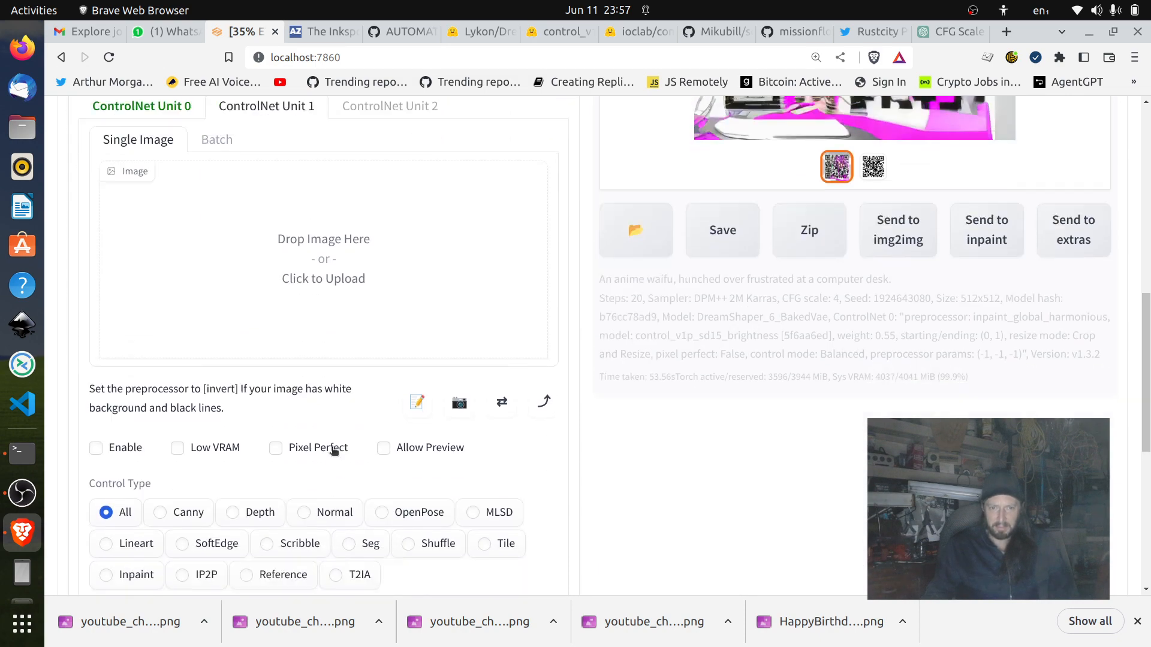
left_click(156, 412)
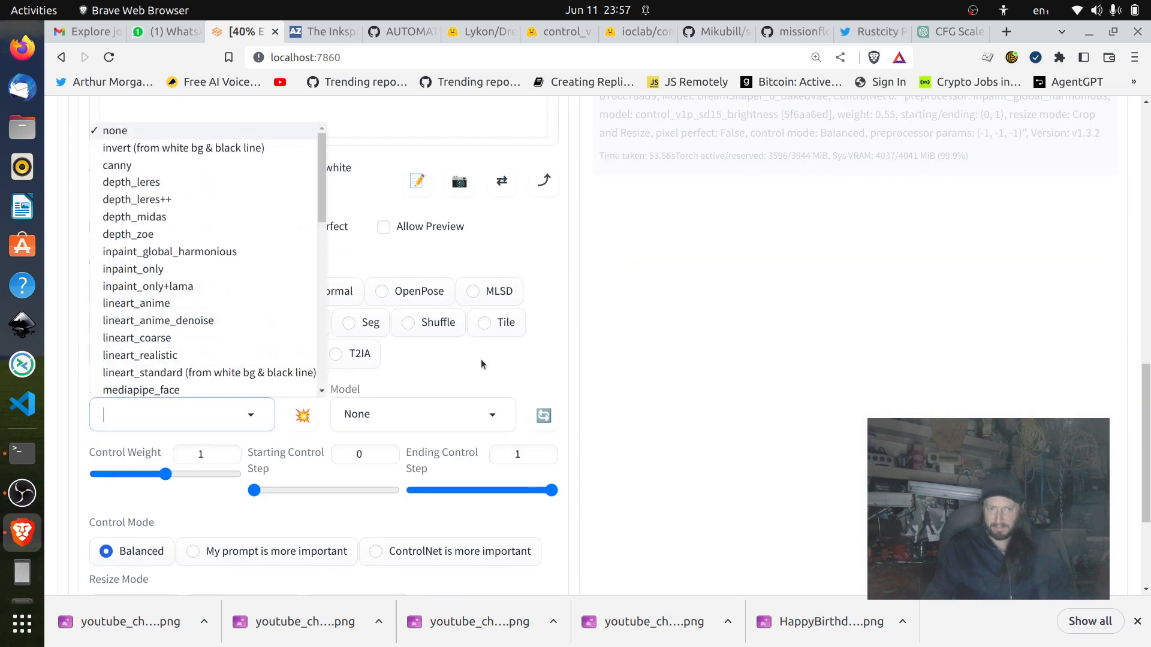
left_click(768, 266)
scroll(701, 299, "up", 7)
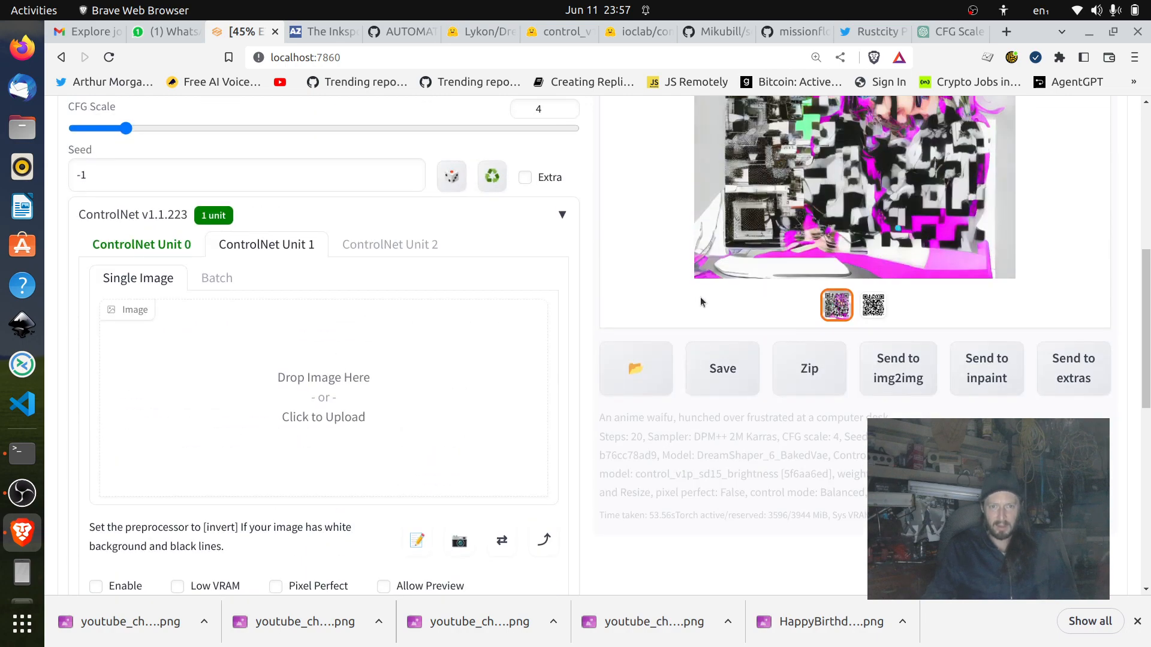
left_click(144, 340)
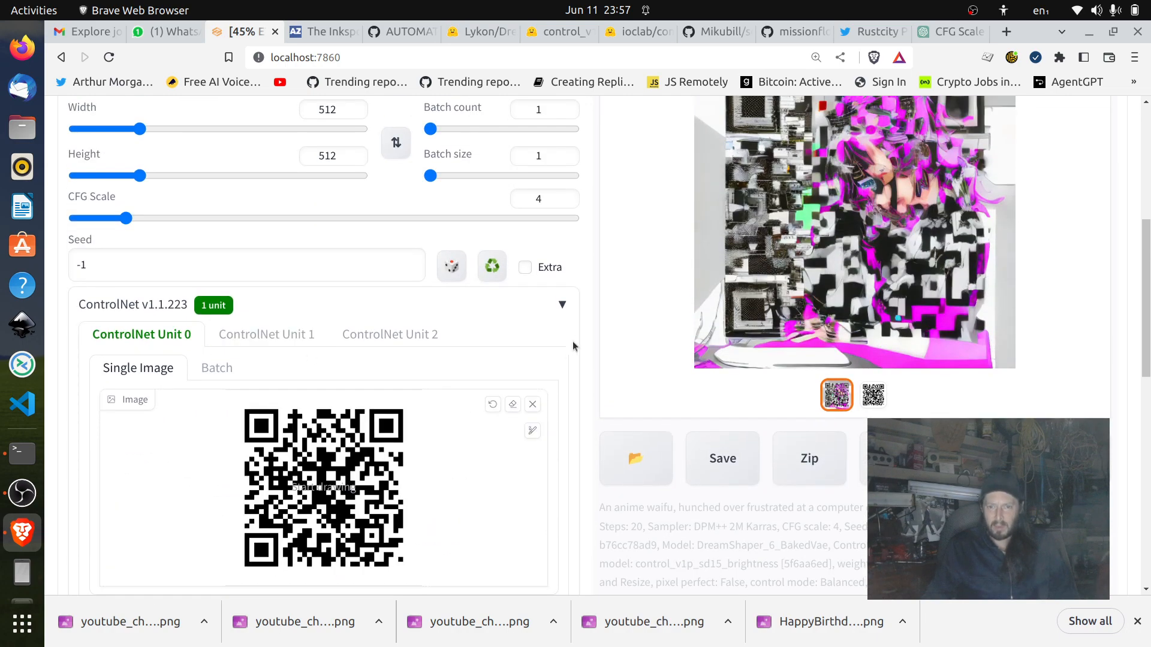
Watch the live preview and examine the finished image against the txt2img settings.
scroll(573, 342, "up", 3)
scroll(582, 341, "down", 2)
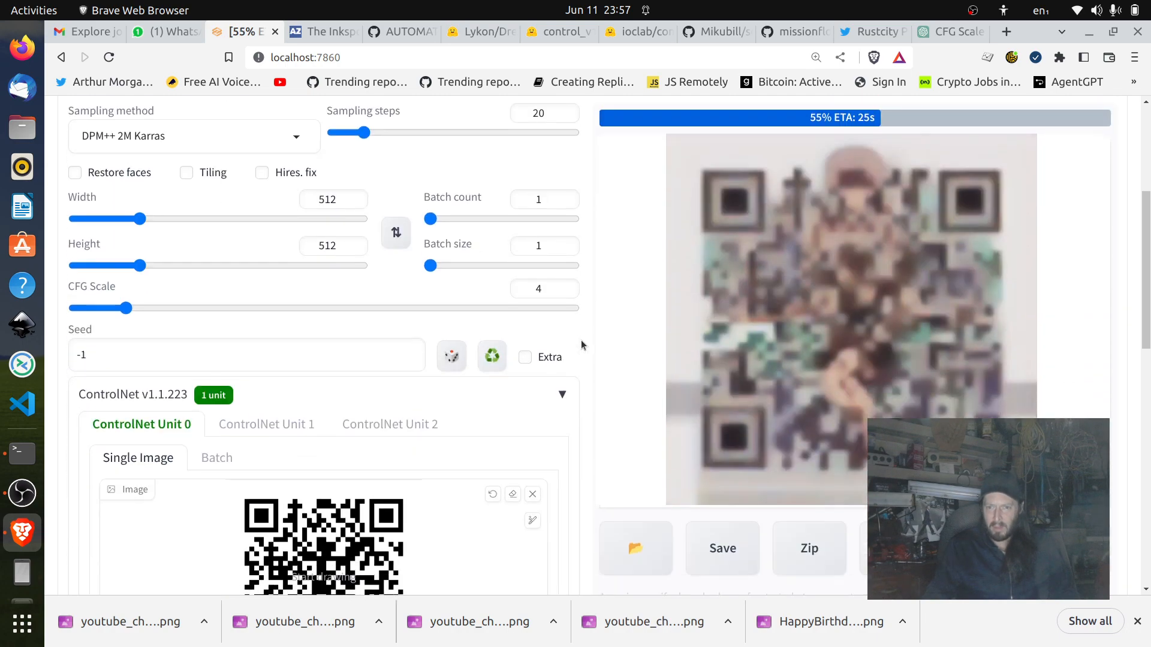
scroll(561, 343, "up", 1)
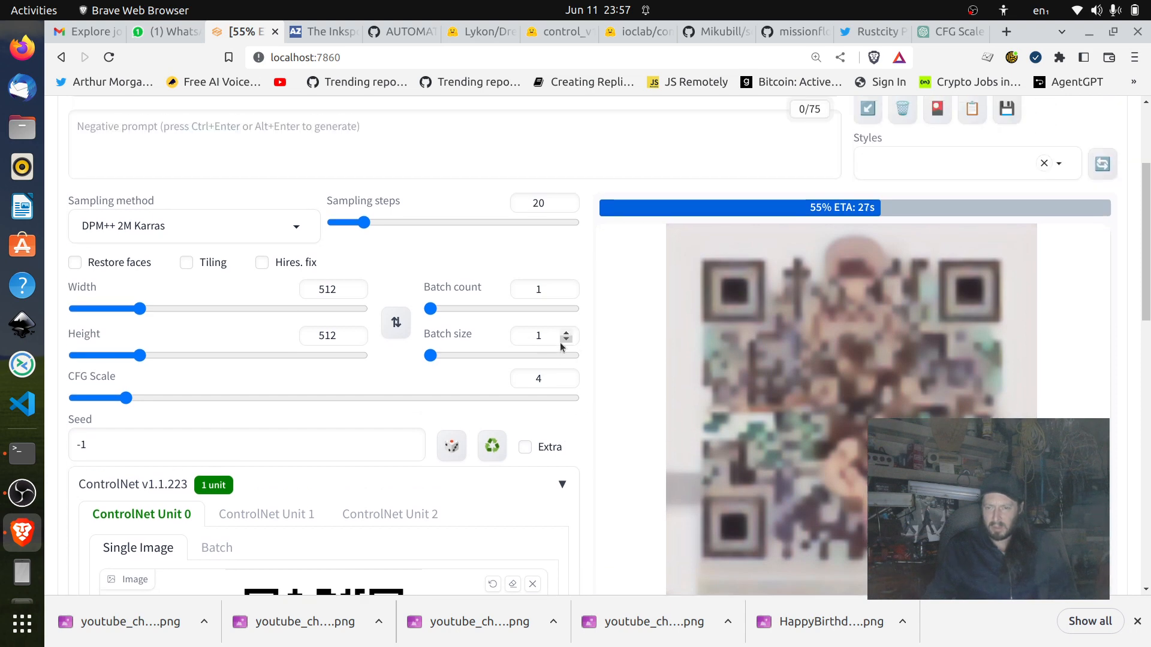
scroll(600, 335, "down", 1)
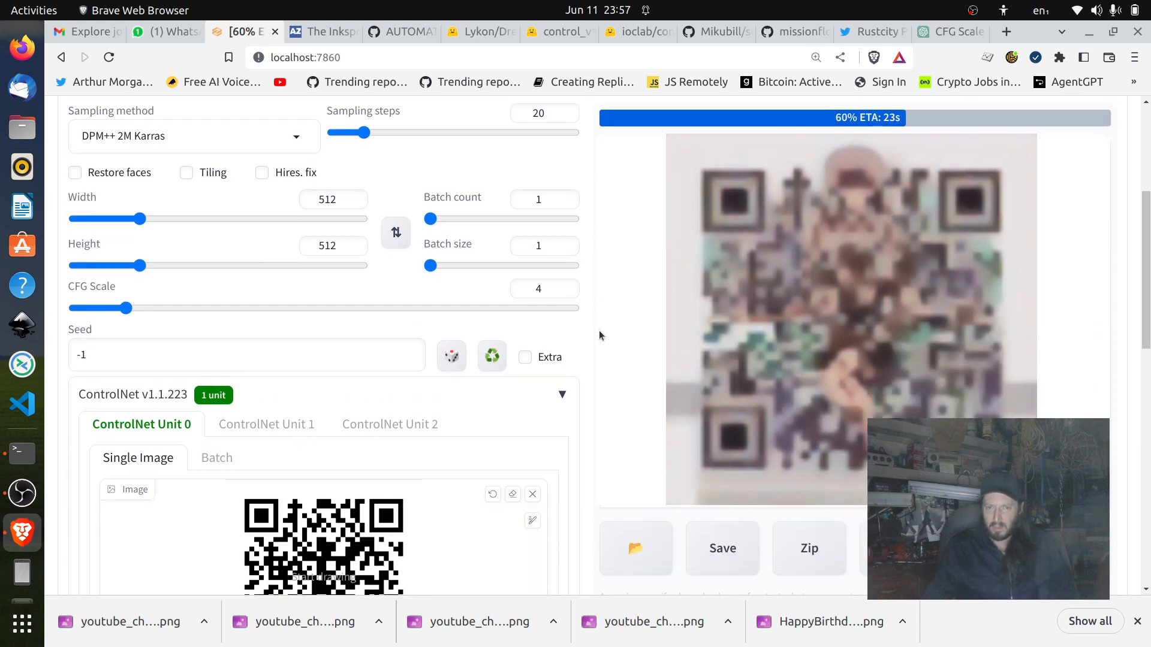
scroll(599, 335, "up", 2)
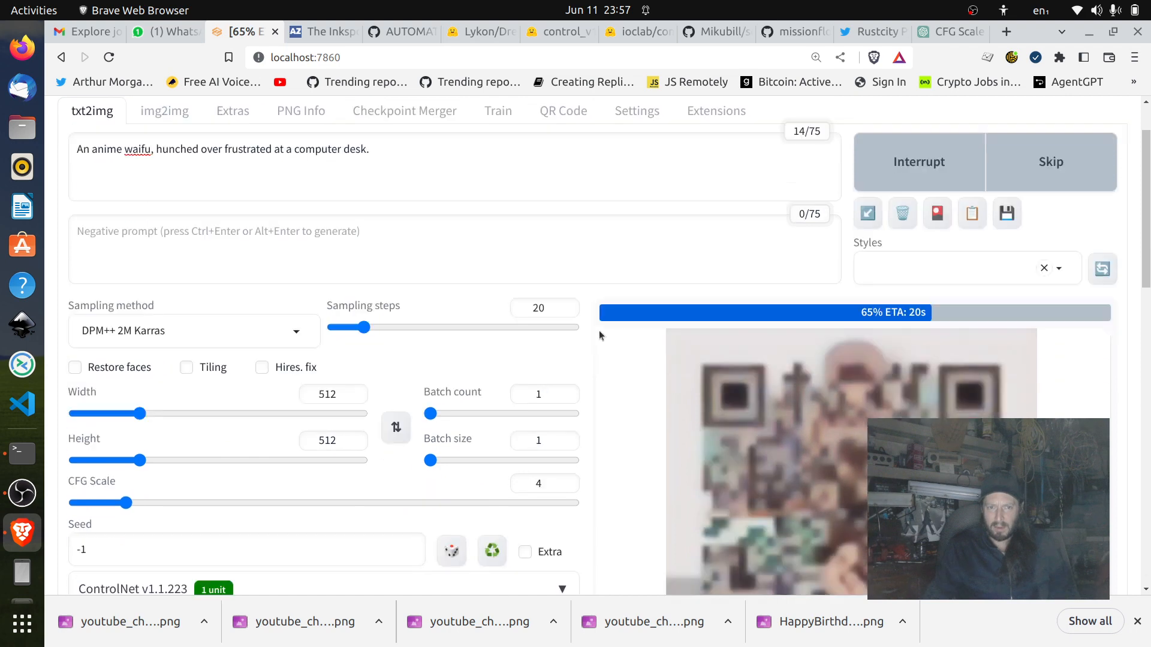
scroll(599, 335, "down", 2)
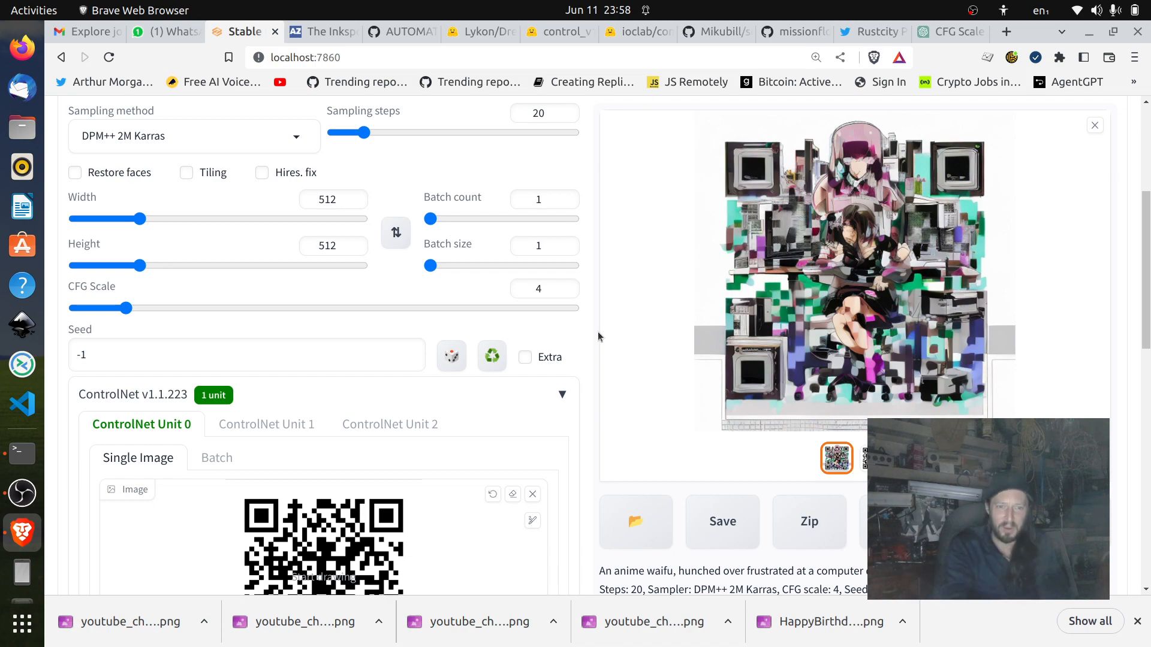
Check the ControlNet control weight, set the CFG scale to 3.5 and generate a new image.
scroll(380, 355, "down", 8)
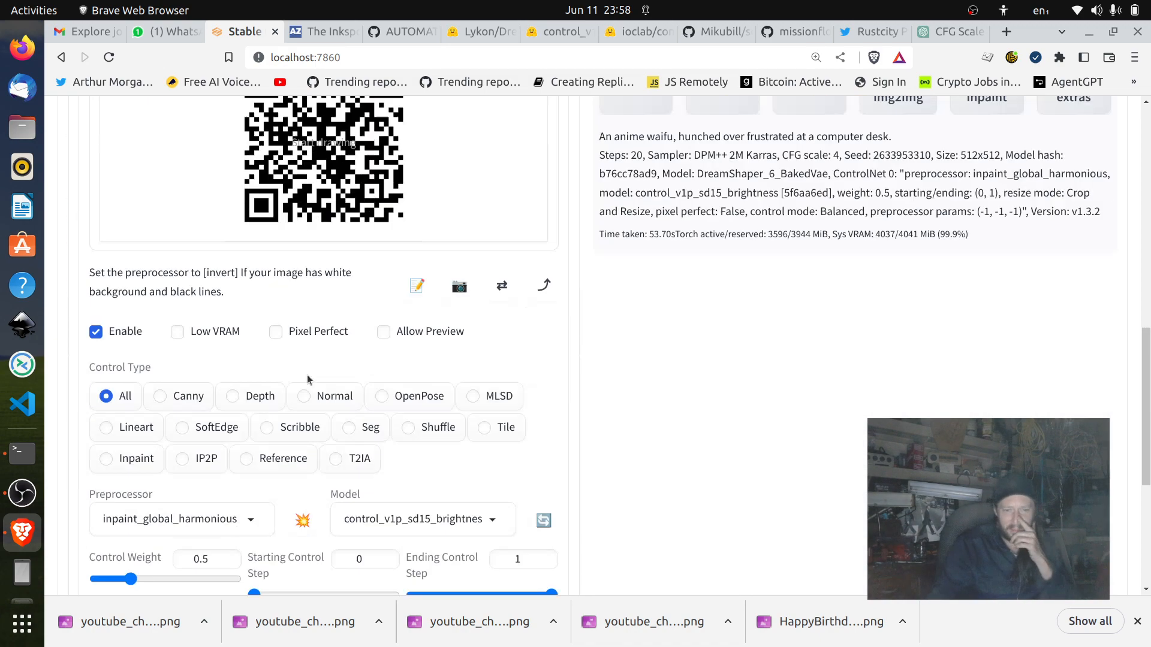
scroll(306, 375, "up", 8)
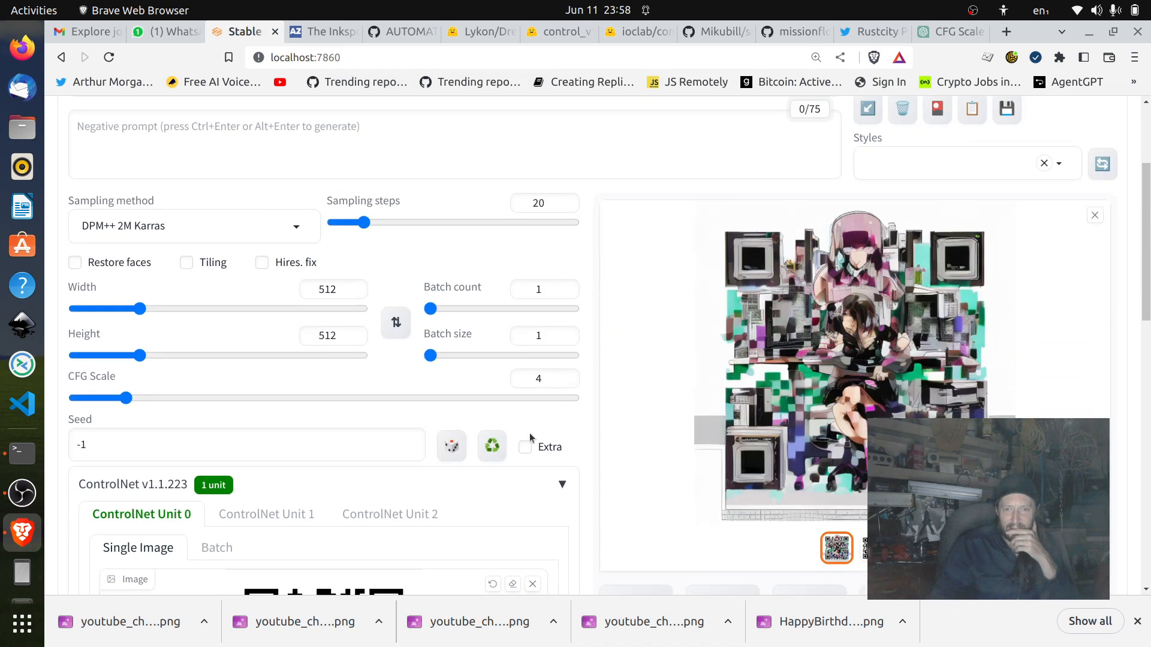
left_click(566, 382)
scroll(976, 355, "up", 3)
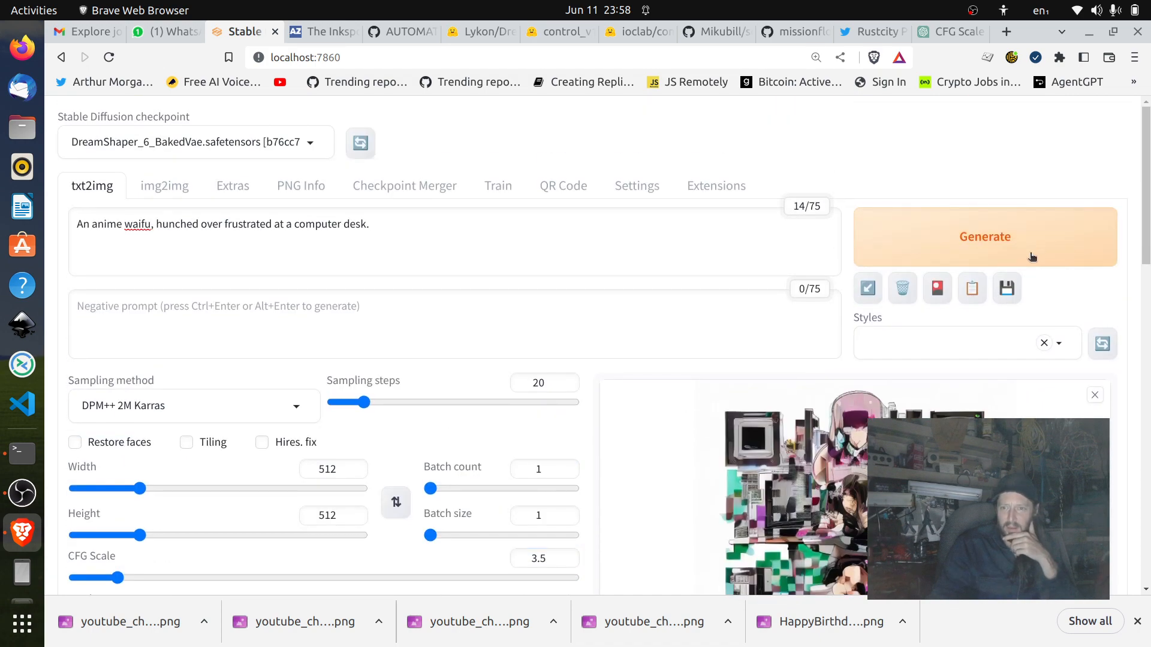
left_click(1031, 255)
Check the generation progress in the terminal running the web UI and return to the browser.
scroll(1107, 414, "down", 3)
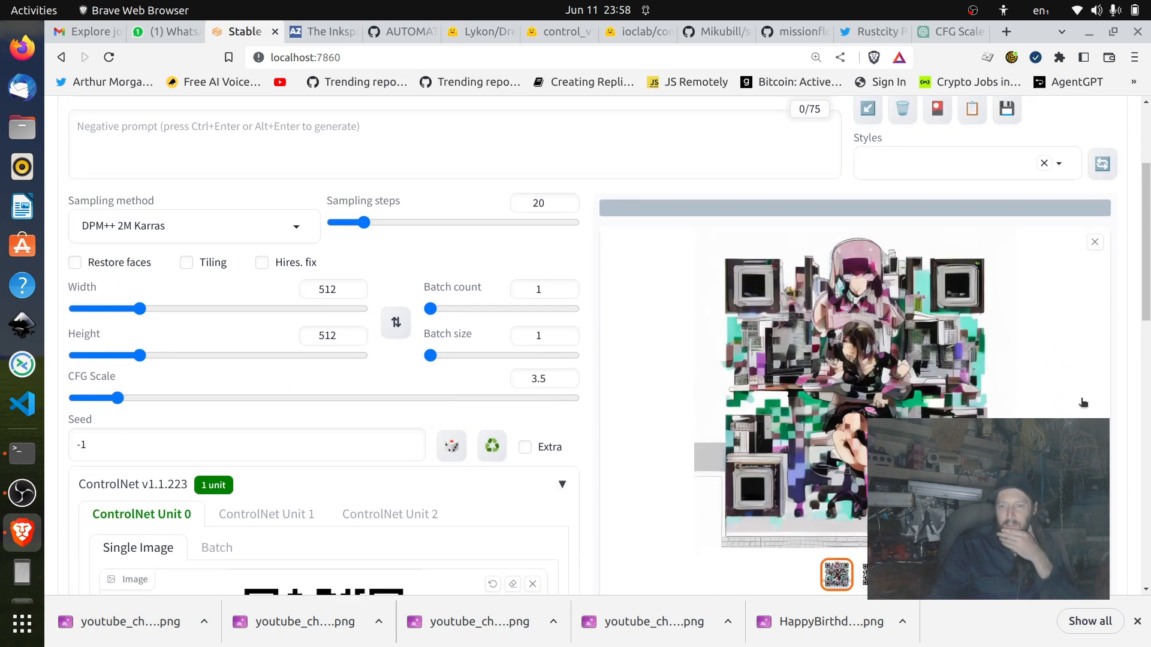
scroll(1084, 403, "down", 2)
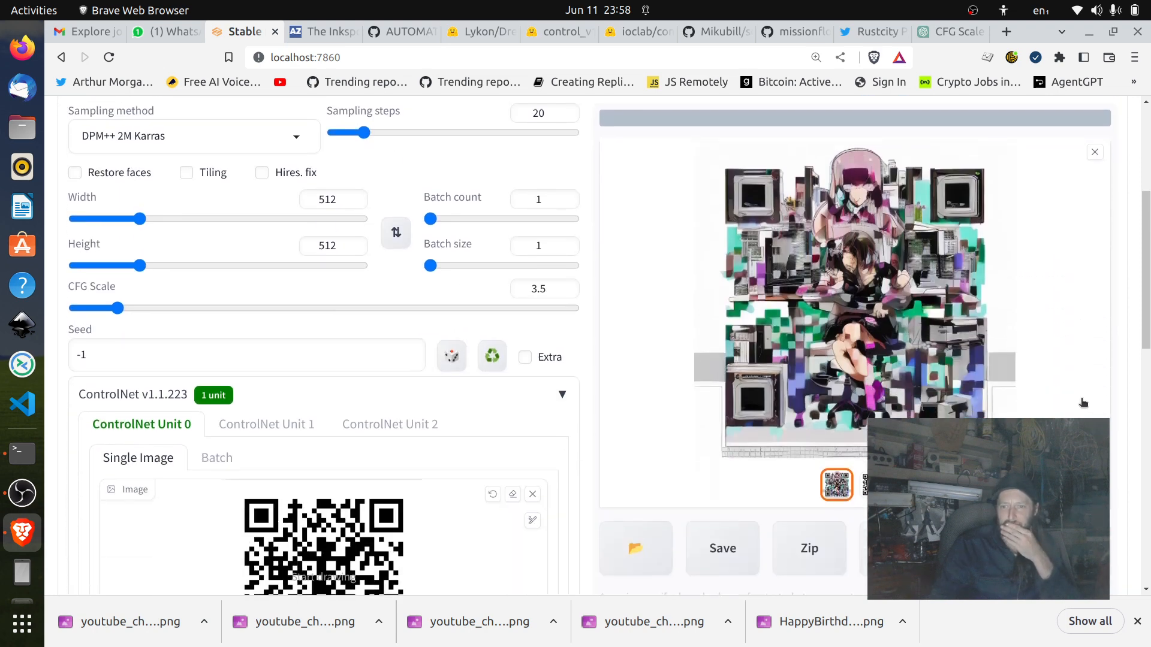
scroll(1084, 403, "down", 7)
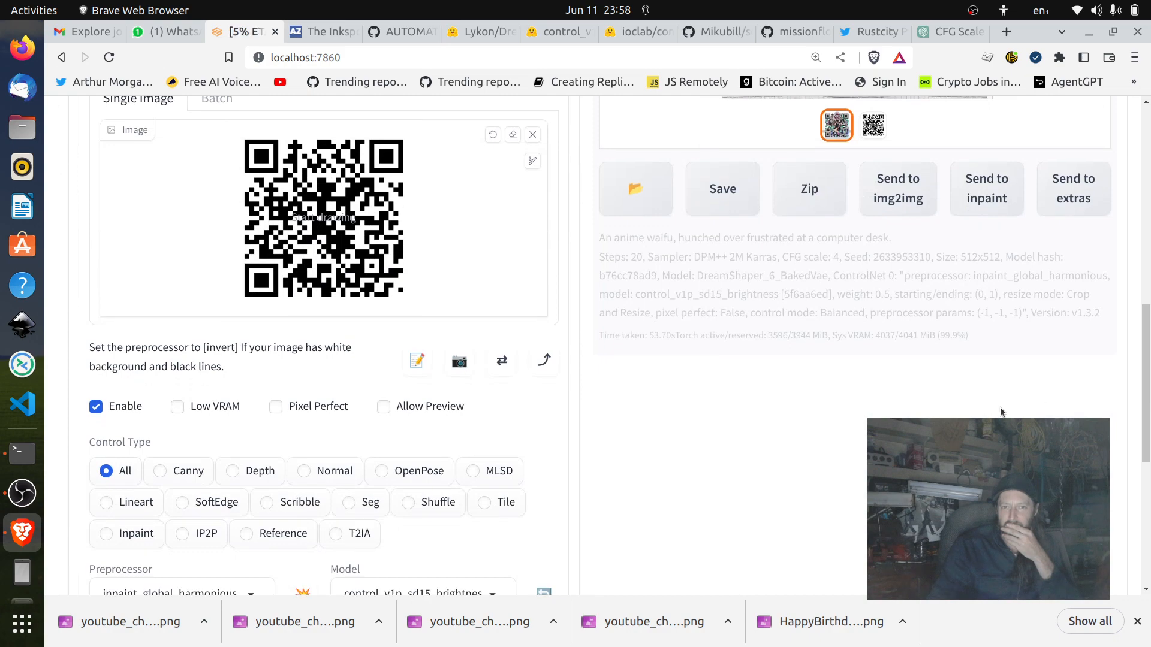
left_click(22, 454)
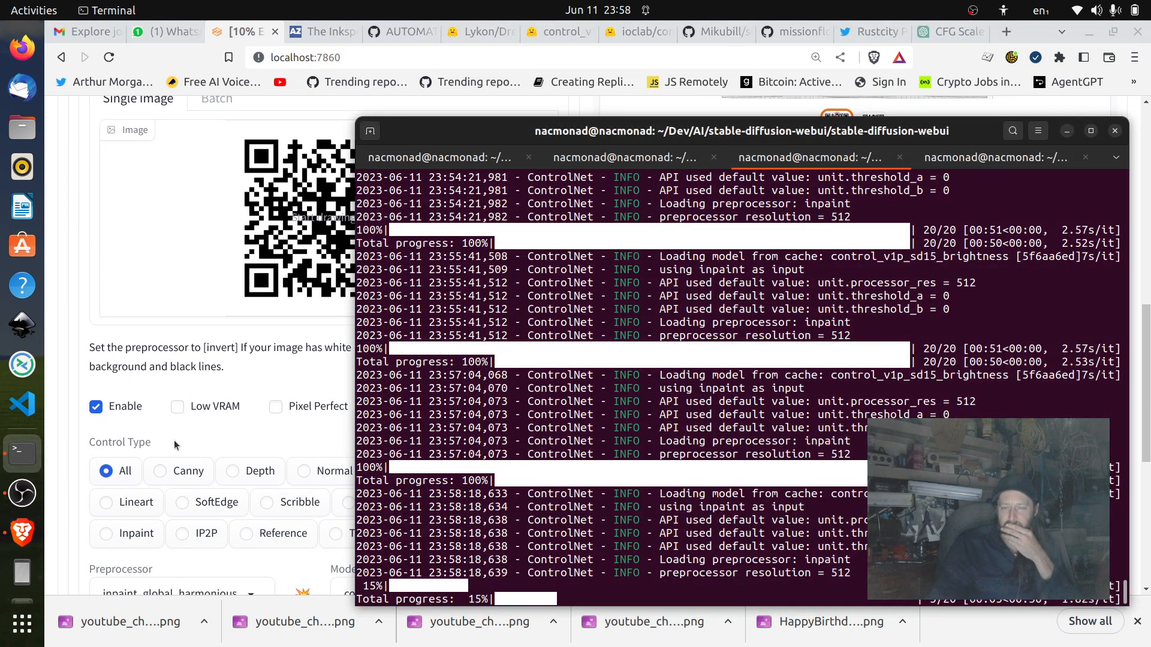
left_click_drag(820, 144, 841, 68)
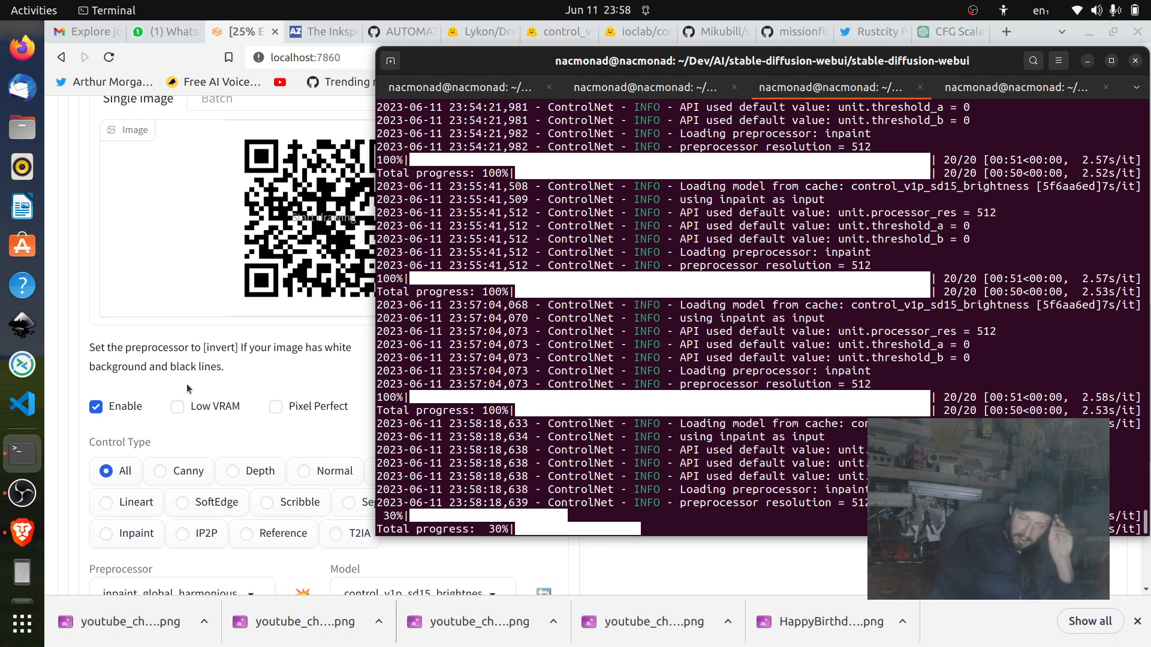
left_click(305, 340)
Compare the prompt and generation settings with the live preview and the newly finished image.
scroll(553, 337, "up", 8)
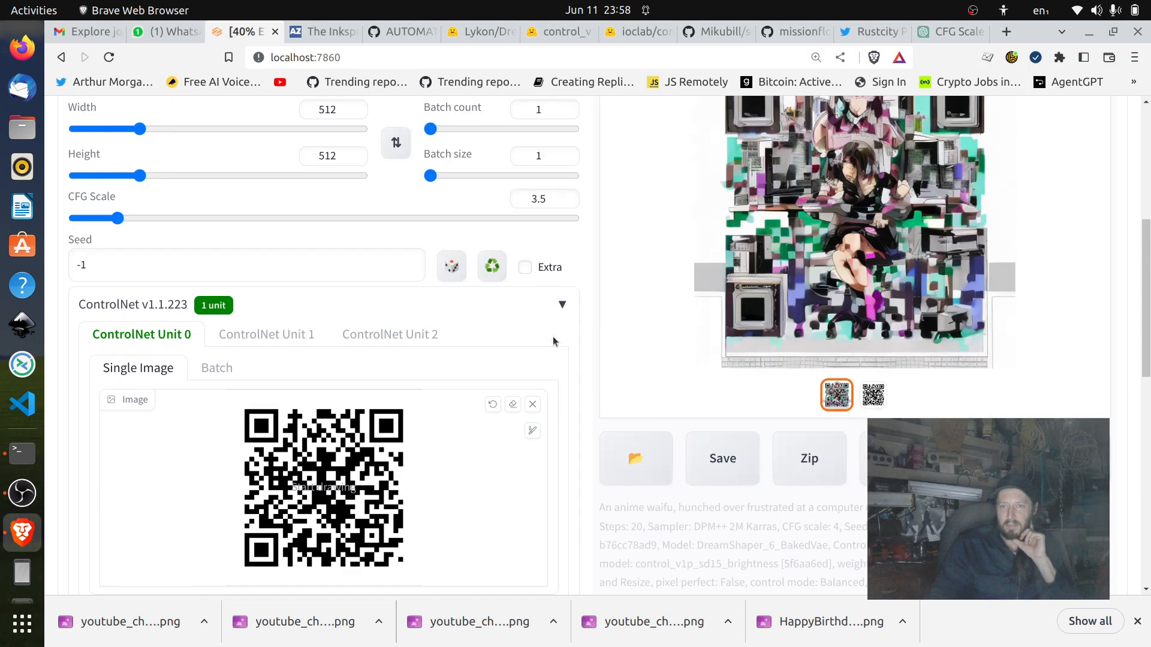
scroll(552, 337, "up", 1)
scroll(553, 336, "up", 4)
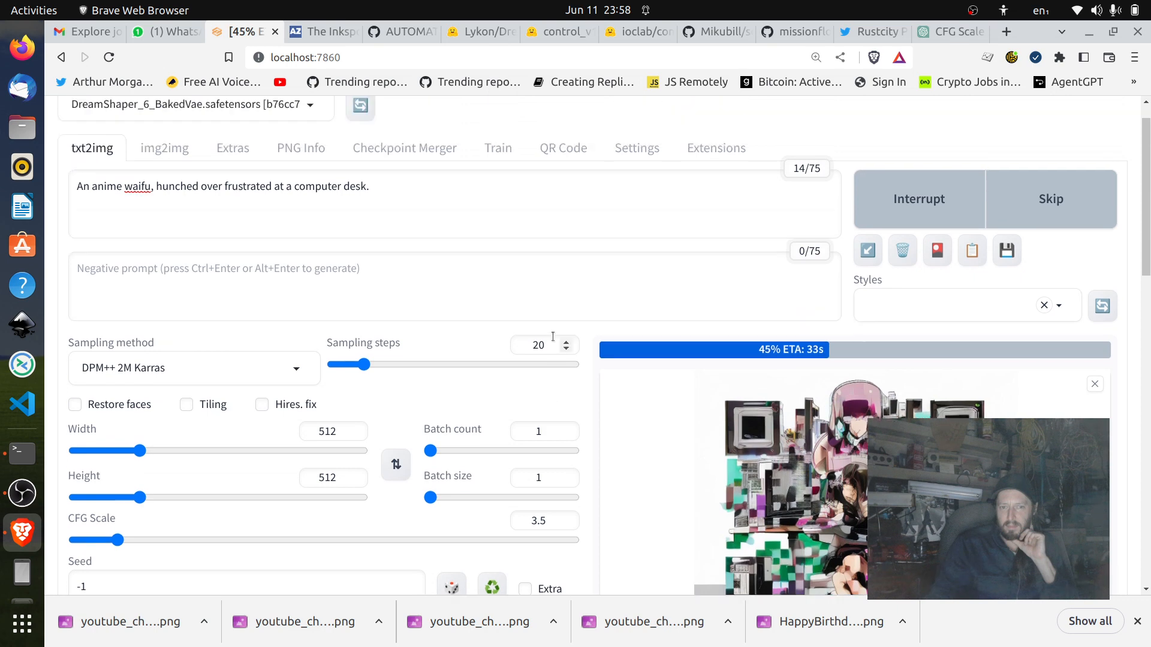
scroll(553, 337, "down", 6)
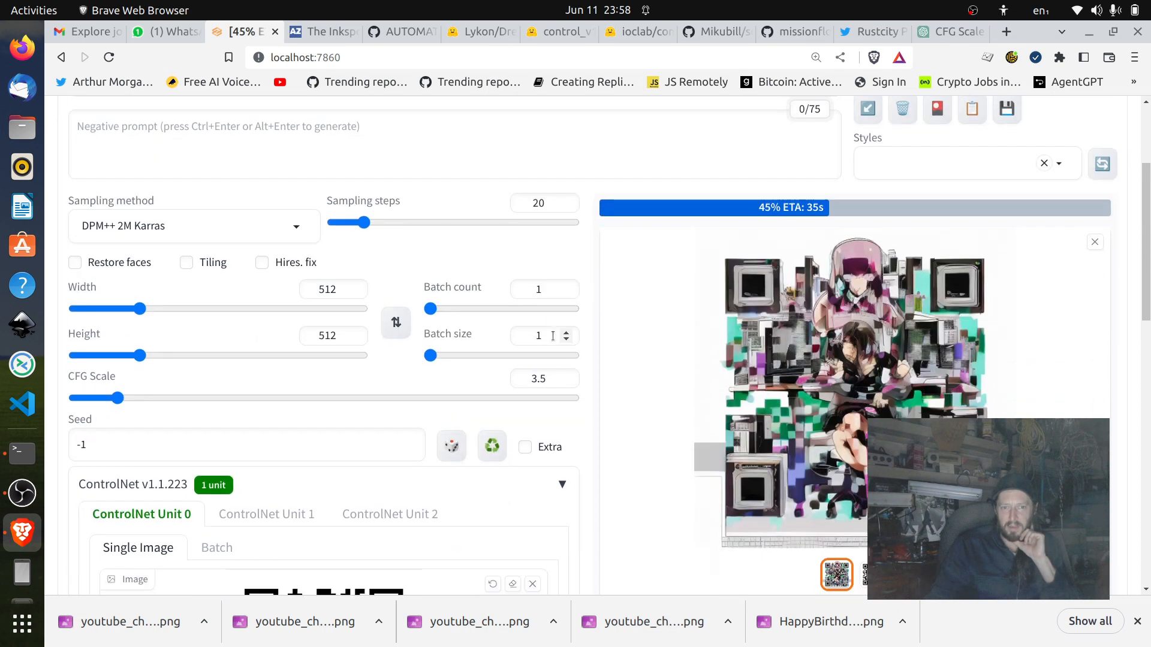
scroll(553, 337, "up", 6)
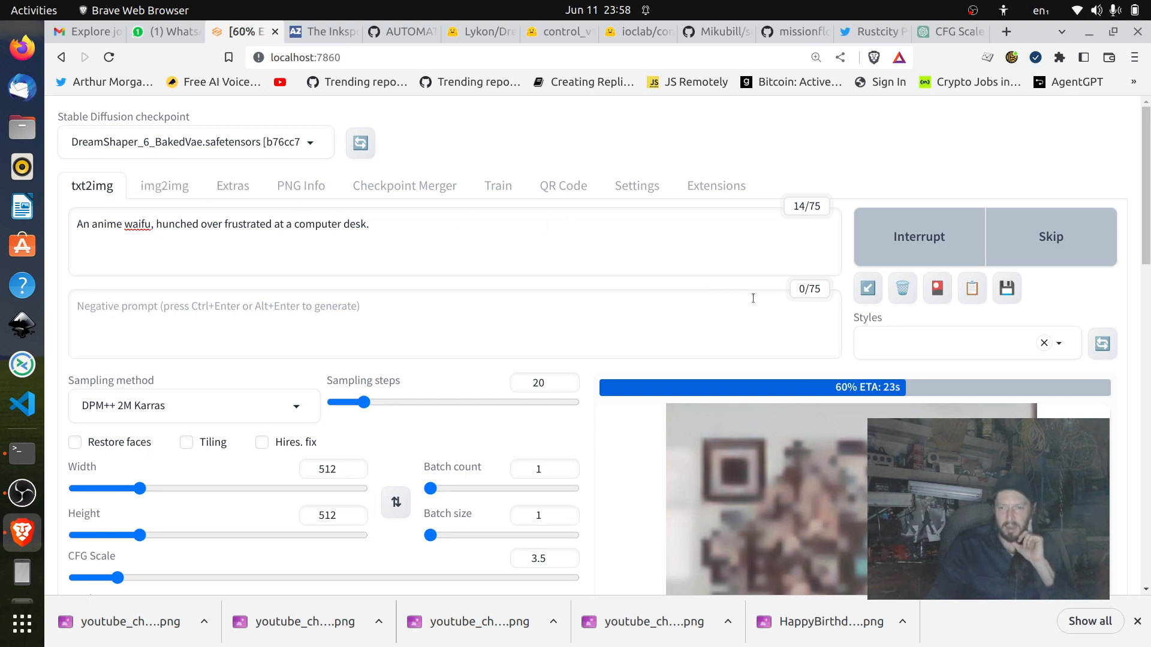
scroll(691, 269, "down", 8)
scroll(691, 269, "down", 1)
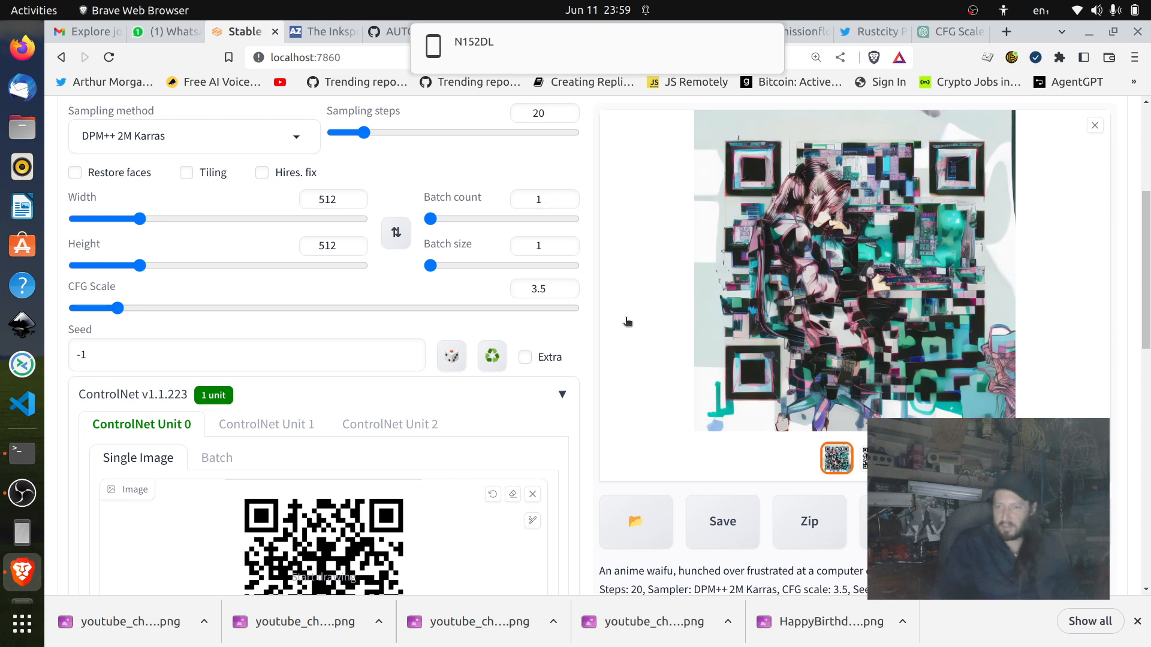
Examine the finished QR code artwork alongside its generation details, the CFG scale and the source QR code.
scroll(936, 362, "up", 3)
scroll(935, 363, "down", 2)
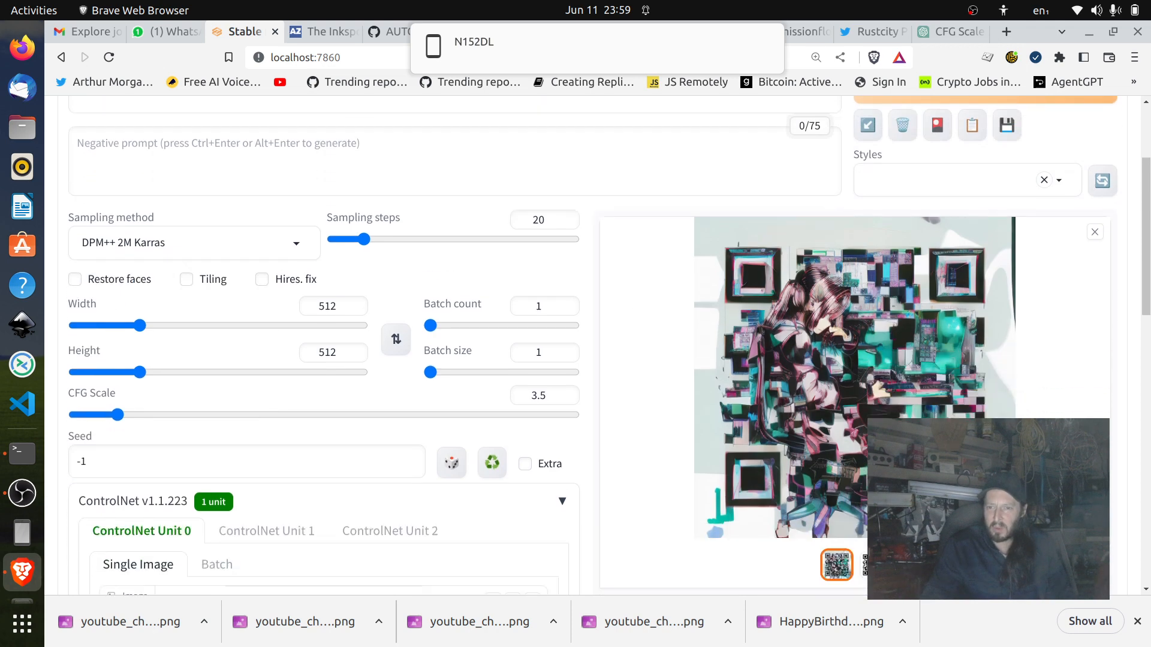
right_click(840, 336)
left_click(914, 383)
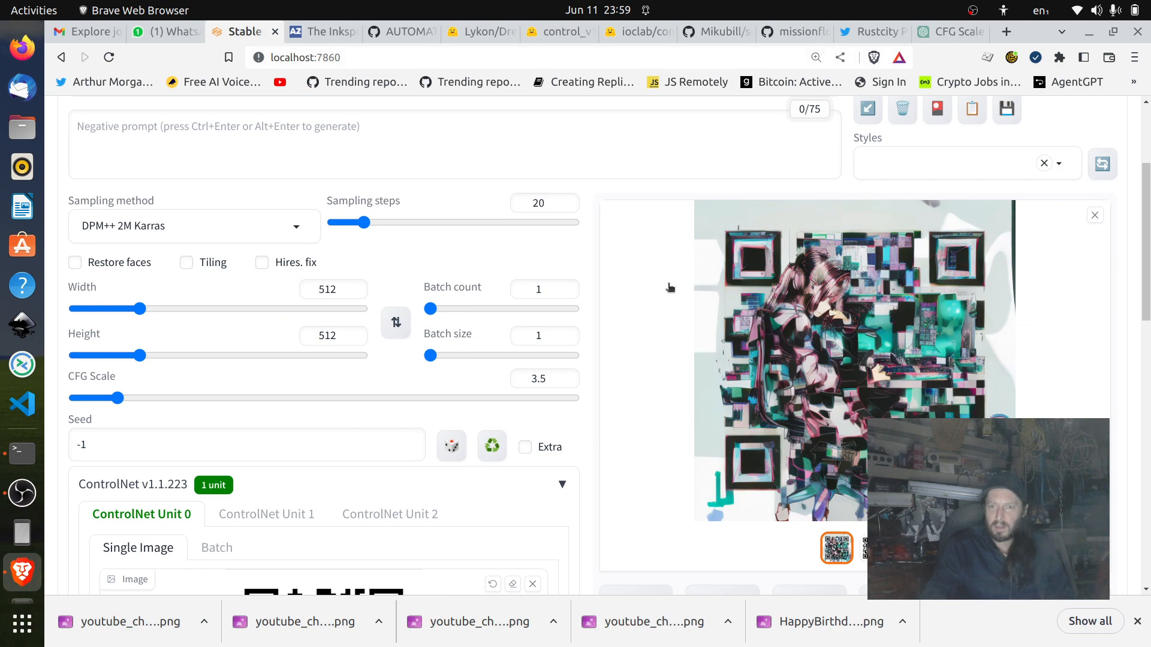
scroll(670, 288, "down", 4)
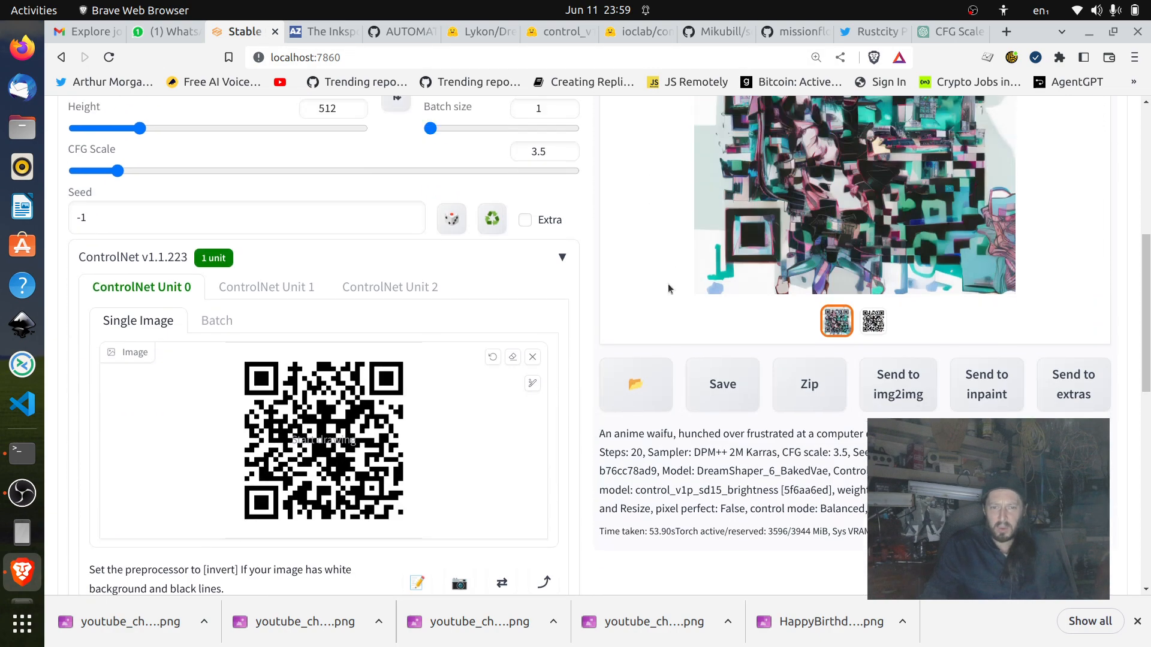
scroll(669, 288, "up", 7)
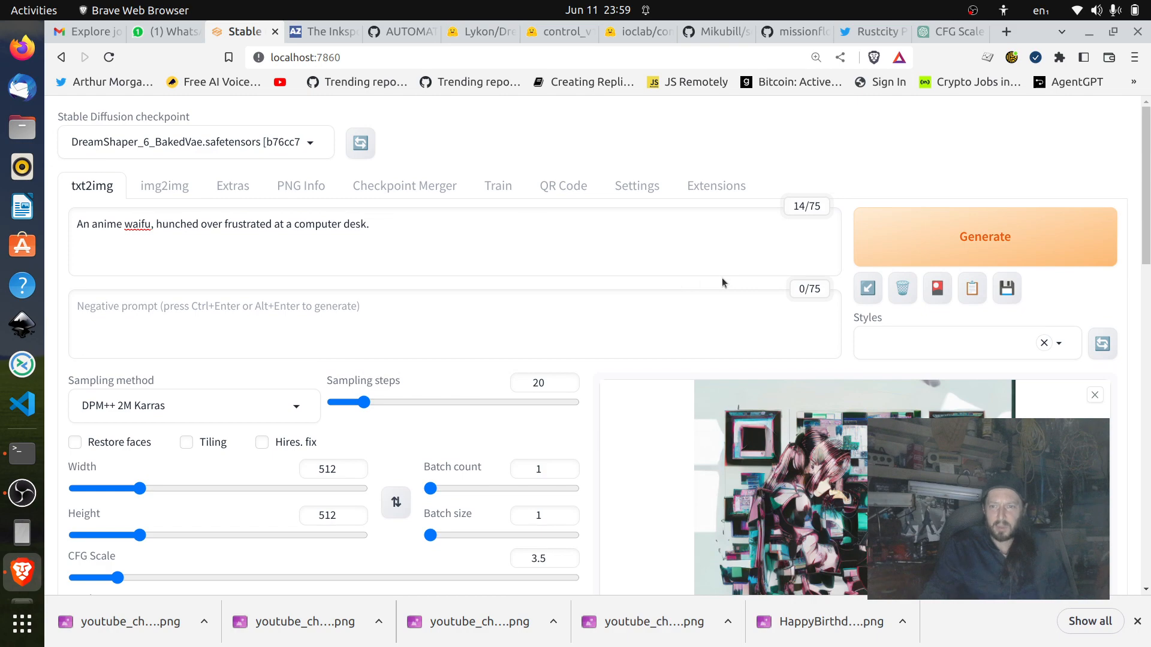
scroll(722, 278, "down", 7)
scroll(721, 278, "up", 4)
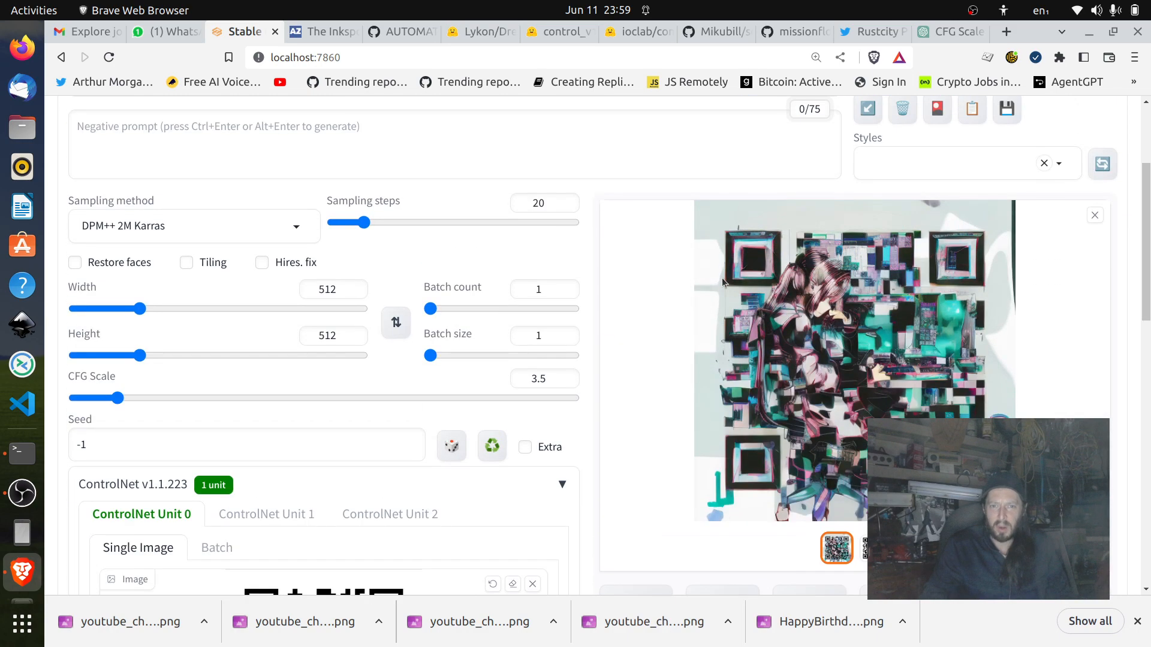
left_click(973, 11)
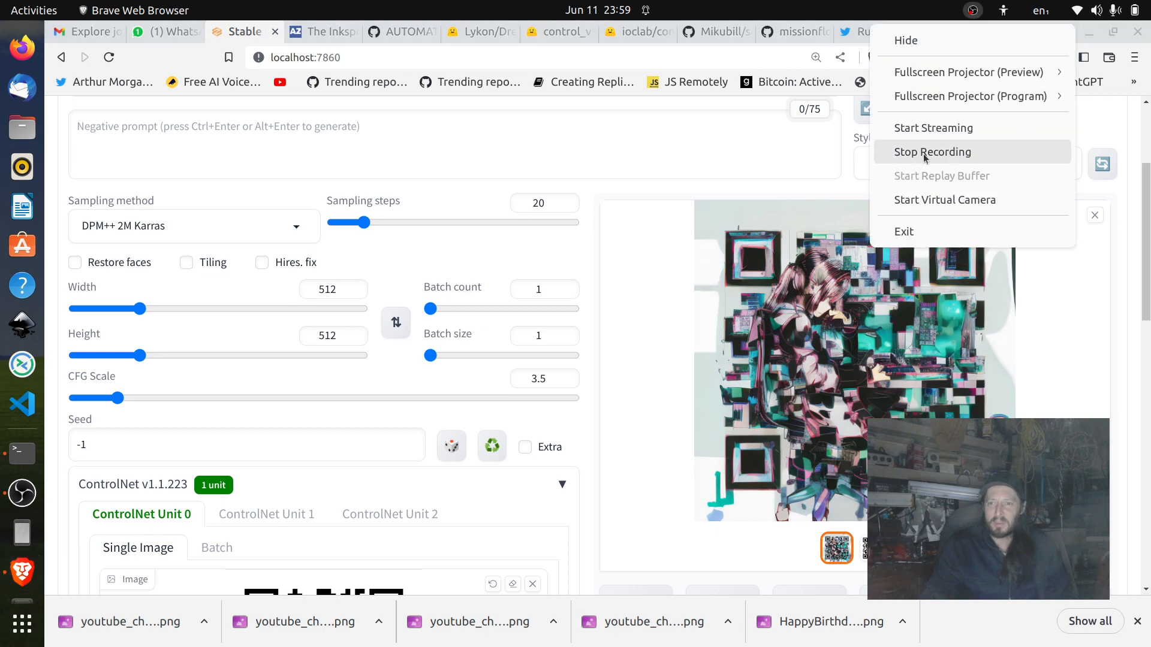